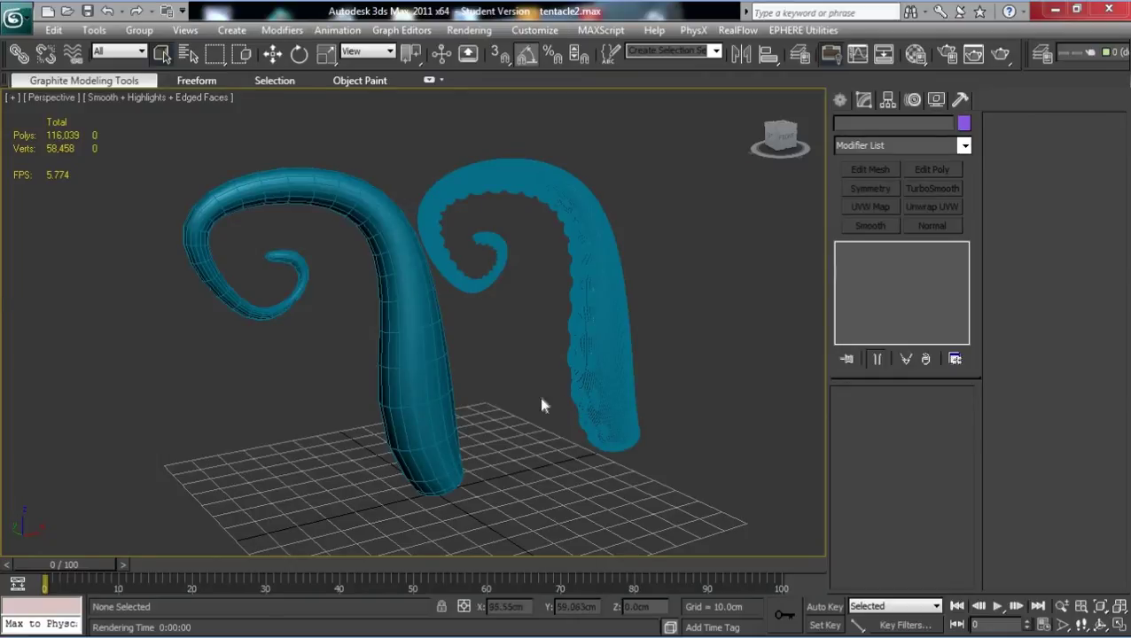
- Orbit around the two tentacles and select the low-res tentacle Loft001
{"action": "middle_click_drag", "start_coordinate": [502, 394], "coordinate": [536, 345], "text": "alt"}
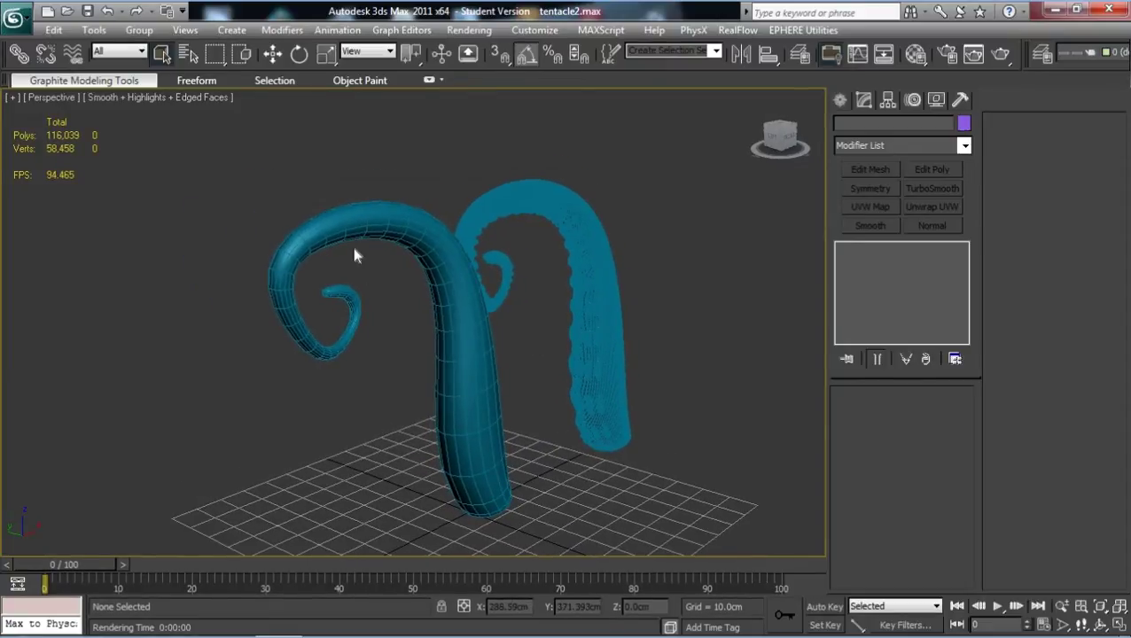
{"action": "middle_click_drag", "start_coordinate": [554, 420], "coordinate": [521, 406], "text": "alt"}
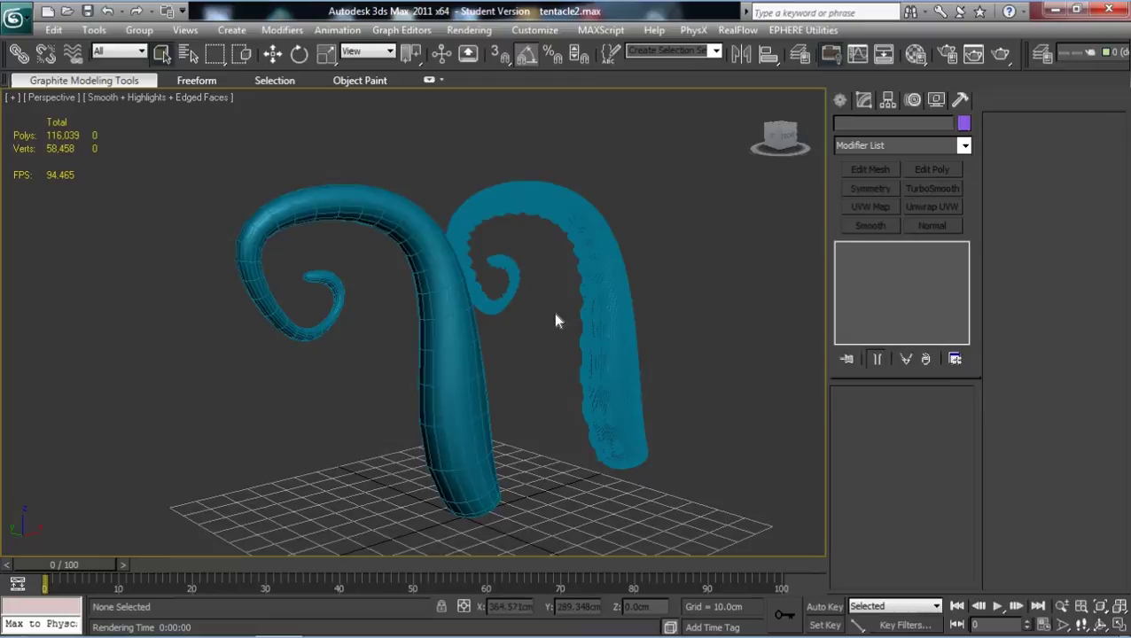
{"action": "middle_click_drag", "start_coordinate": [556, 321], "coordinate": [469, 317], "text": "alt"}
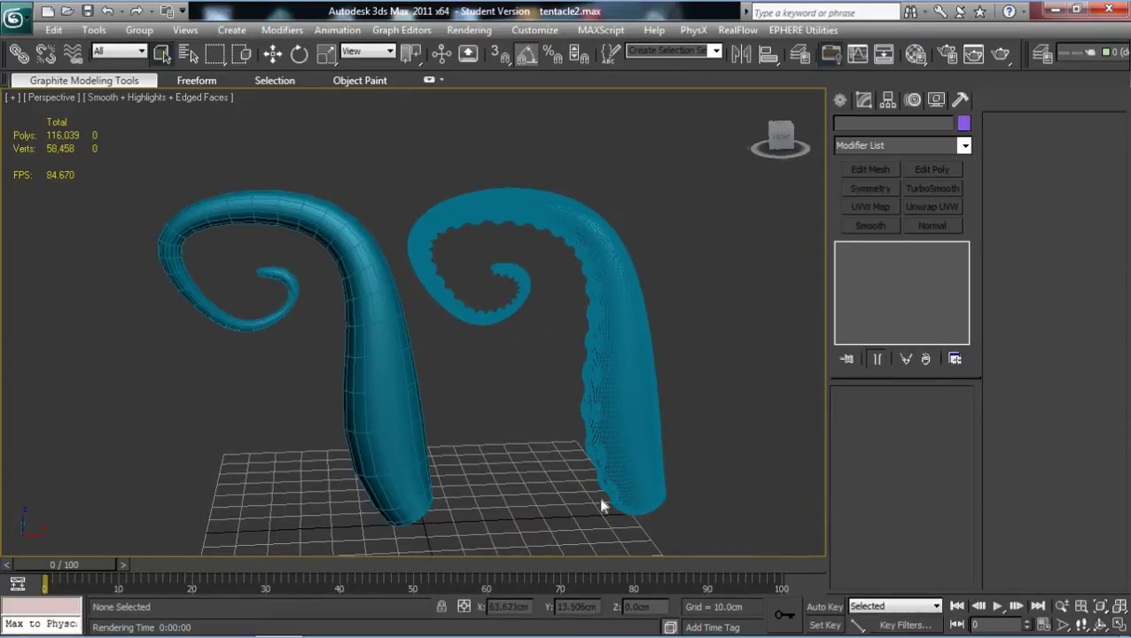
{"action": "middle_click_drag", "start_coordinate": [517, 363], "coordinate": [588, 354], "text": "alt"}
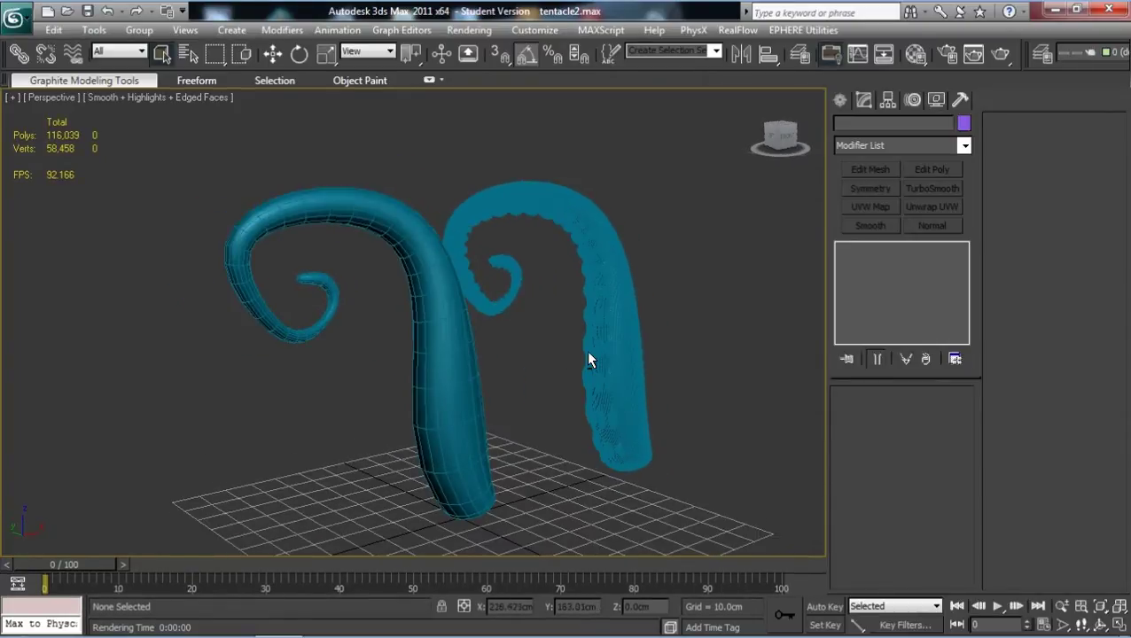
{"action": "middle_click_drag", "start_coordinate": [375, 339], "coordinate": [417, 228], "text": "alt"}
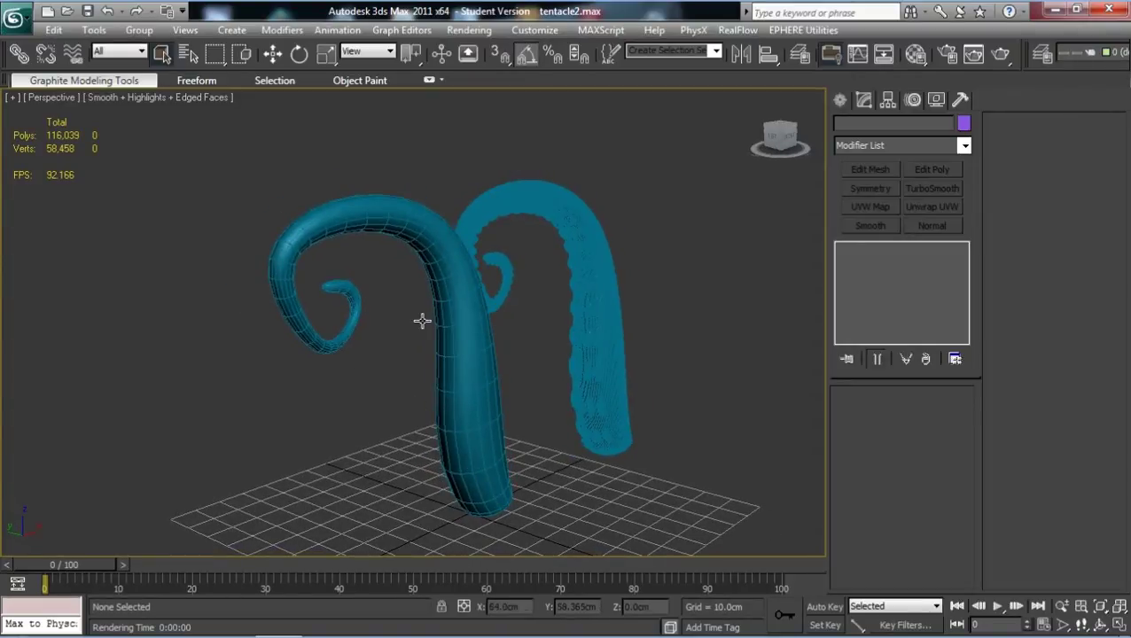
{"action": "middle_click_drag", "start_coordinate": [389, 466], "coordinate": [437, 384], "text": "alt"}
{"action": "left_click", "coordinate": [435, 401]}
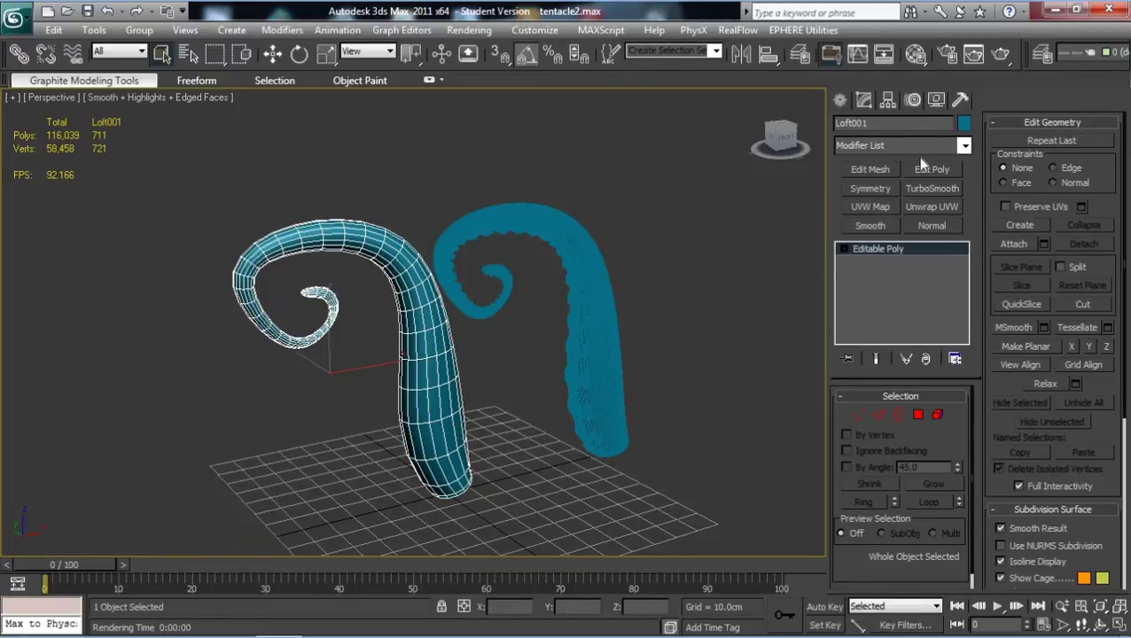
- Add an Unwrap UVW modifier to Loft001 and view its UV layout in Edit UVWs
{"action": "left_click", "coordinate": [965, 146]}
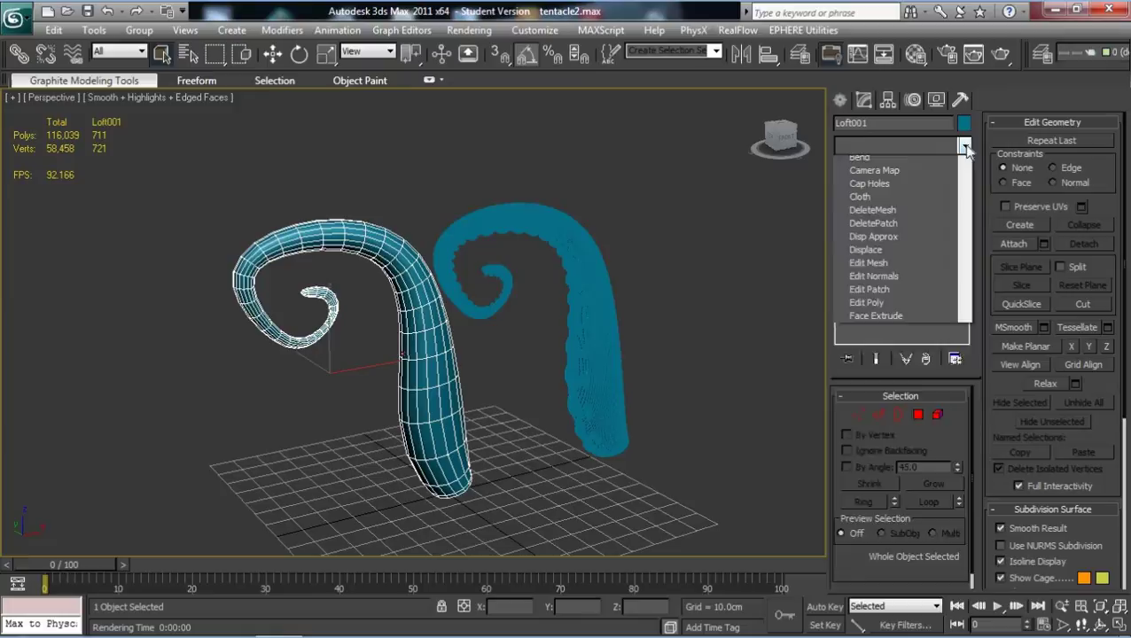
{"action": "scroll", "coordinate": [906, 443], "scroll_direction": "down", "scroll_amount": 15}
{"action": "scroll", "coordinate": [907, 442], "scroll_direction": "down", "scroll_amount": 5}
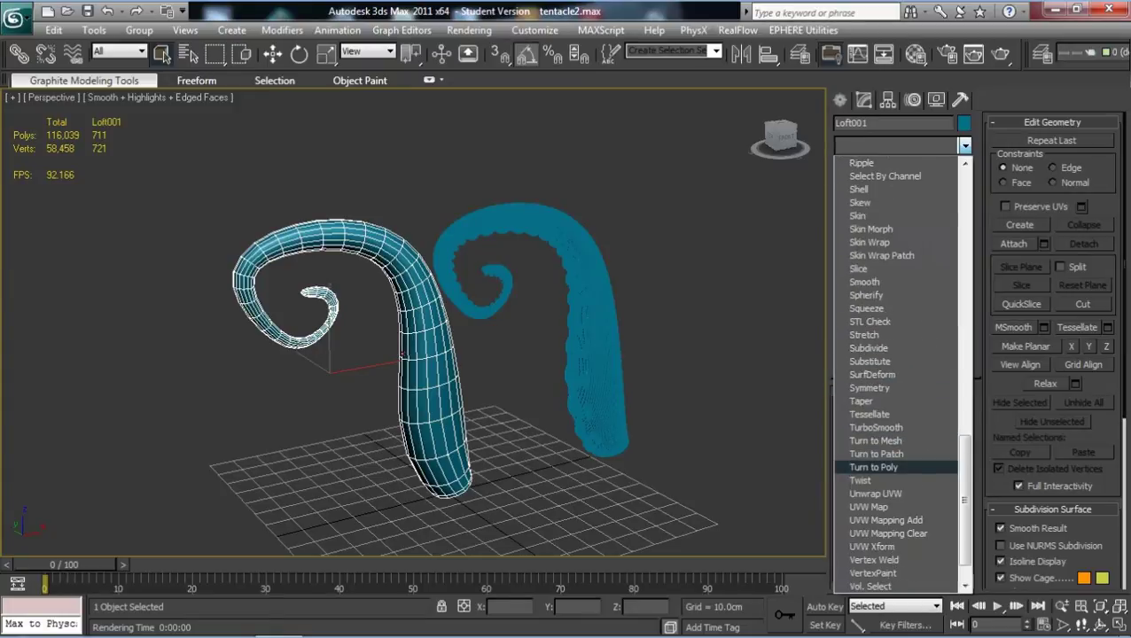
{"action": "left_click", "coordinate": [905, 449]}
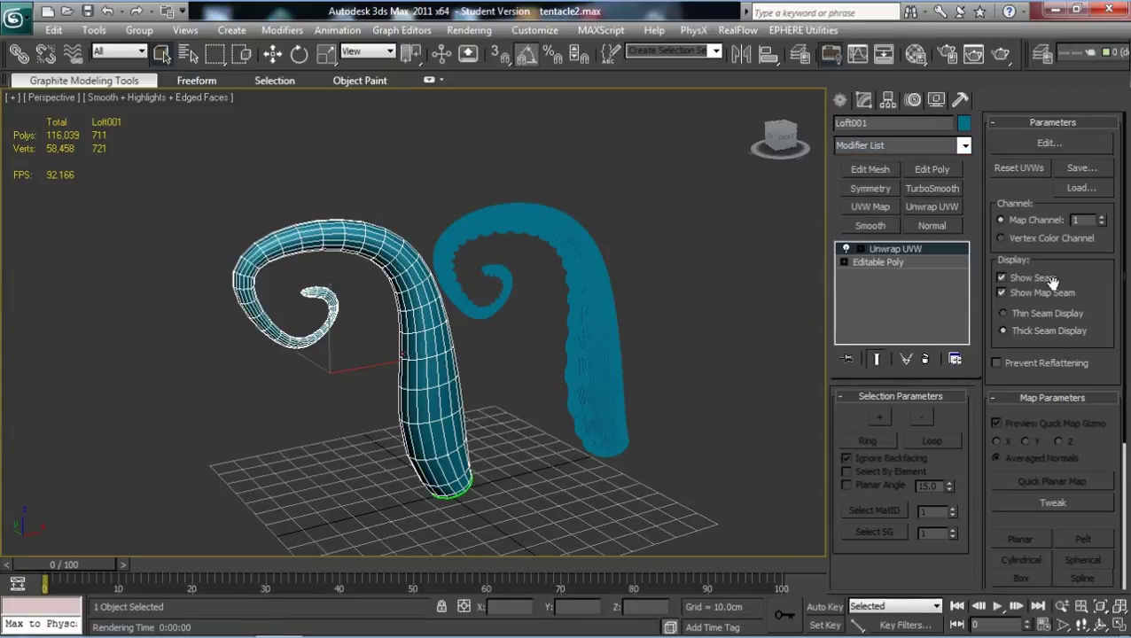
{"action": "left_click", "coordinate": [1048, 143]}
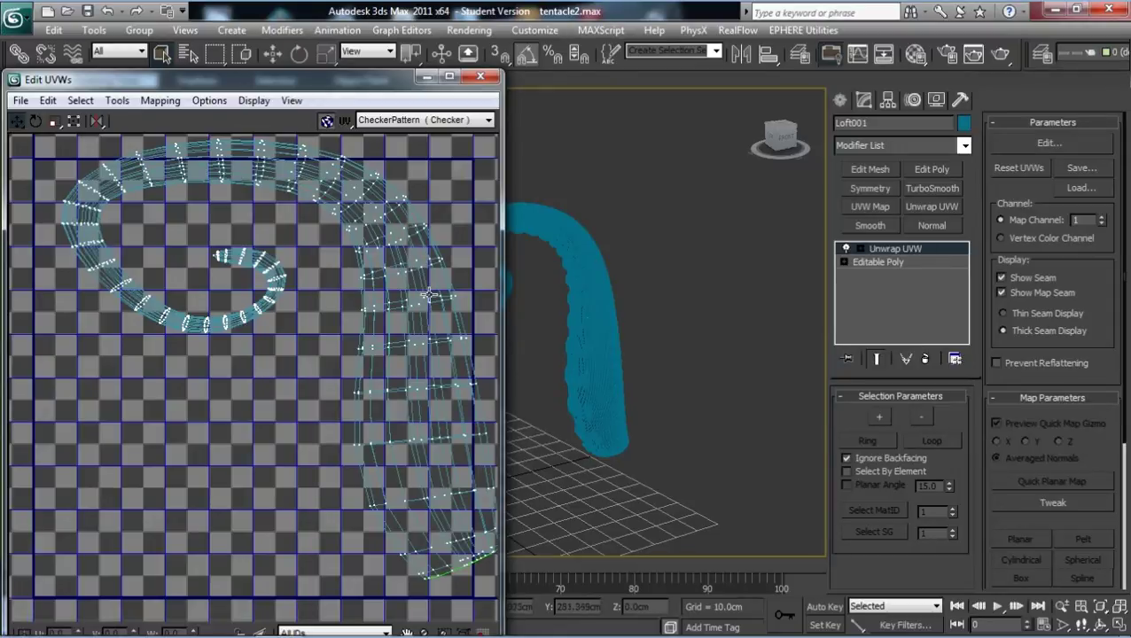
- Close Edit UVWs, enable Edit Seams, and zoom in on the tentacle's rounded tip
{"action": "left_click", "coordinate": [480, 76]}
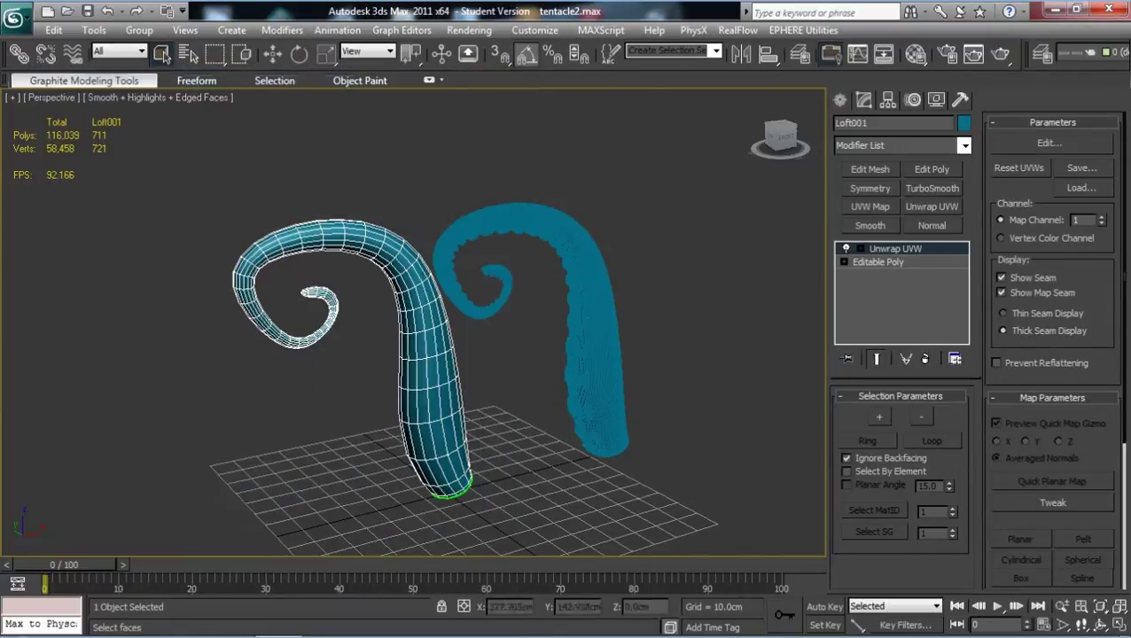
{"action": "scroll", "coordinate": [1124, 372], "scroll_direction": "down", "scroll_amount": 5}
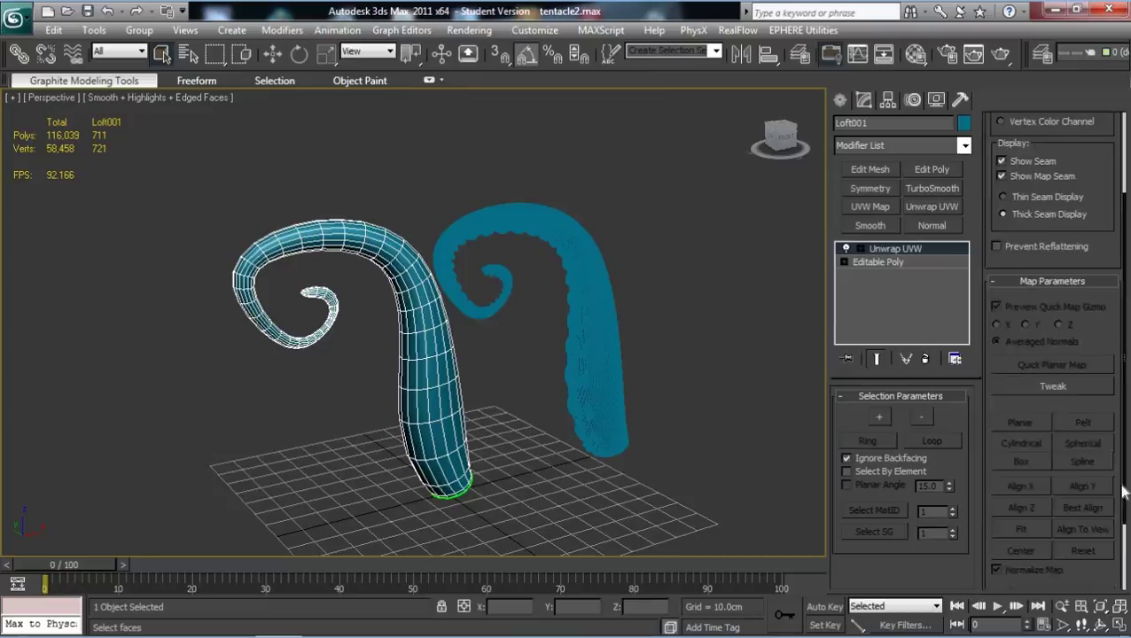
{"action": "left_click", "coordinate": [1065, 502]}
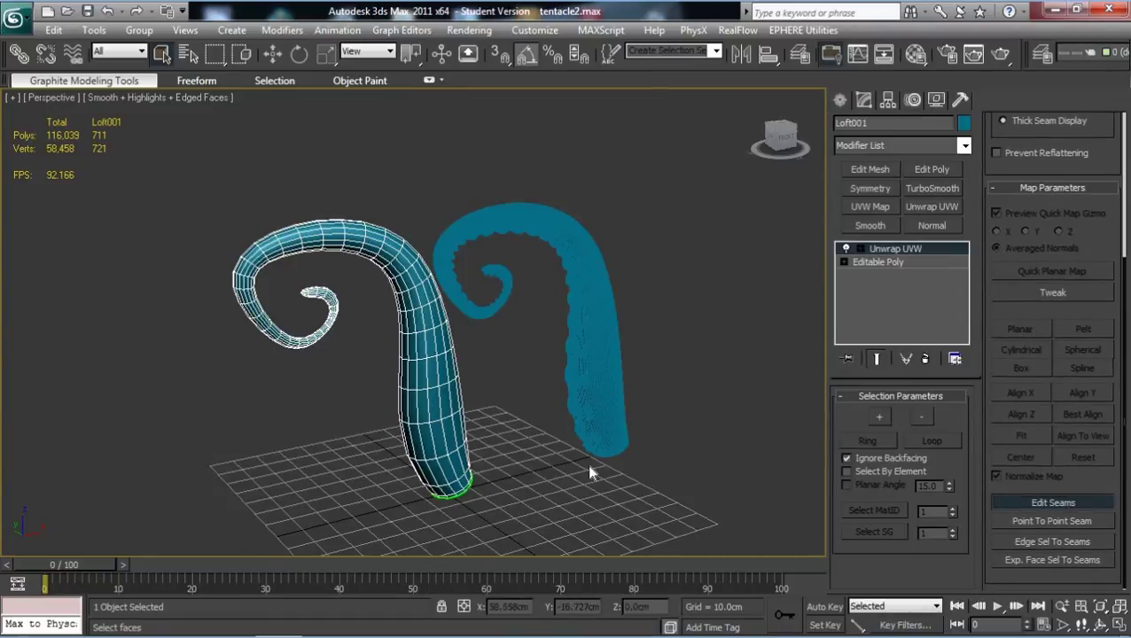
{"action": "middle_click_drag", "start_coordinate": [461, 415], "coordinate": [442, 344], "text": "alt"}
{"action": "scroll", "coordinate": [439, 341], "scroll_direction": "up", "scroll_amount": 6}
{"action": "scroll", "coordinate": [346, 328], "scroll_direction": "up", "scroll_amount": 1}
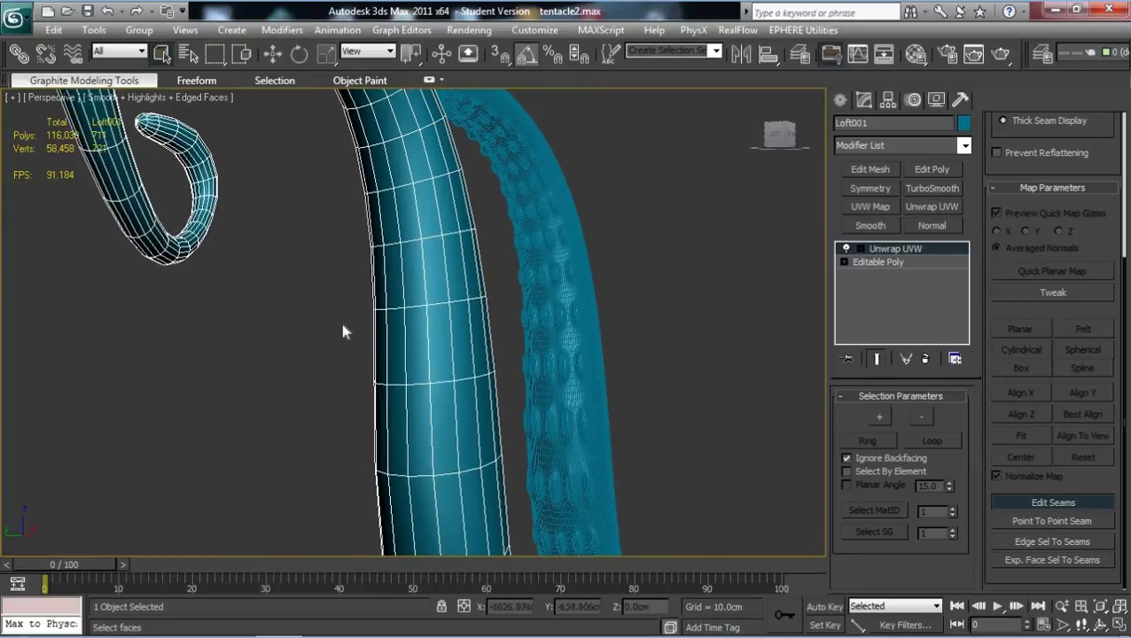
{"action": "middle_click_drag", "start_coordinate": [346, 328], "coordinate": [406, 366]}
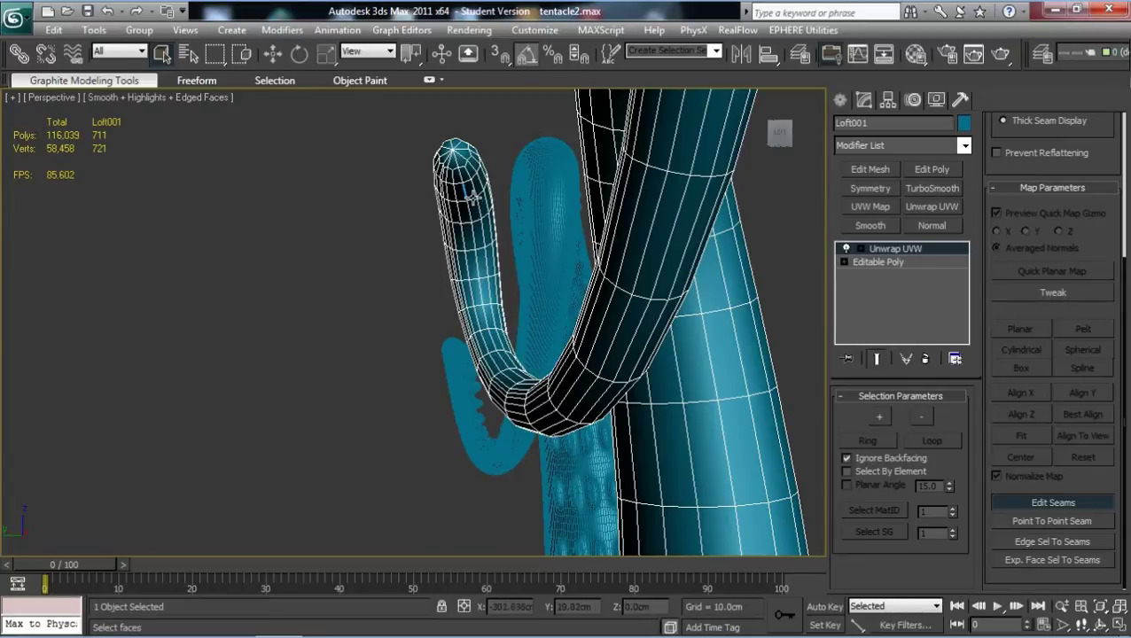
{"action": "scroll", "coordinate": [473, 197], "scroll_direction": "up", "scroll_amount": 6}
{"action": "scroll", "coordinate": [543, 291], "scroll_direction": "down", "scroll_amount": 3}
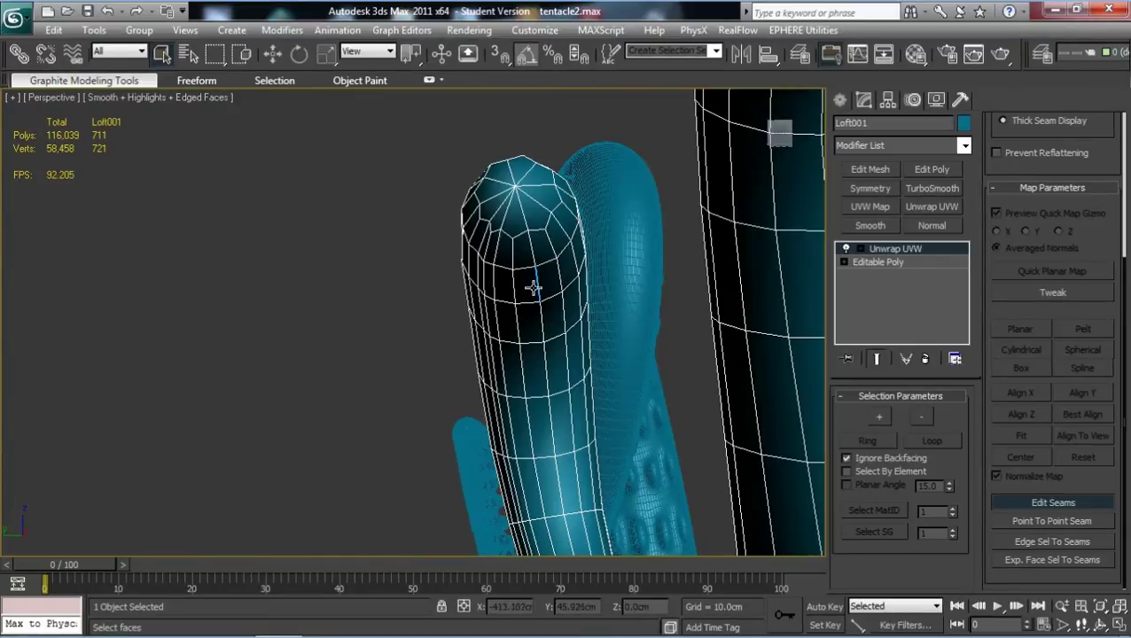
{"action": "middle_click_drag", "start_coordinate": [533, 287], "coordinate": [506, 299], "text": "alt"}
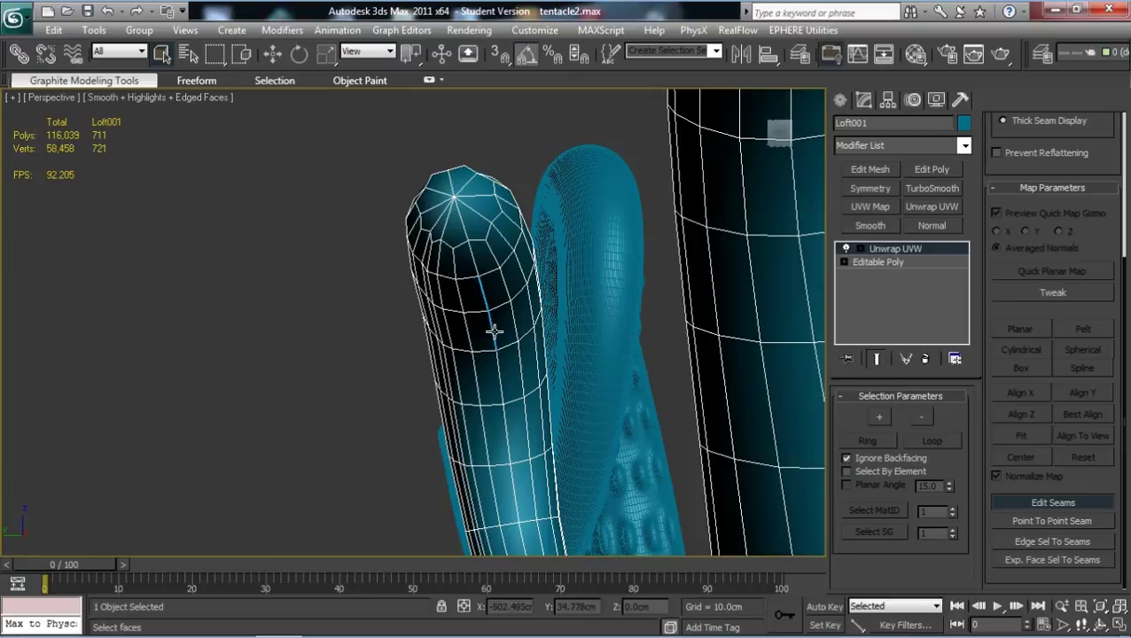
- Mark seam edges from the tentacle tip down its side to the lower bend
{"action": "left_click", "coordinate": [467, 229]}
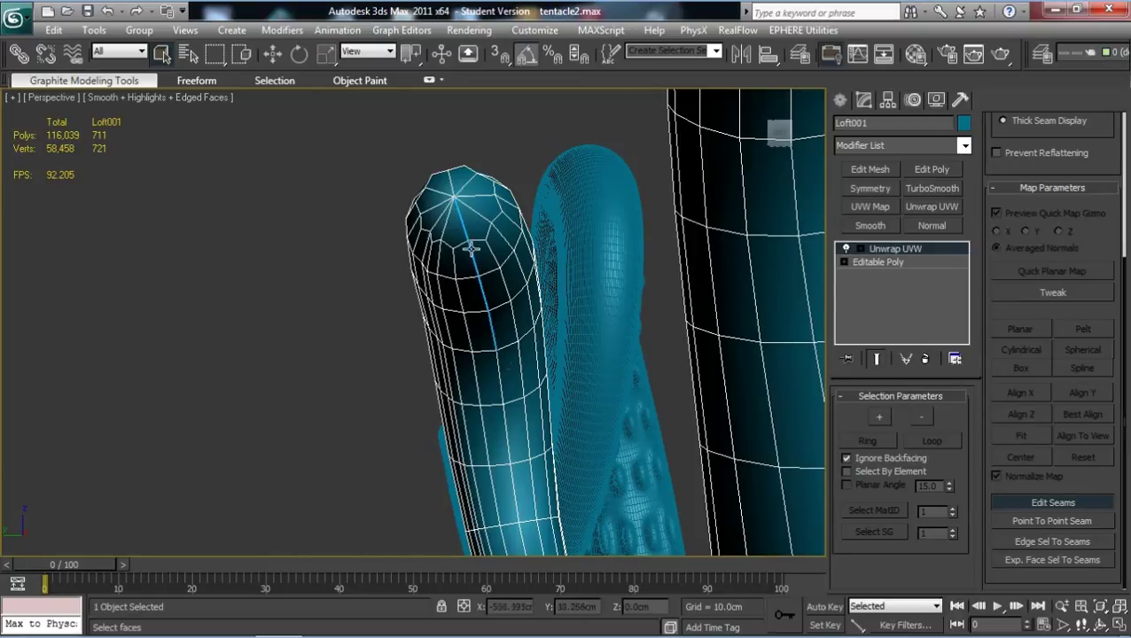
{"action": "left_click", "coordinate": [506, 381]}
{"action": "left_click", "coordinate": [506, 429]}
{"action": "left_click", "coordinate": [514, 485]}
{"action": "middle_click_drag", "start_coordinate": [562, 426], "coordinate": [523, 336]}
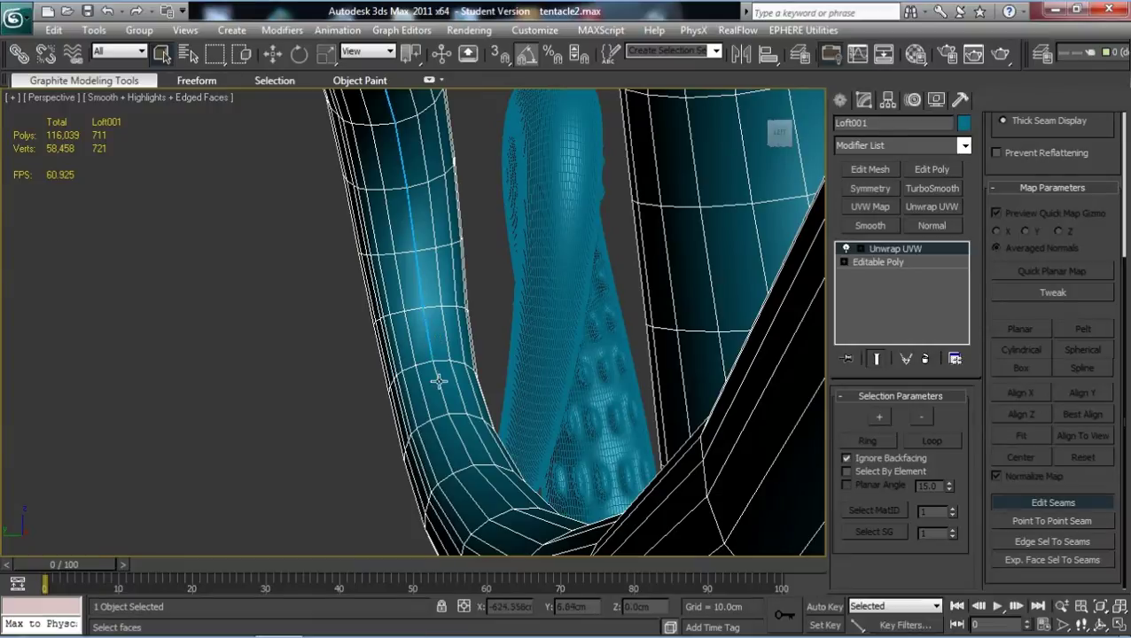
{"action": "left_click", "coordinate": [459, 436]}
- Reframe the tentacle tube and continue the seam along the underside of the bend
{"action": "middle_click_drag", "start_coordinate": [575, 441], "coordinate": [399, 287], "text": "alt"}
{"action": "key", "text": "z"}
{"action": "scroll", "coordinate": [392, 274], "scroll_direction": "up", "scroll_amount": 5}
{"action": "scroll", "coordinate": [440, 368], "scroll_direction": "up", "scroll_amount": 5}
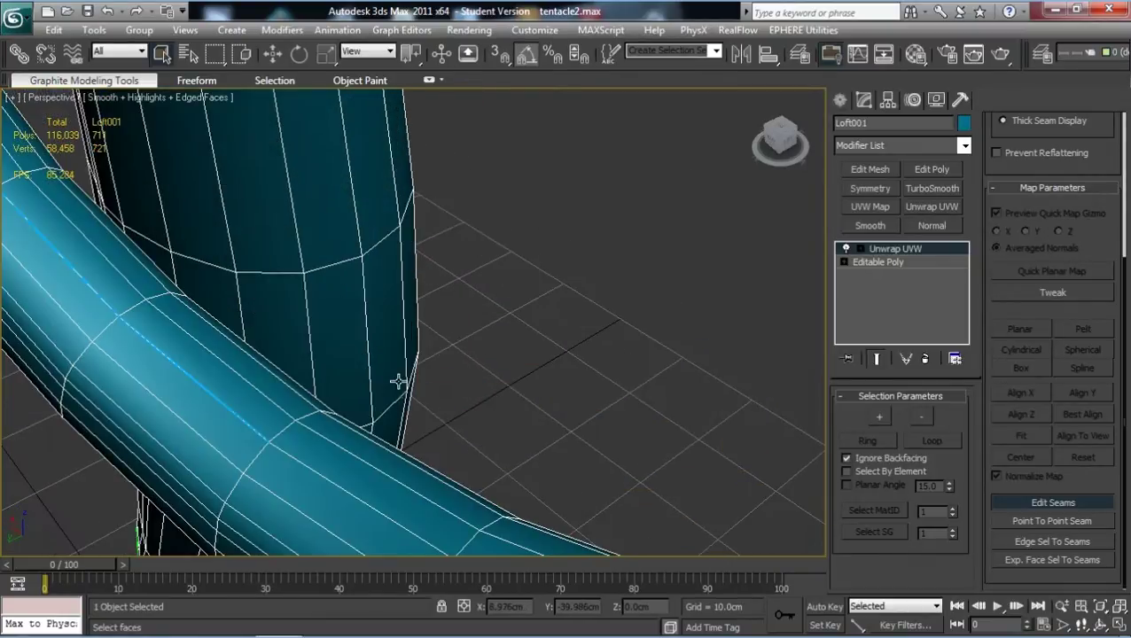
{"action": "scroll", "coordinate": [394, 381], "scroll_direction": "down", "scroll_amount": 4}
{"action": "scroll", "coordinate": [387, 399], "scroll_direction": "up", "scroll_amount": 2}
{"action": "middle_click_drag", "start_coordinate": [354, 377], "coordinate": [353, 383], "text": "alt"}
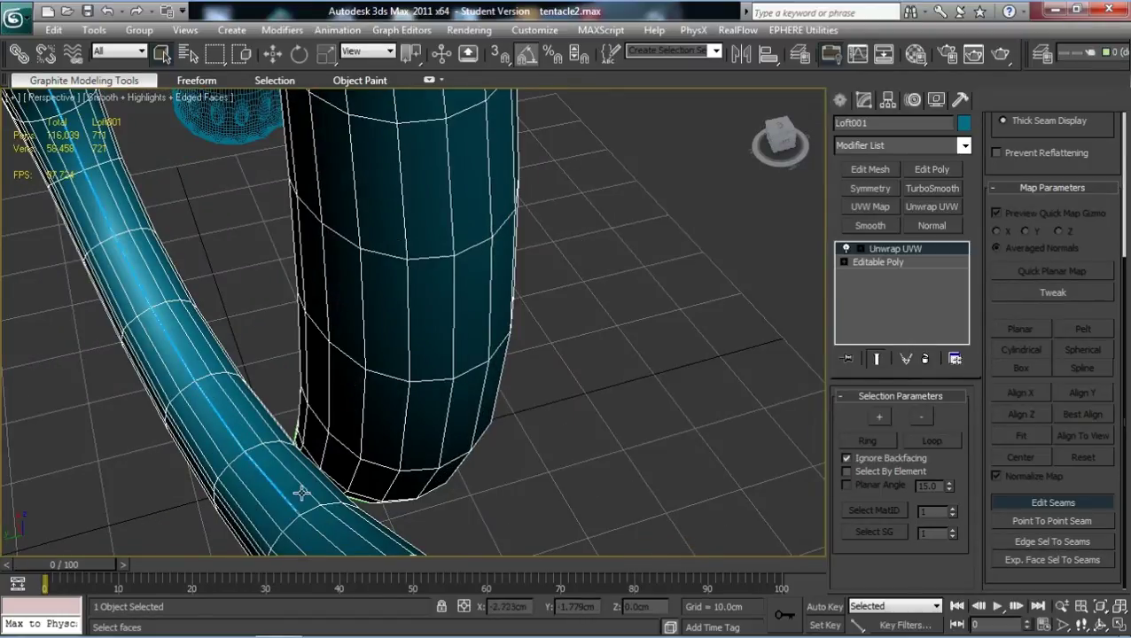
{"action": "middle_click_drag", "start_coordinate": [411, 373], "coordinate": [421, 343], "text": "alt"}
{"action": "scroll", "coordinate": [248, 305], "scroll_direction": "up", "scroll_amount": 5}
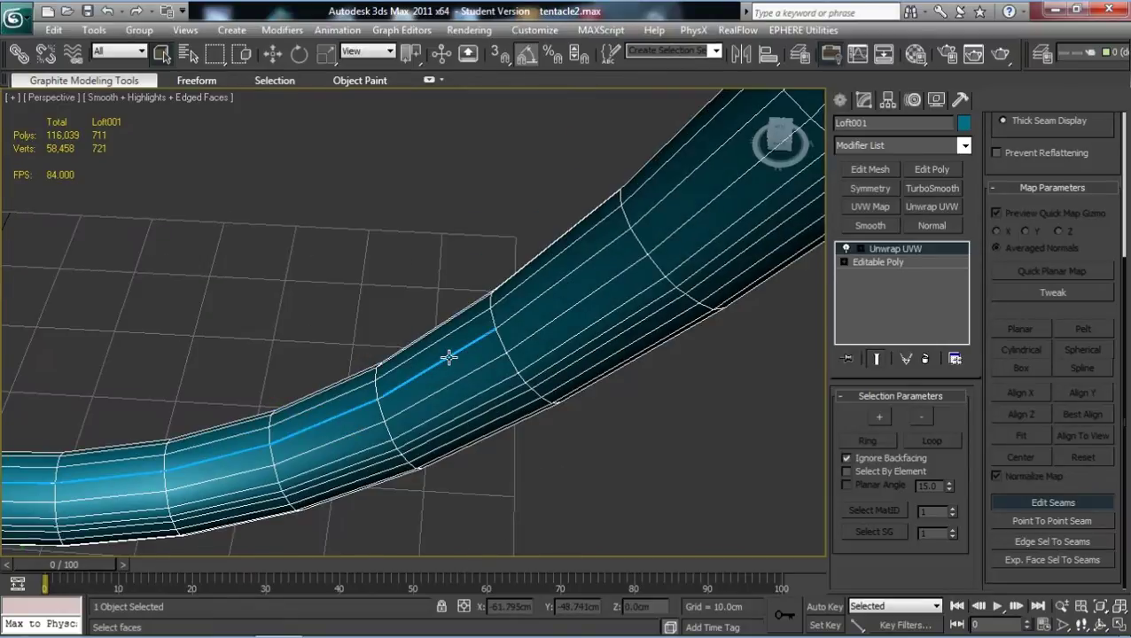
{"action": "middle_click_drag", "start_coordinate": [551, 242], "coordinate": [341, 382], "text": "alt"}
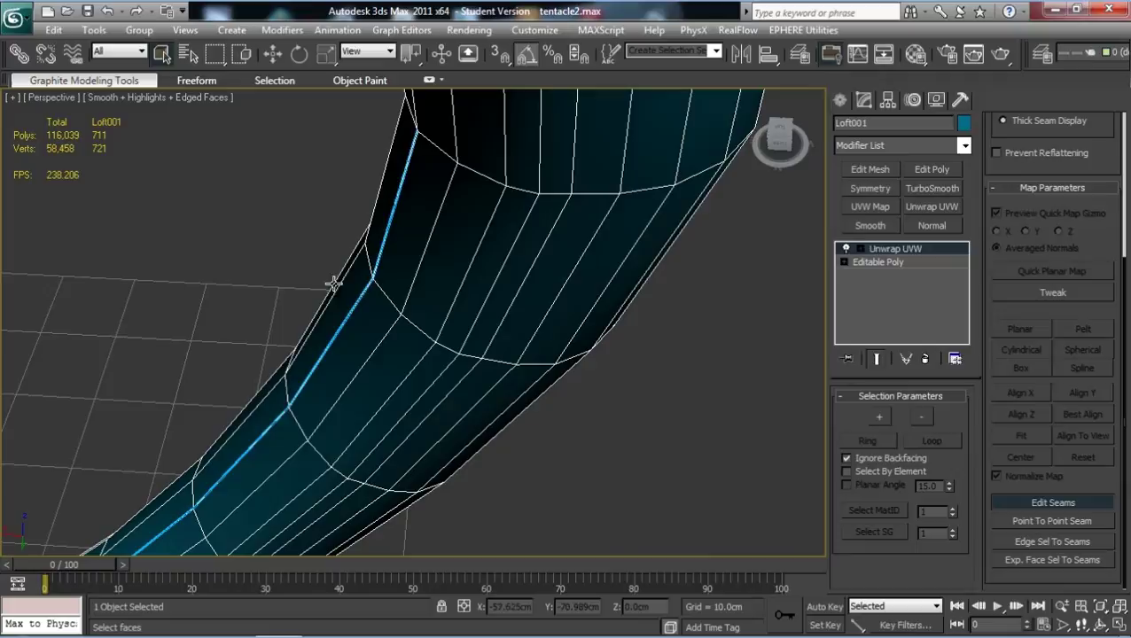
{"action": "scroll", "coordinate": [302, 310], "scroll_direction": "up", "scroll_amount": 5}
{"action": "scroll", "coordinate": [302, 310], "scroll_direction": "down", "scroll_amount": 4}
{"action": "middle_click_drag", "start_coordinate": [283, 285], "coordinate": [319, 301], "text": "alt"}
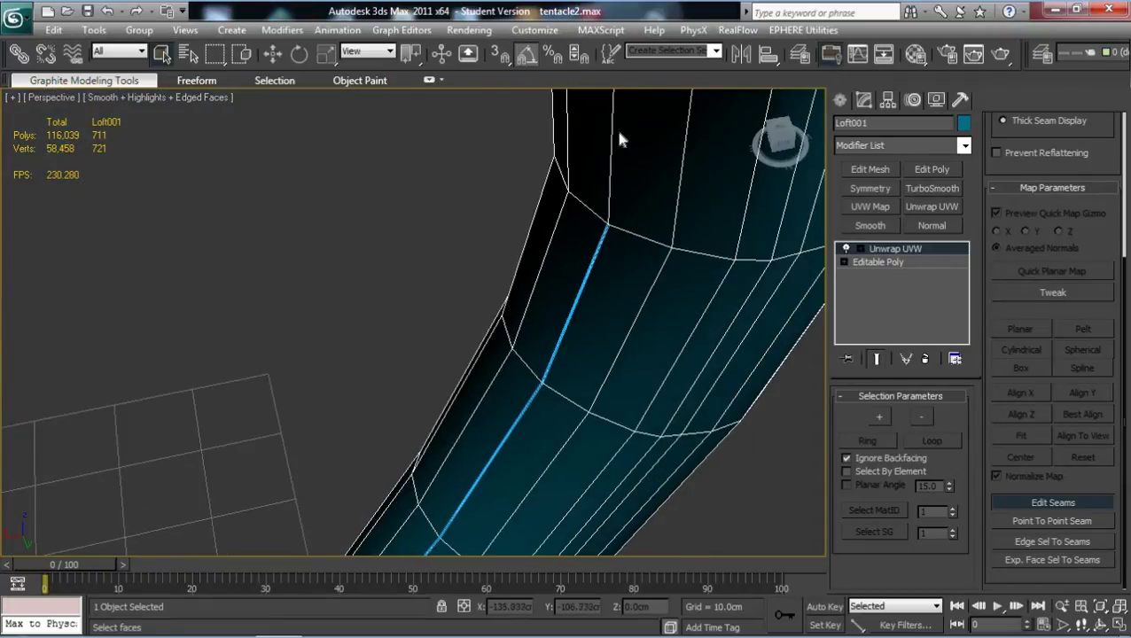
{"action": "scroll", "coordinate": [616, 133], "scroll_direction": "down", "scroll_amount": 4}
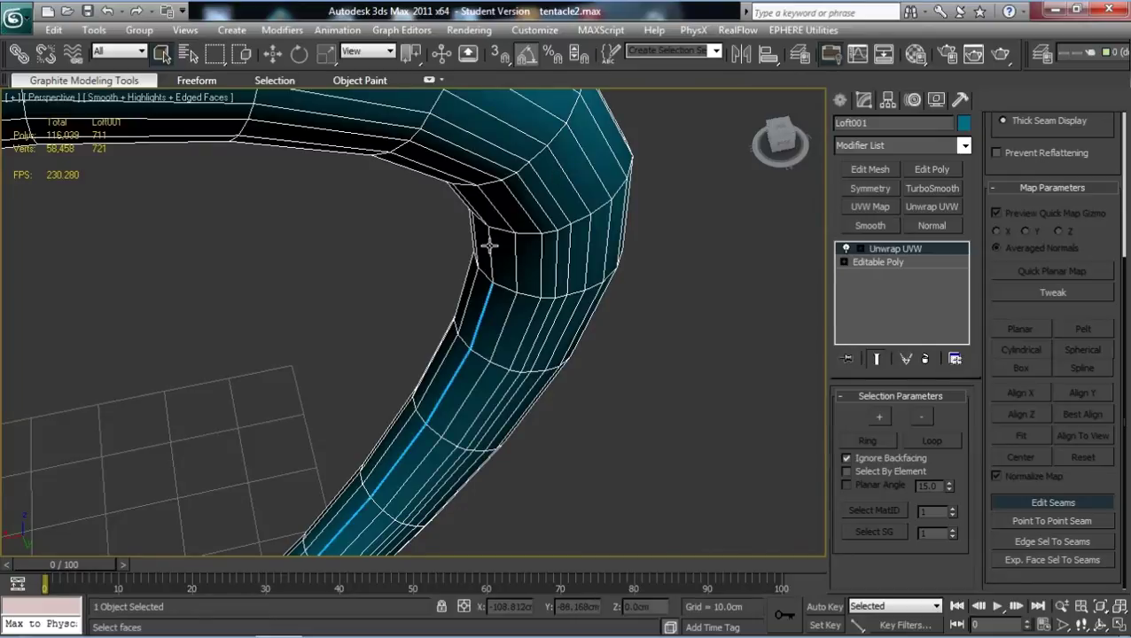
{"action": "middle_click_drag", "start_coordinate": [528, 191], "coordinate": [420, 292]}
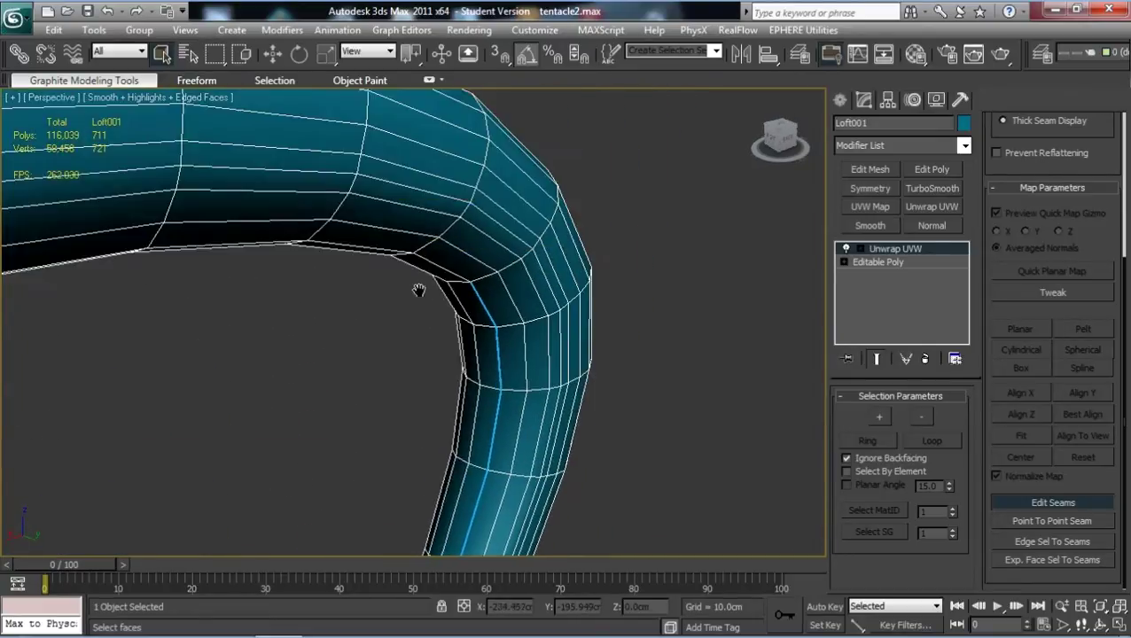
{"action": "scroll", "coordinate": [424, 306], "scroll_direction": "up", "scroll_amount": 2}
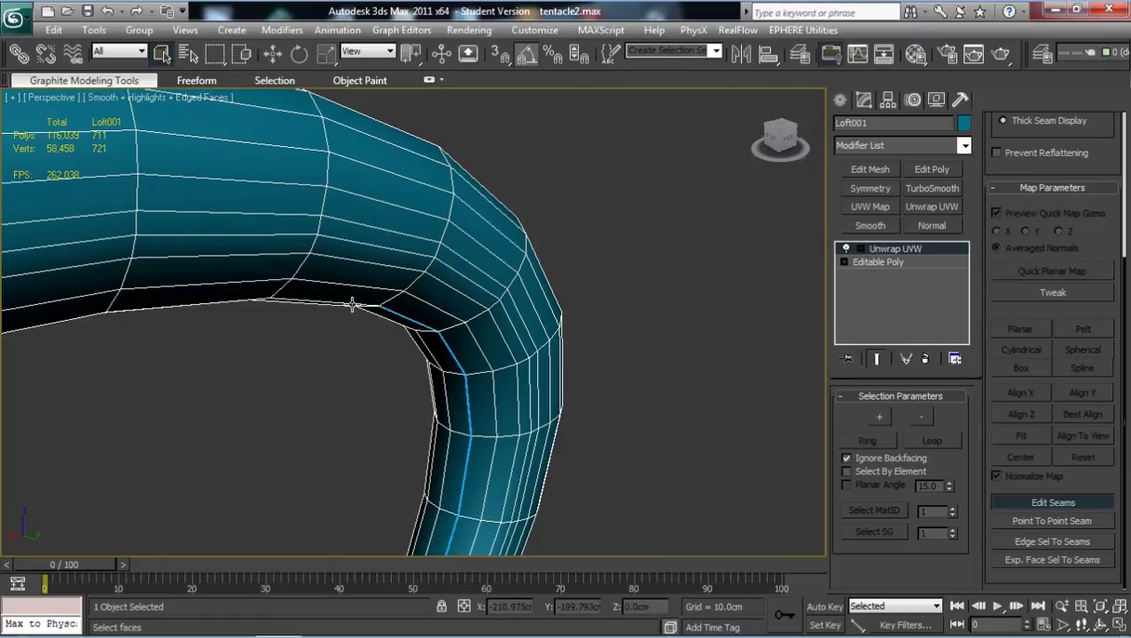
{"action": "middle_click_drag", "start_coordinate": [263, 306], "coordinate": [428, 408], "text": "alt"}
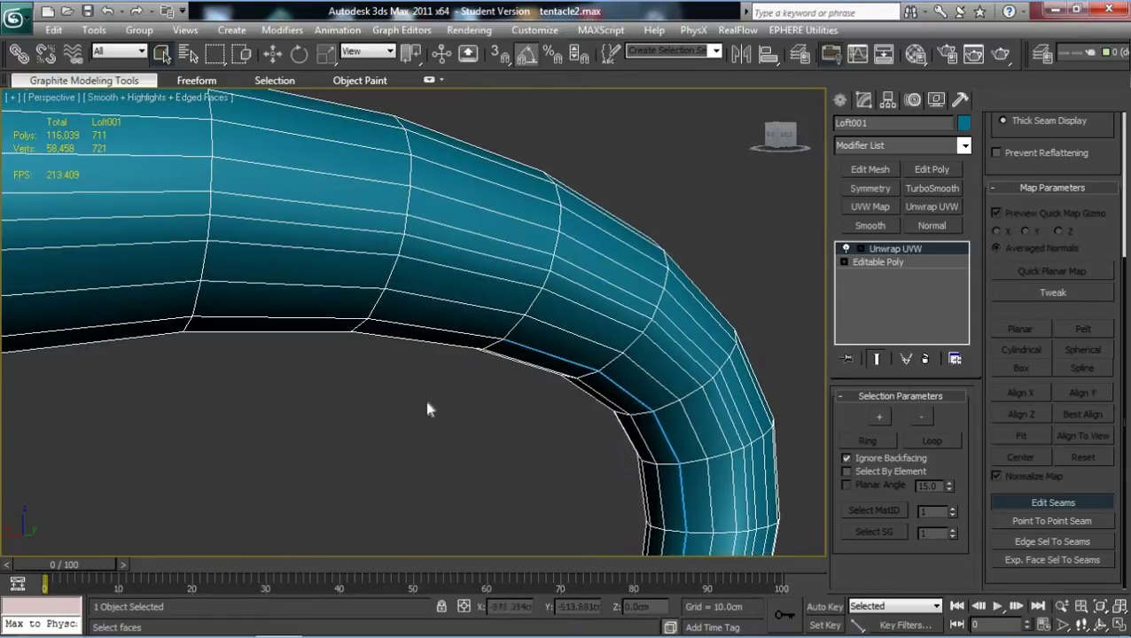
{"action": "left_click", "coordinate": [434, 331]}
{"action": "left_click", "coordinate": [270, 321]}
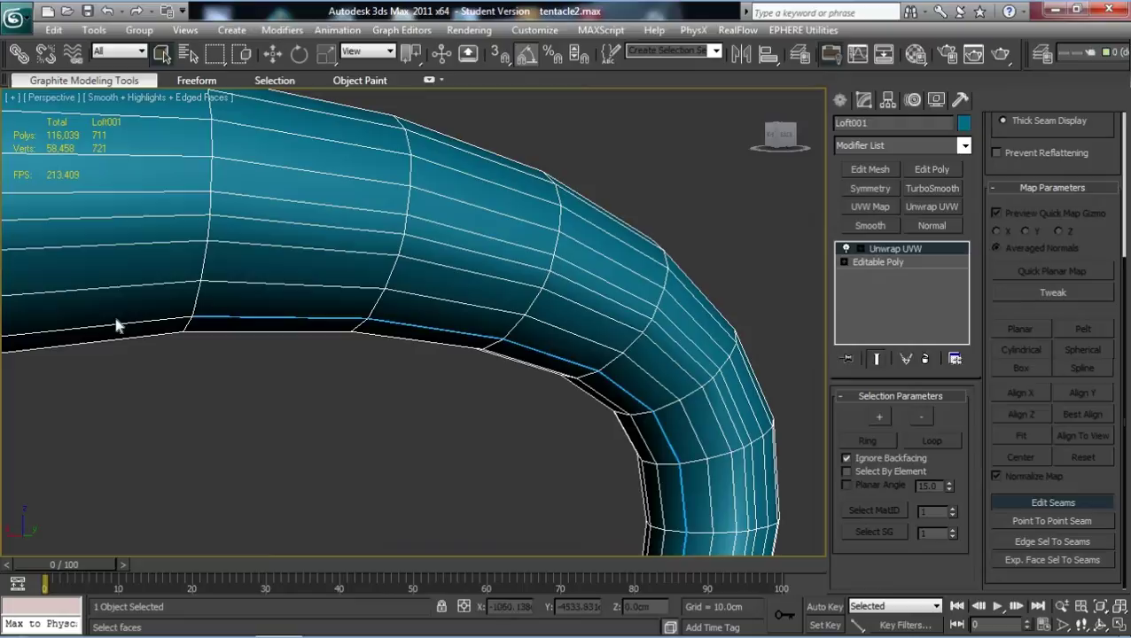
- Paint a seam down the tentacle's left edge and across its base
{"action": "scroll", "coordinate": [242, 373], "scroll_direction": "down", "scroll_amount": 10}
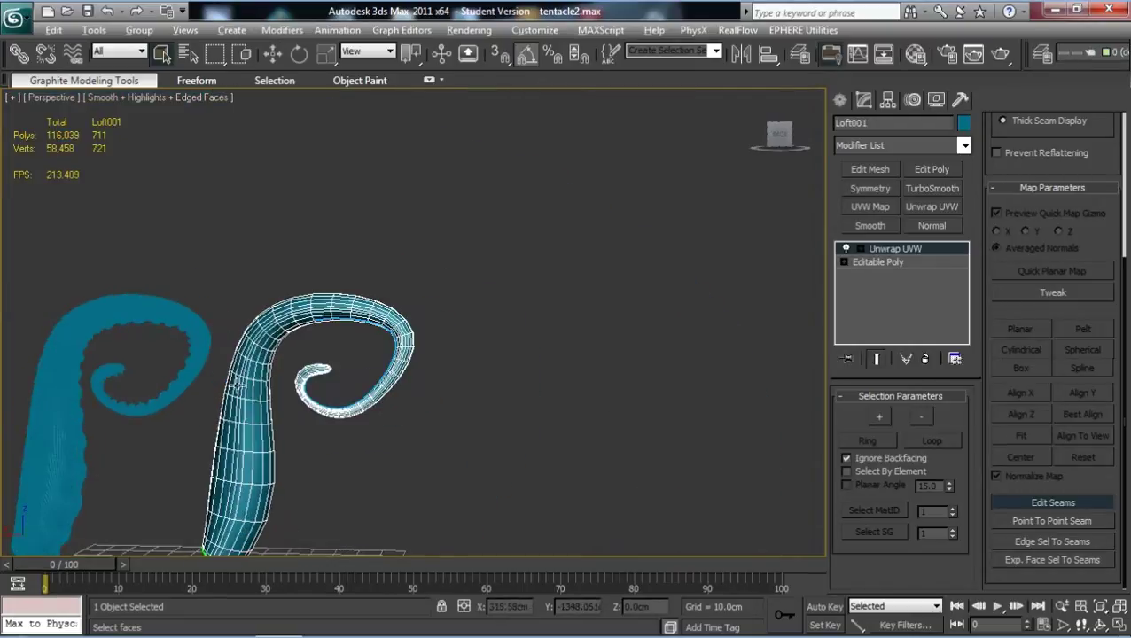
{"action": "middle_click_drag", "start_coordinate": [312, 372], "coordinate": [174, 309], "text": "alt"}
{"action": "scroll", "coordinate": [154, 323], "scroll_direction": "up", "scroll_amount": 8}
{"action": "scroll", "coordinate": [601, 245], "scroll_direction": "down", "scroll_amount": 3}
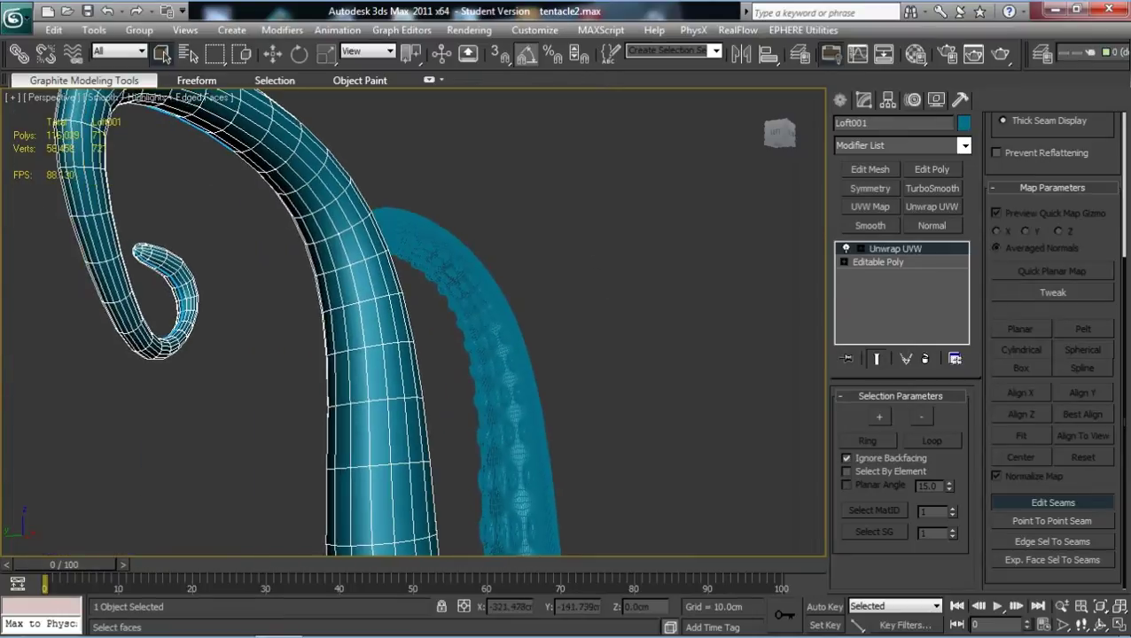
{"action": "middle_click_drag", "start_coordinate": [263, 162], "coordinate": [235, 171], "text": "alt"}
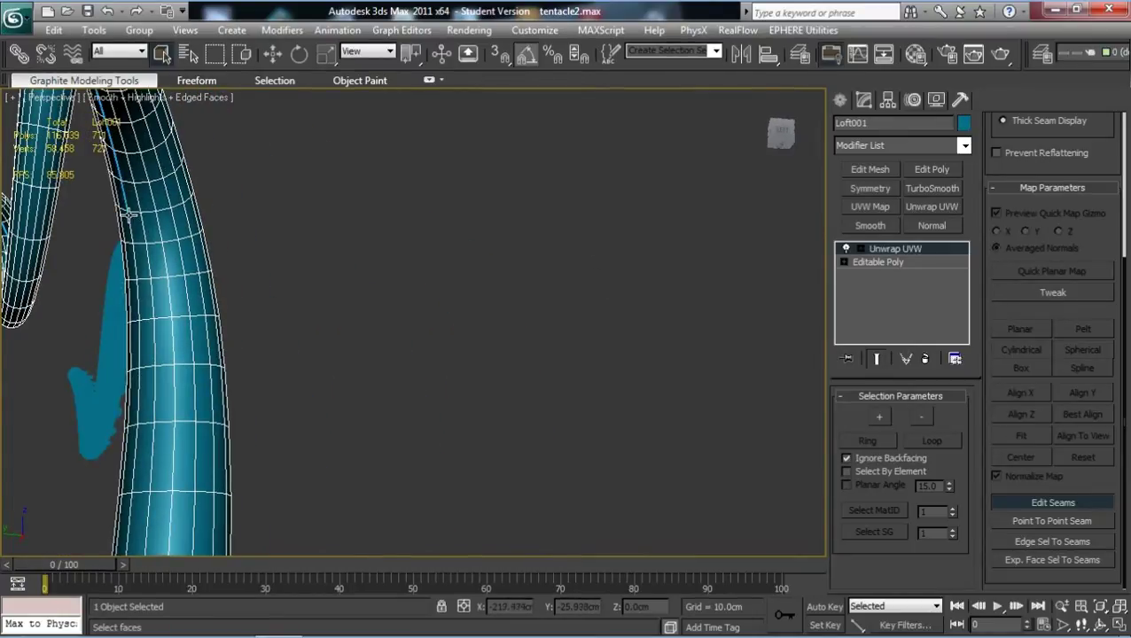
{"action": "left_click_drag", "start_coordinate": [130, 224], "coordinate": [133, 496]}
{"action": "middle_click_drag", "start_coordinate": [133, 496], "coordinate": [280, 479]}
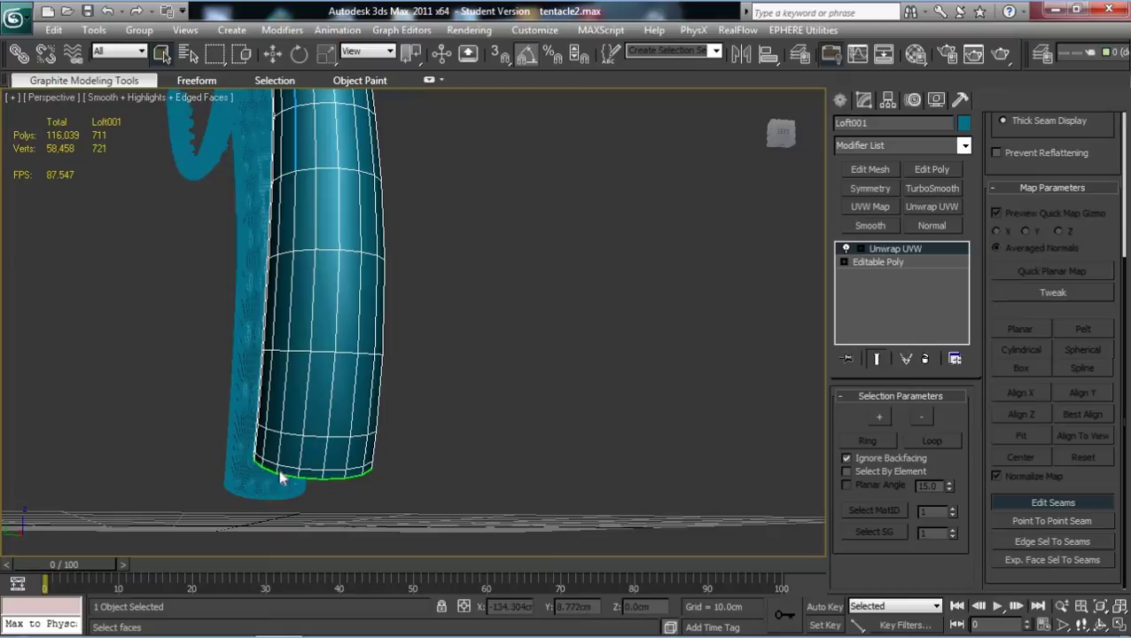
- Draw a seam down the front edge, then orbit out to check the whole tentacle
{"action": "left_click_drag", "start_coordinate": [299, 196], "coordinate": [288, 414]}
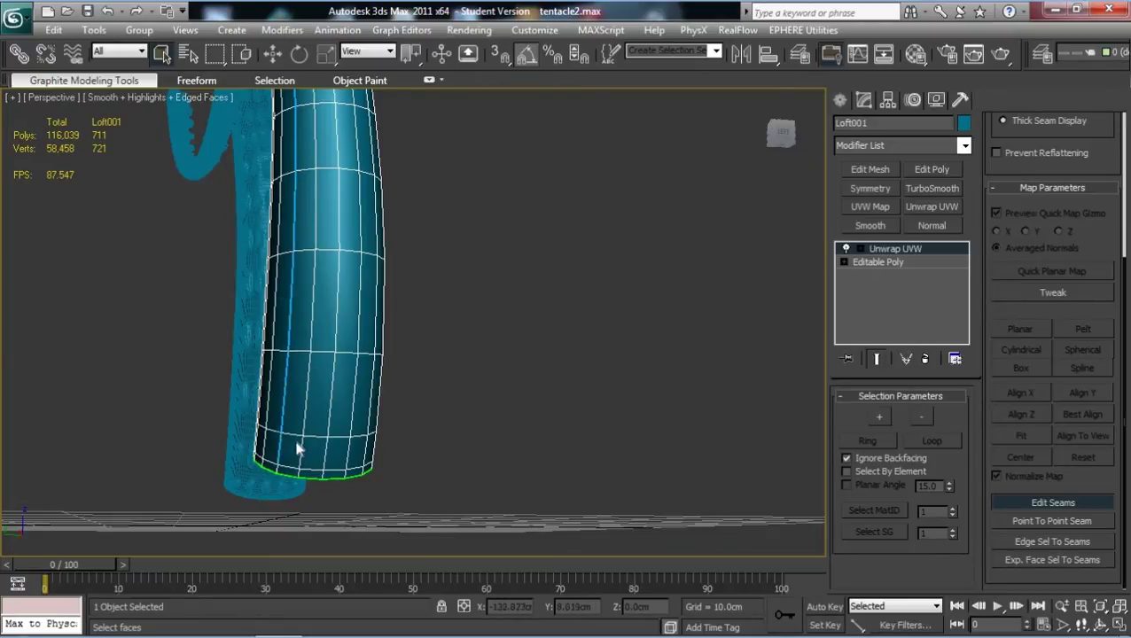
{"action": "scroll", "coordinate": [295, 435], "scroll_direction": "up", "scroll_amount": 2}
{"action": "middle_click_drag", "start_coordinate": [296, 435], "coordinate": [422, 165]}
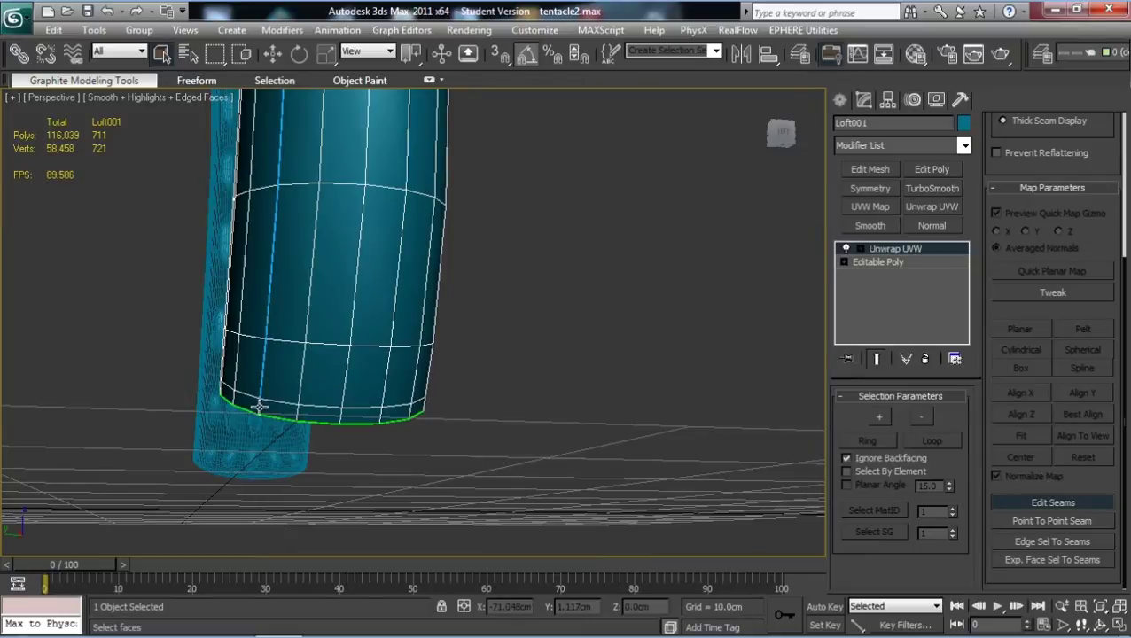
{"action": "scroll", "coordinate": [363, 346], "scroll_direction": "down", "scroll_amount": 2}
{"action": "middle_click_drag", "start_coordinate": [366, 333], "coordinate": [695, 375], "text": "alt"}
{"action": "scroll", "coordinate": [370, 345], "scroll_direction": "down", "scroll_amount": 3}
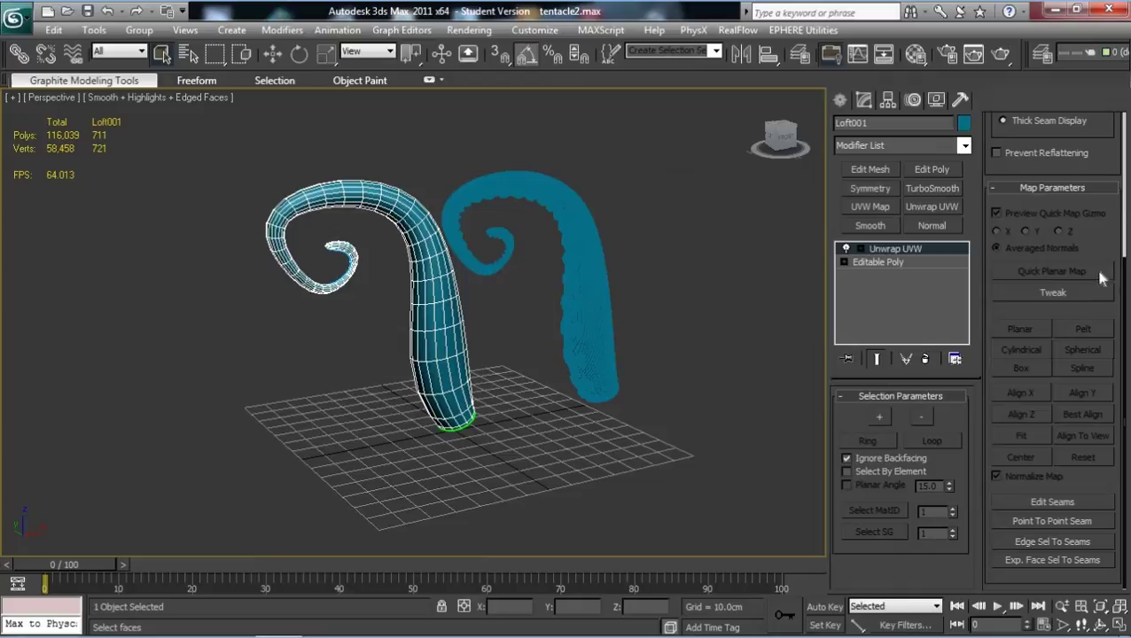
- Switch Unwrap UVW to Face sub-object level, test a few face selections, then clear them
{"action": "left_click", "coordinate": [860, 249]}
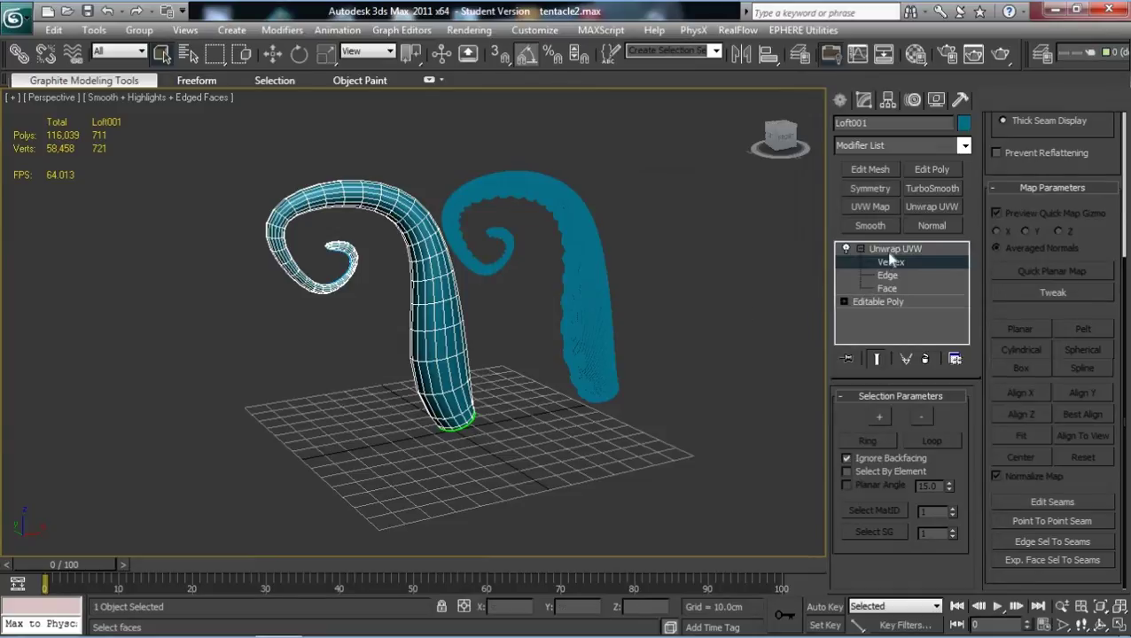
{"action": "left_click", "coordinate": [897, 277]}
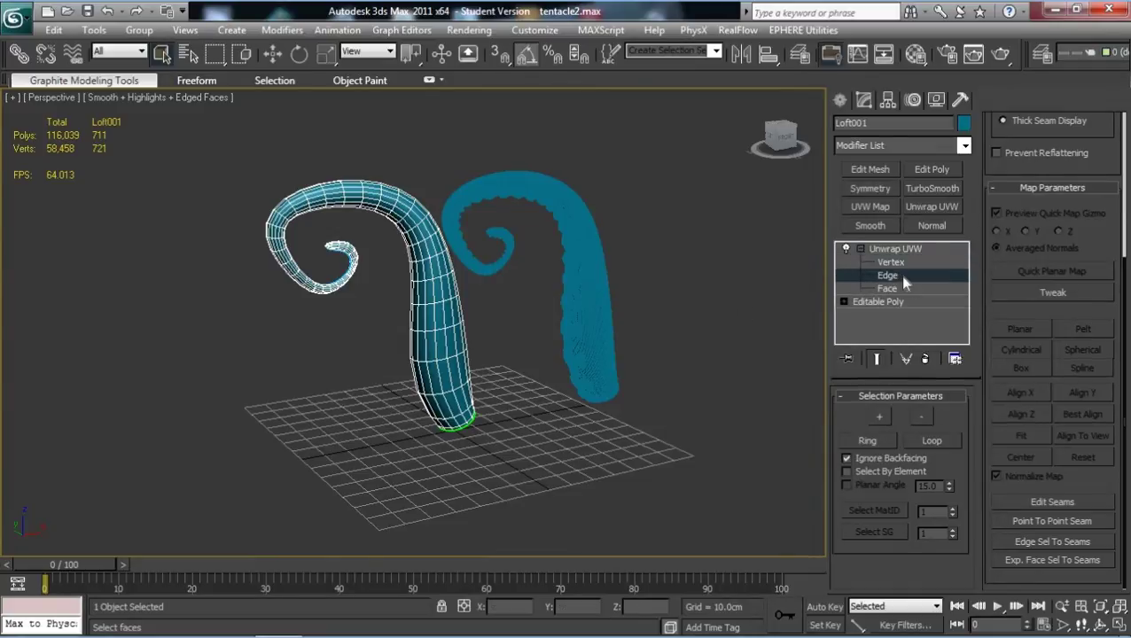
{"action": "key", "text": "3"}
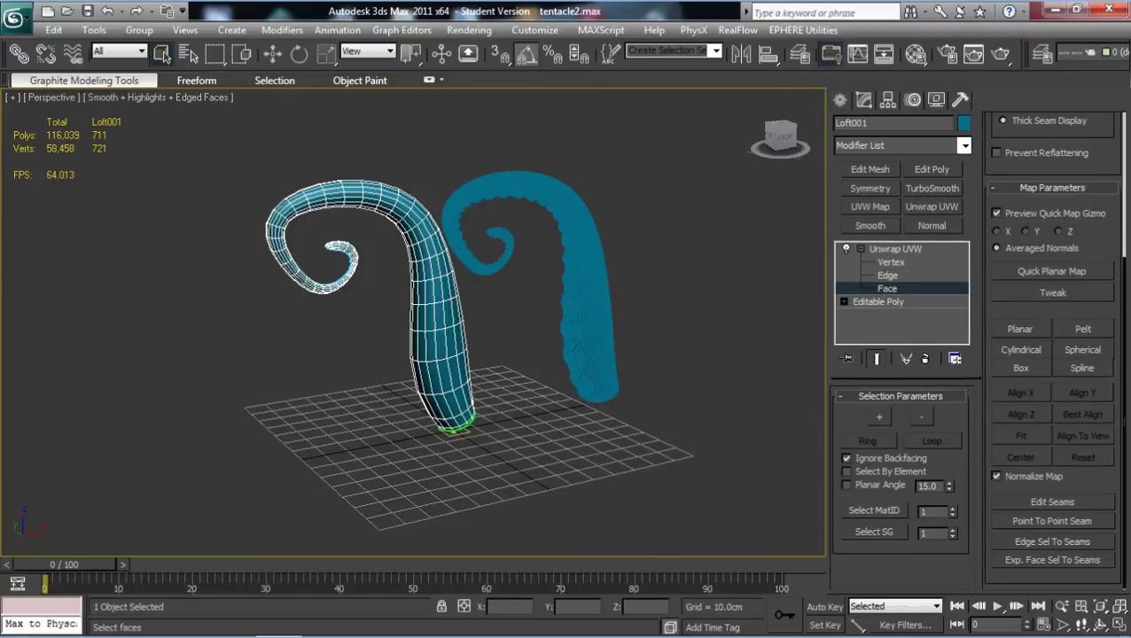
{"action": "left_click", "coordinate": [431, 342]}
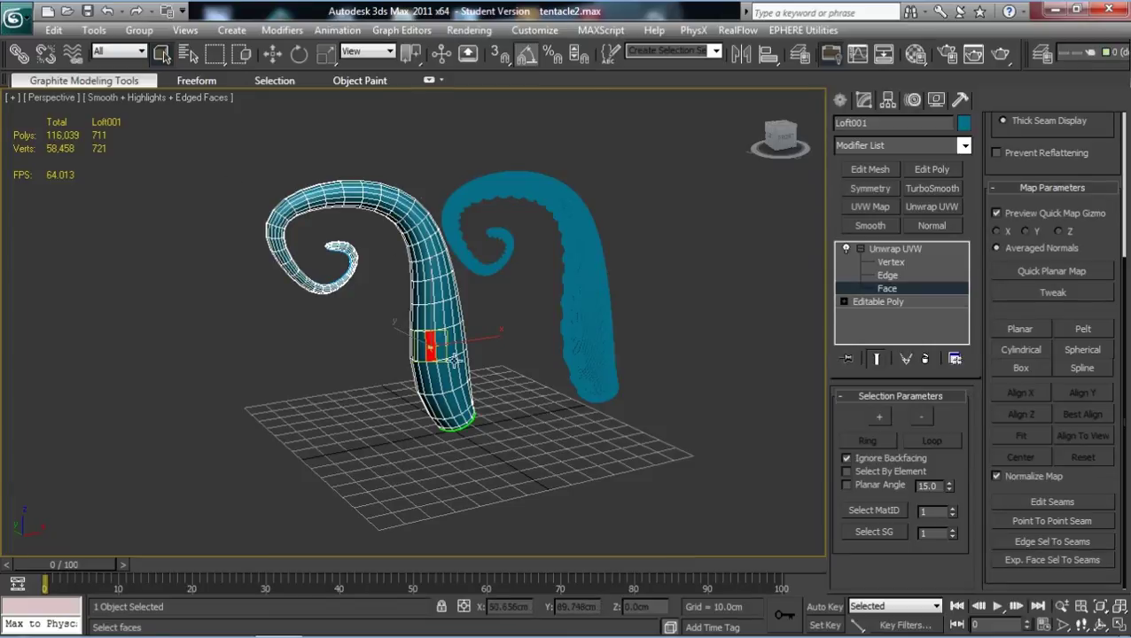
{"action": "left_click_drag", "start_coordinate": [202, 152], "coordinate": [506, 308]}
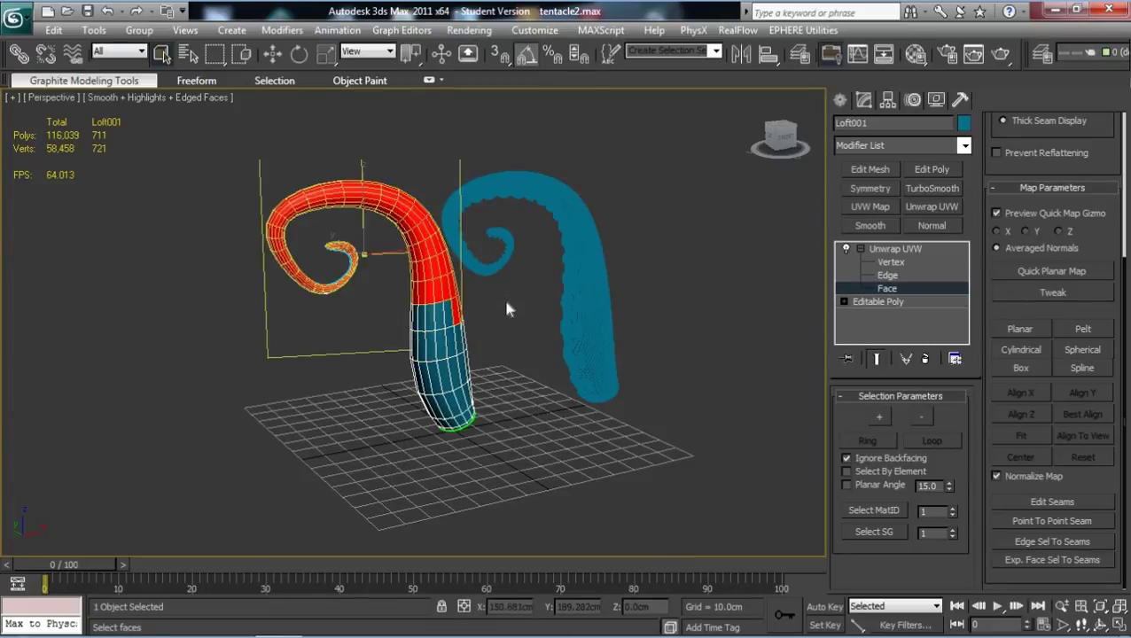
{"action": "left_click", "coordinate": [264, 382]}
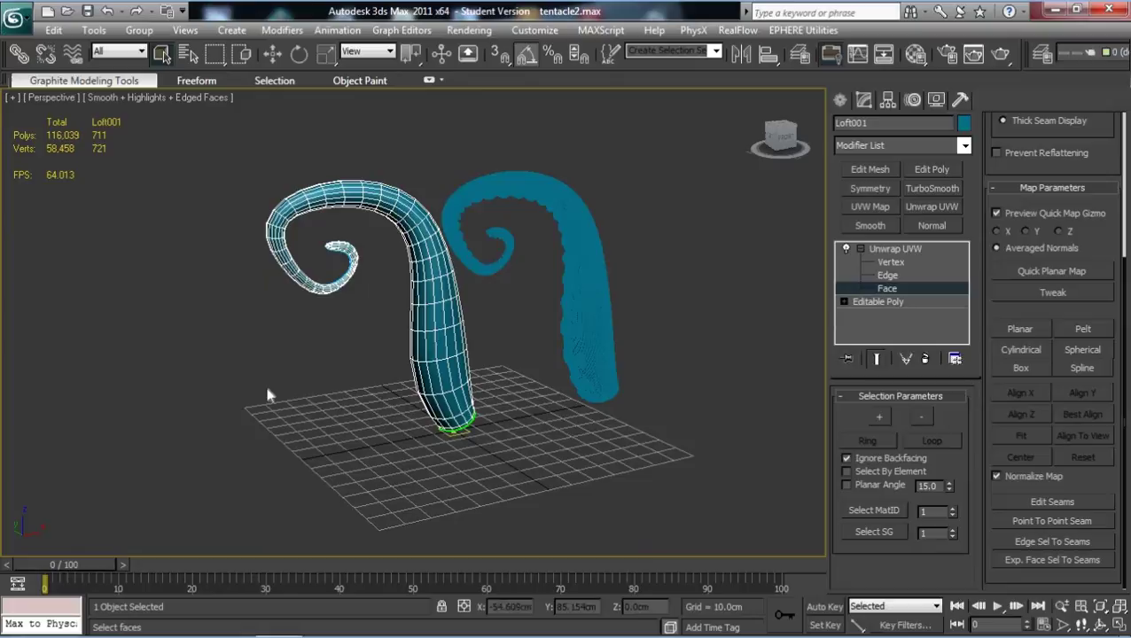
{"action": "left_click", "coordinate": [53, 29]}
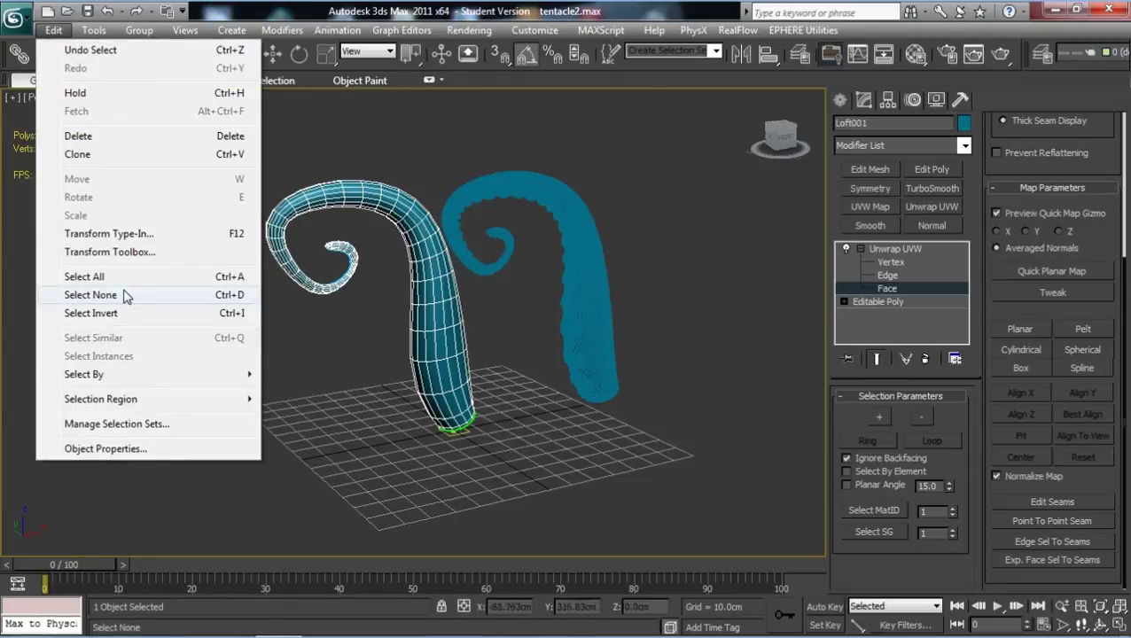
- Select all tentacle faces, apply Pelt mapping, and arrange the Edit UVWs and Pelt Map windows
{"action": "left_click", "coordinate": [121, 280]}
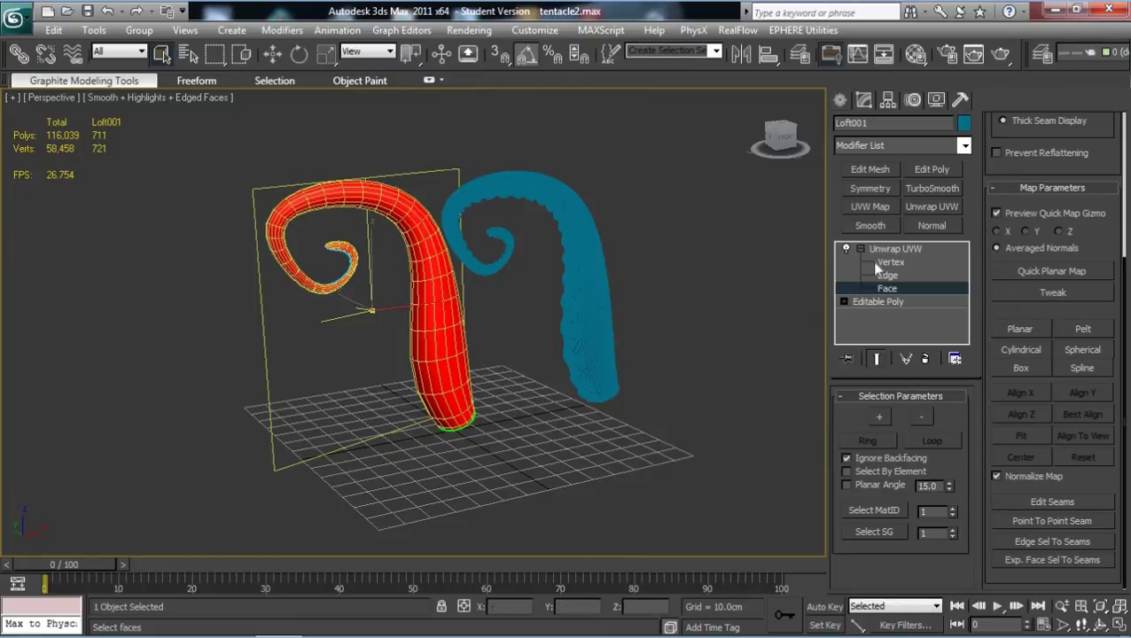
{"action": "left_click", "coordinate": [1083, 330]}
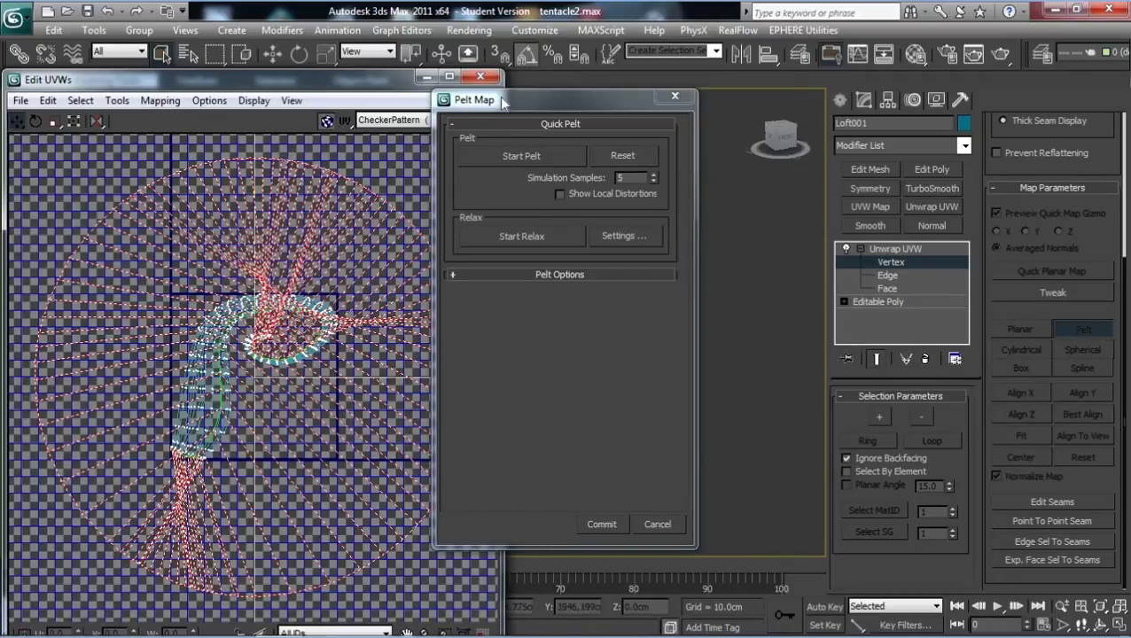
{"action": "left_click_drag", "start_coordinate": [502, 103], "coordinate": [819, 85]}
{"action": "left_click_drag", "start_coordinate": [408, 79], "coordinate": [167, 108]}
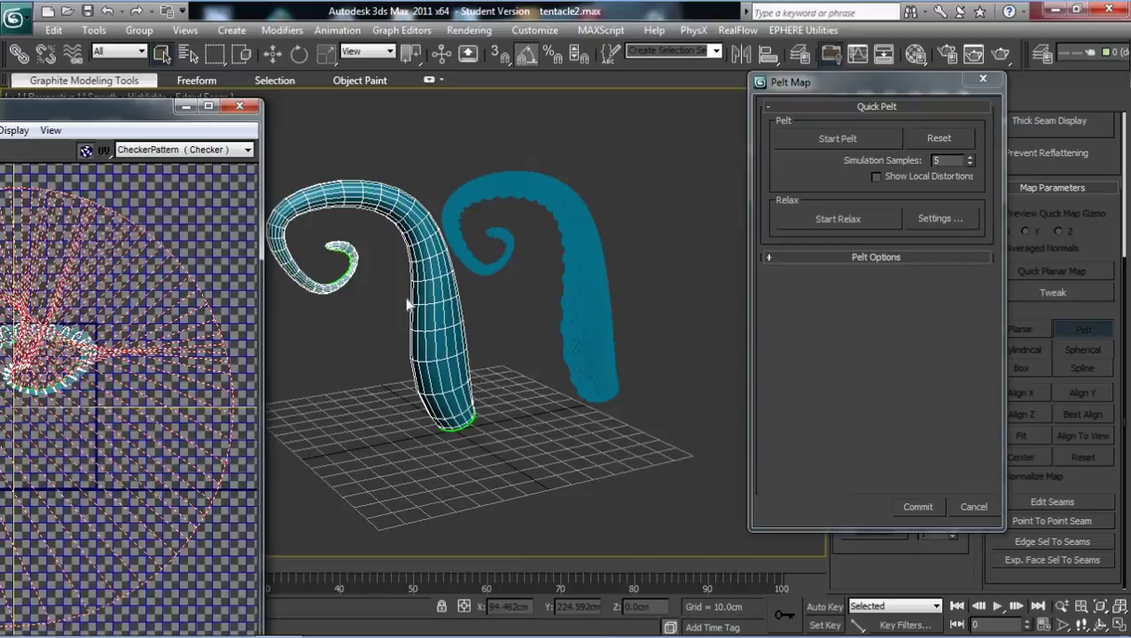
{"action": "middle_click_drag", "start_coordinate": [389, 294], "coordinate": [211, 235], "text": "alt"}
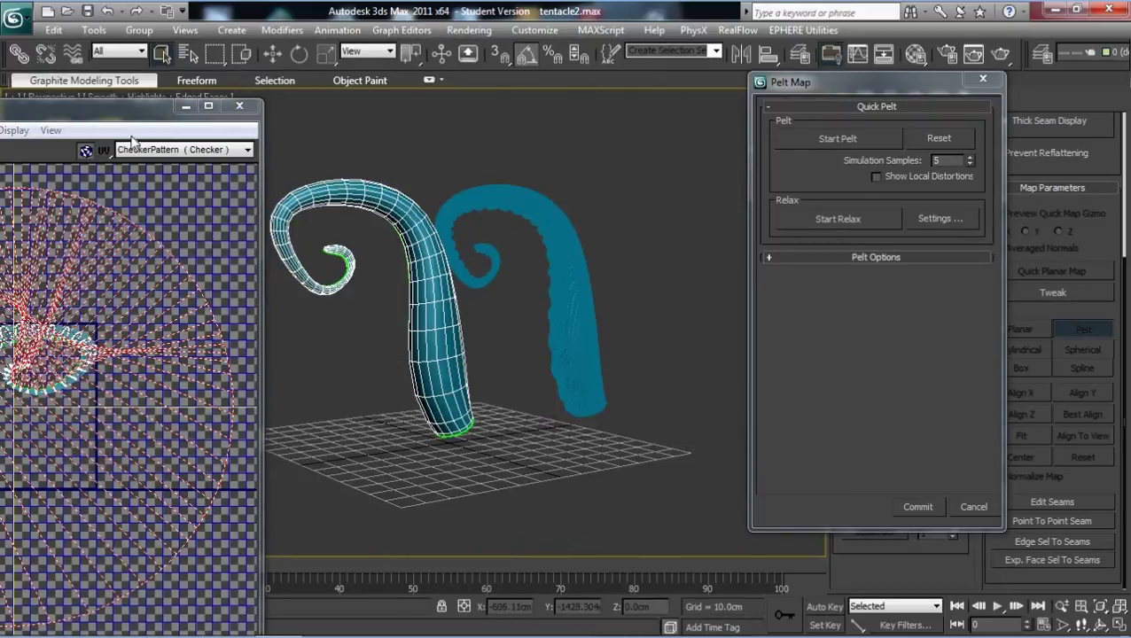
{"action": "left_click_drag", "start_coordinate": [165, 110], "coordinate": [509, 30]}
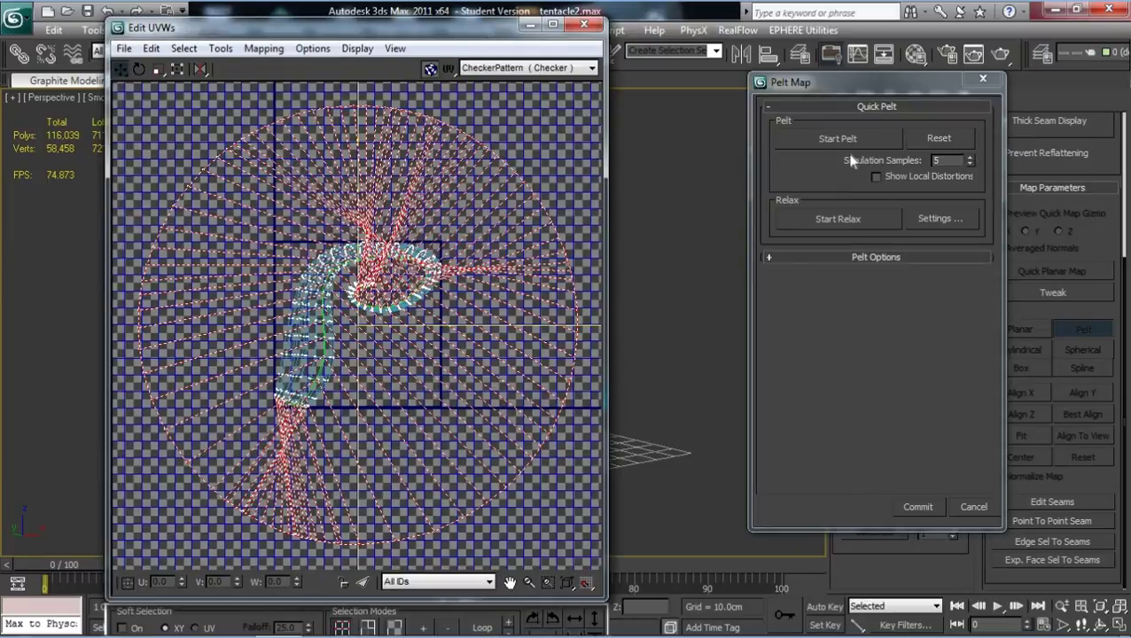
- Run Start Pelt to spread the UVs and centre the cluster in the UV view
{"action": "left_click", "coordinate": [839, 140]}
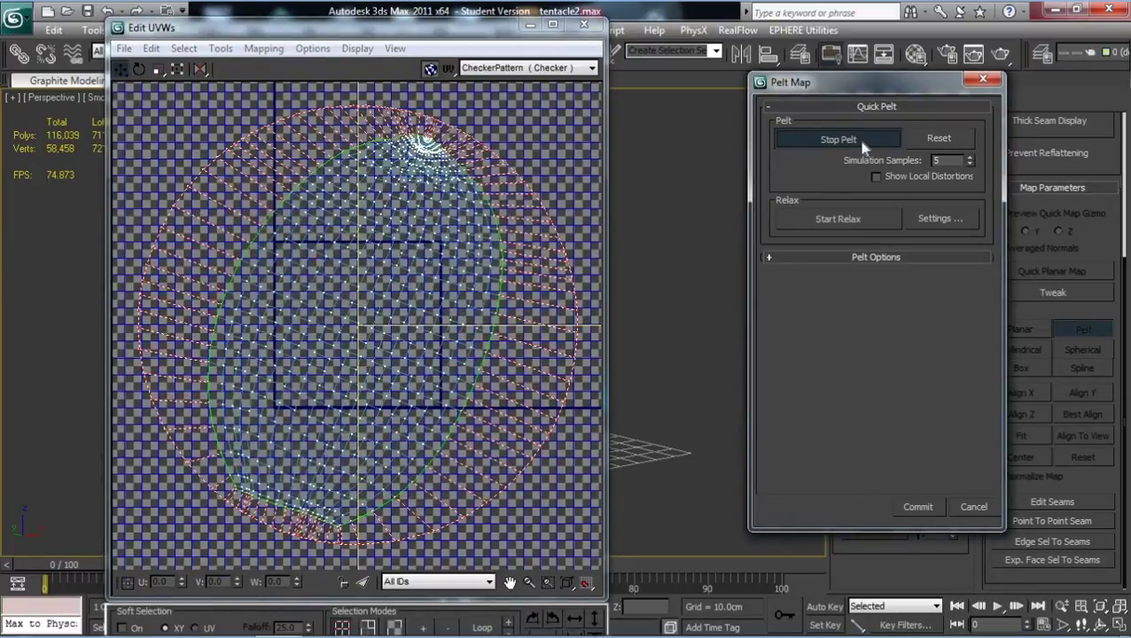
{"action": "scroll", "coordinate": [396, 182], "scroll_direction": "up", "scroll_amount": 5}
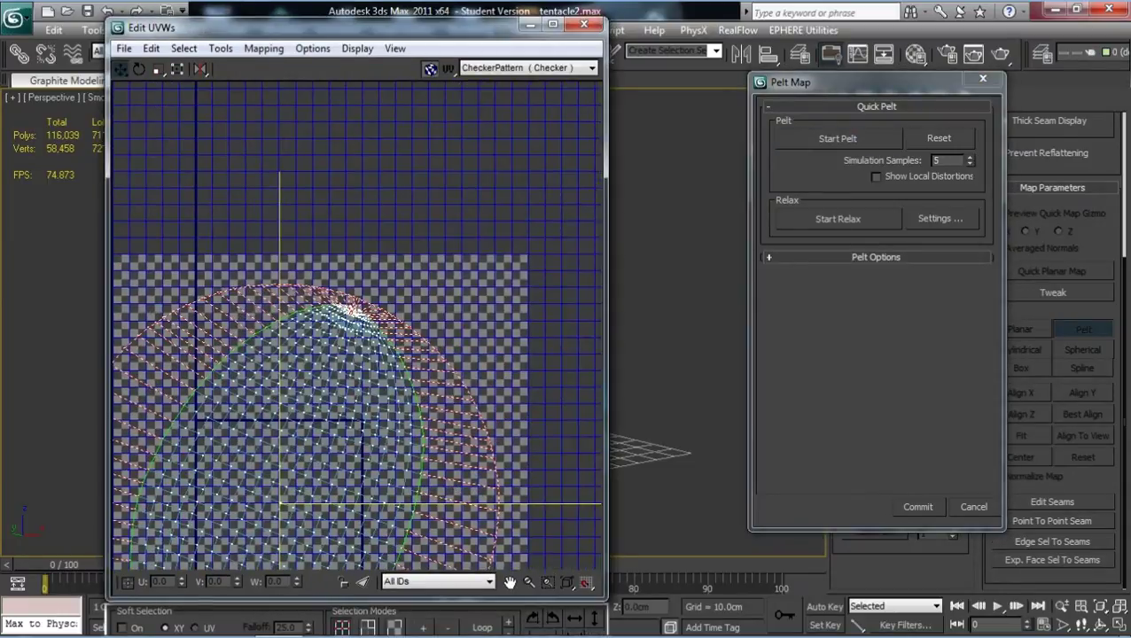
{"action": "middle_click_drag", "start_coordinate": [379, 325], "coordinate": [499, 414]}
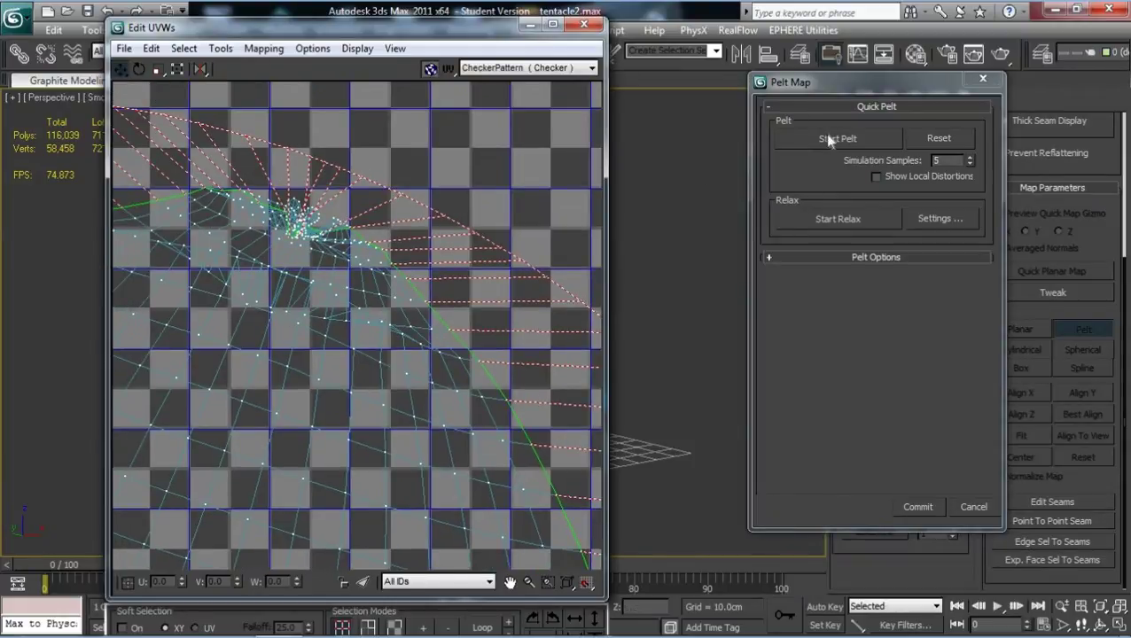
- Reset the pelt UVs and scale up the stretcher circle's vertices
{"action": "left_click", "coordinate": [935, 140]}
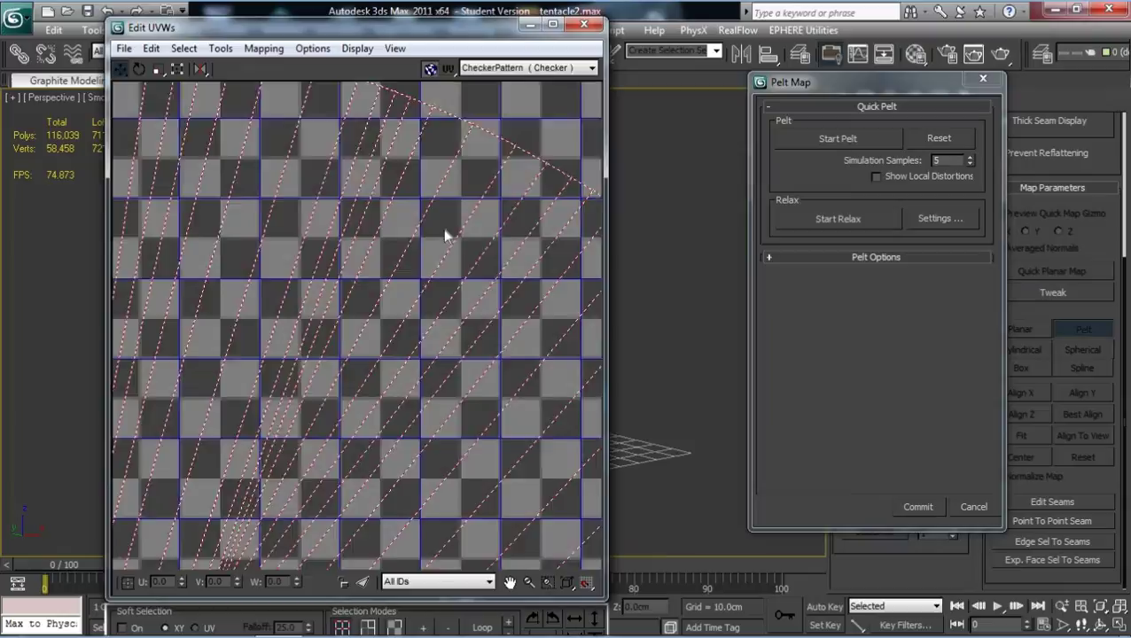
{"action": "scroll", "coordinate": [446, 235], "scroll_direction": "down", "scroll_amount": 5}
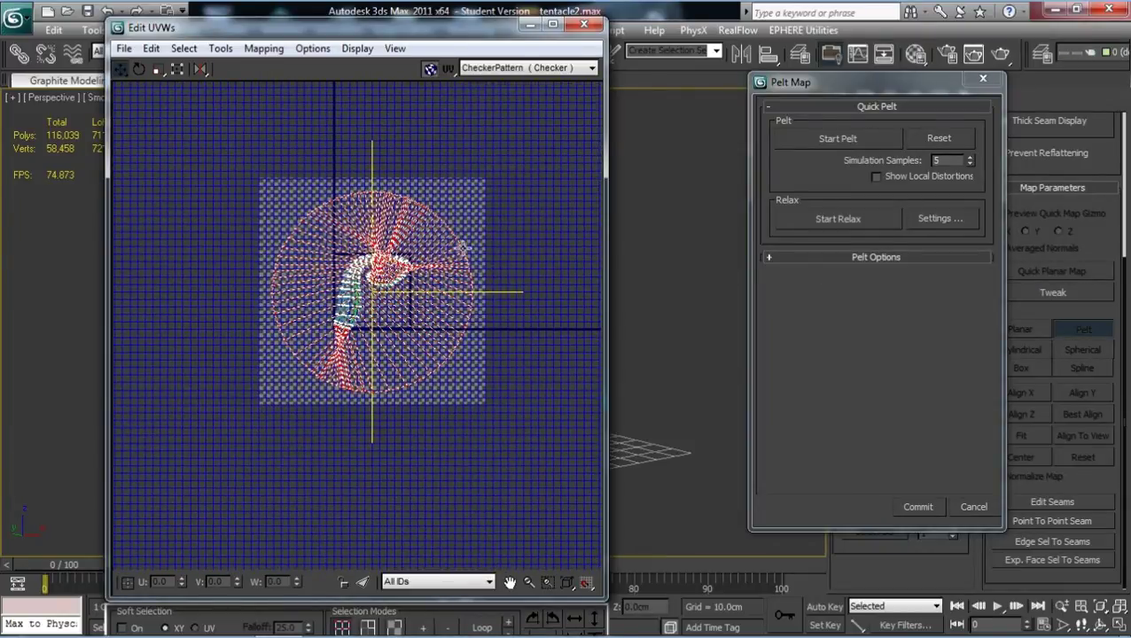
{"action": "left_click", "coordinate": [841, 258]}
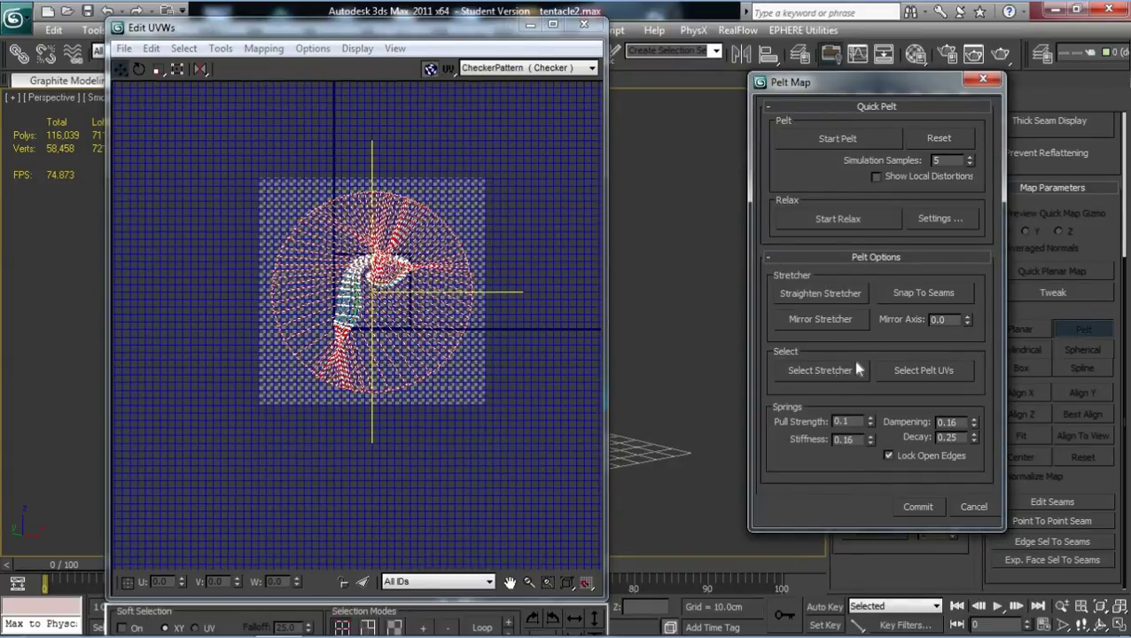
{"action": "left_click", "coordinate": [829, 372]}
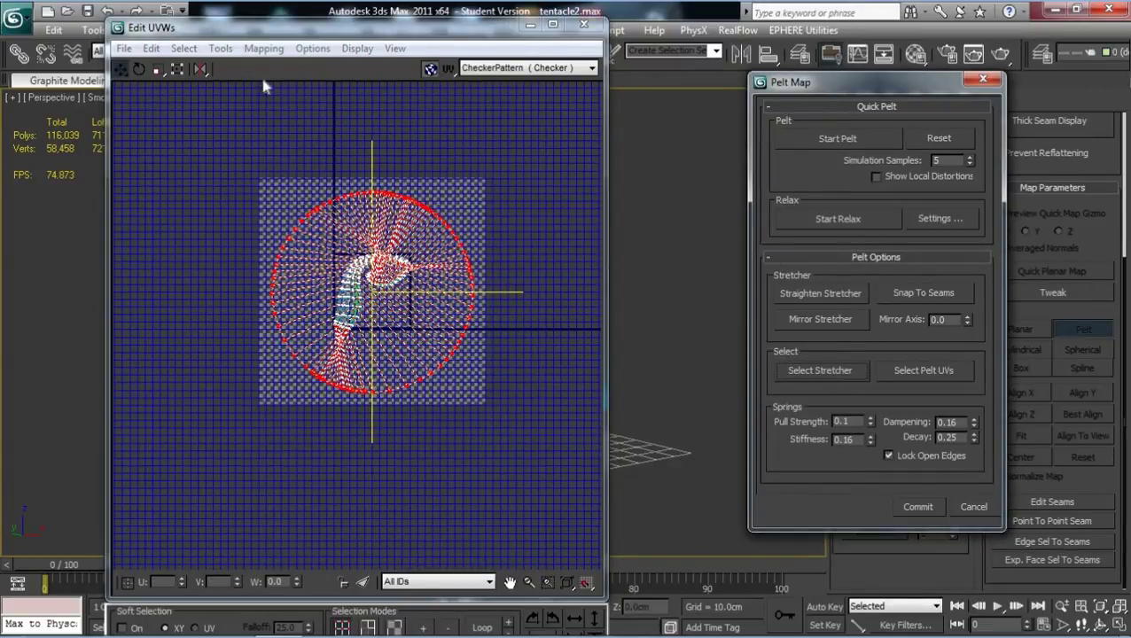
{"action": "left_click", "coordinate": [158, 70]}
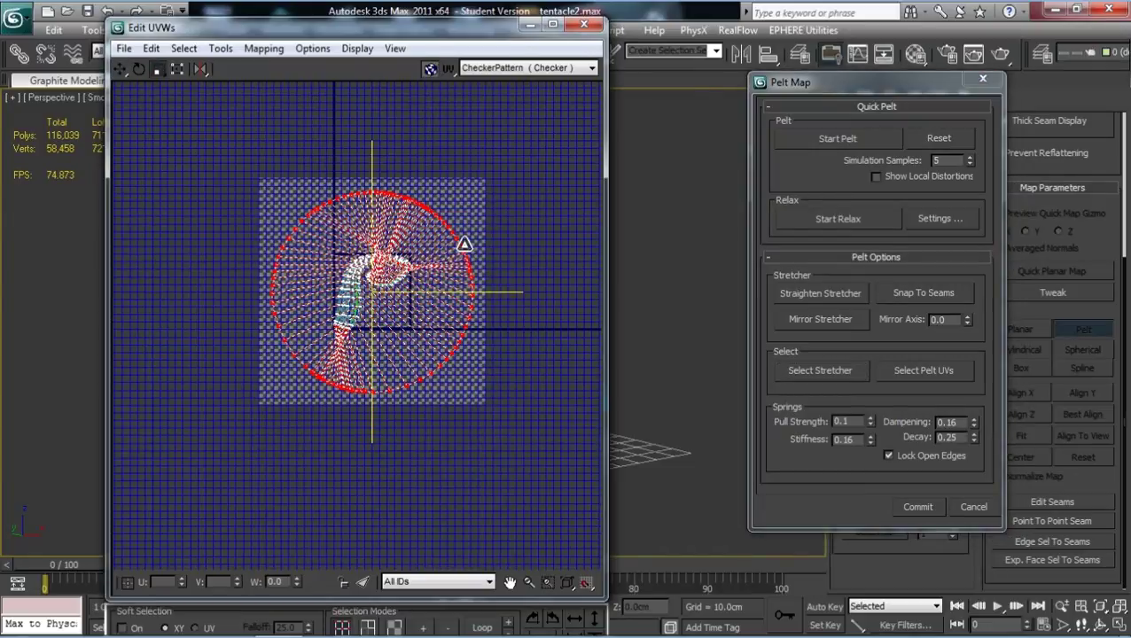
{"action": "left_click_drag", "start_coordinate": [462, 245], "coordinate": [461, 264]}
- Stop the pelt relaxation and pan the UV view to inspect the flattened layout
{"action": "scroll", "coordinate": [523, 259], "scroll_direction": "down", "scroll_amount": 5}
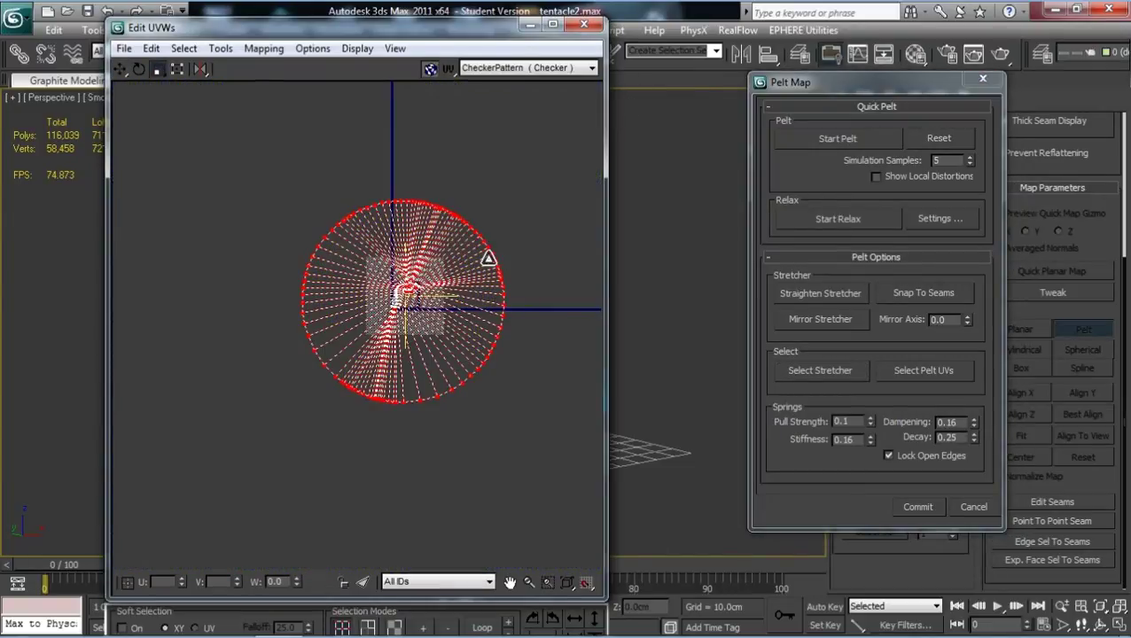
{"action": "scroll", "coordinate": [577, 154], "scroll_direction": "up", "scroll_amount": 3}
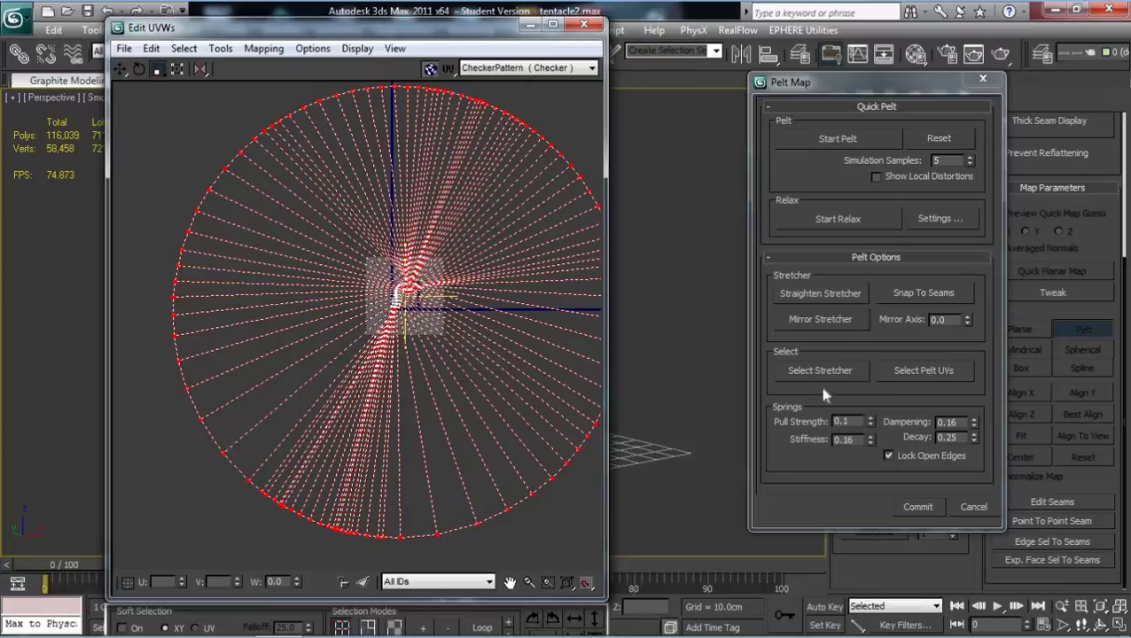
{"action": "left_click", "coordinate": [867, 146]}
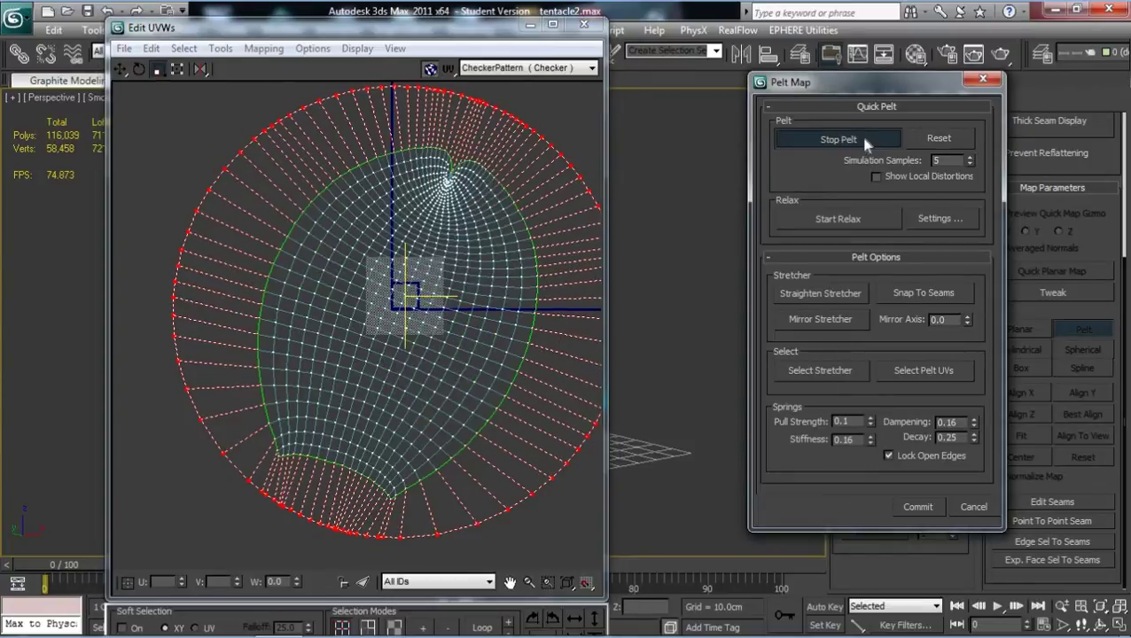
{"action": "middle_click_drag", "start_coordinate": [564, 99], "coordinate": [467, 202]}
{"action": "scroll", "coordinate": [491, 225], "scroll_direction": "up", "scroll_amount": 8}
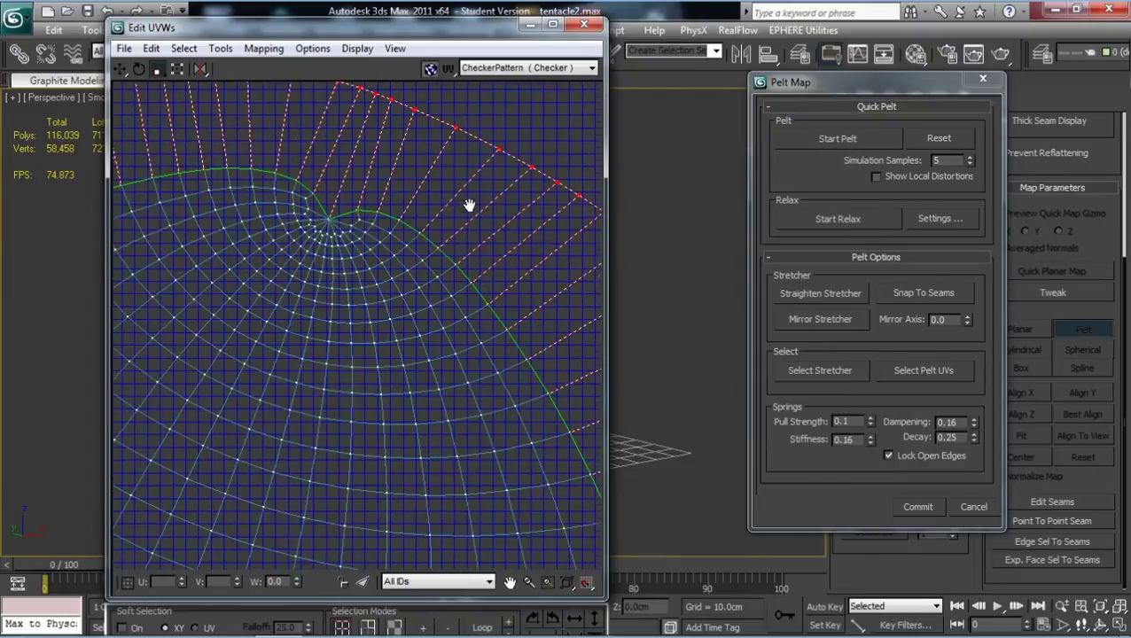
- Commit the pelt, then move and shrink the UV cluster toward the 0–1 square
{"action": "left_click", "coordinate": [918, 506]}
{"action": "scroll", "coordinate": [351, 298], "scroll_direction": "up", "scroll_amount": 3}
{"action": "scroll", "coordinate": [424, 206], "scroll_direction": "down", "scroll_amount": 5}
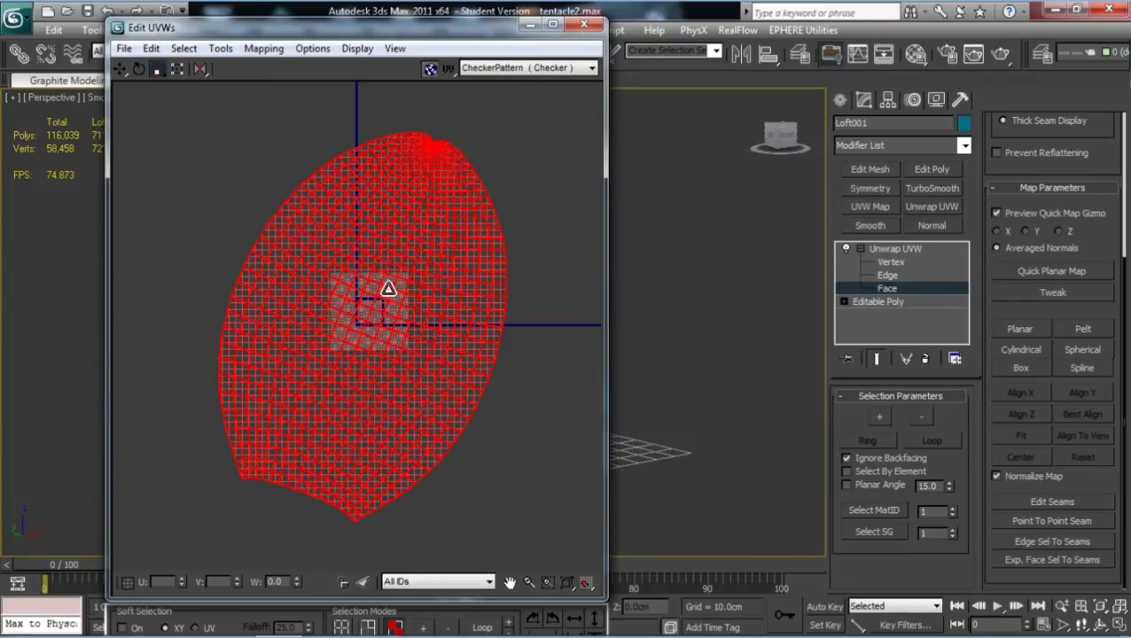
{"action": "scroll", "coordinate": [391, 275], "scroll_direction": "down", "scroll_amount": 4}
{"action": "scroll", "coordinate": [390, 282], "scroll_direction": "down", "scroll_amount": 3}
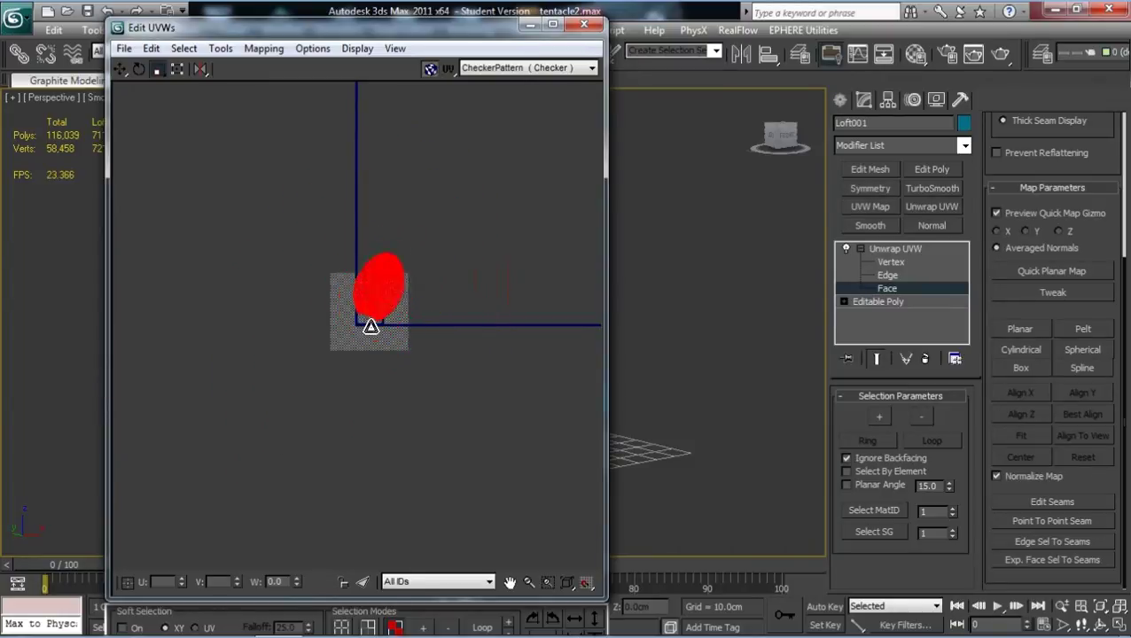
{"action": "left_click", "coordinate": [121, 70]}
{"action": "left_click_drag", "start_coordinate": [383, 282], "coordinate": [372, 309]}
{"action": "scroll", "coordinate": [372, 310], "scroll_direction": "up", "scroll_amount": 7}
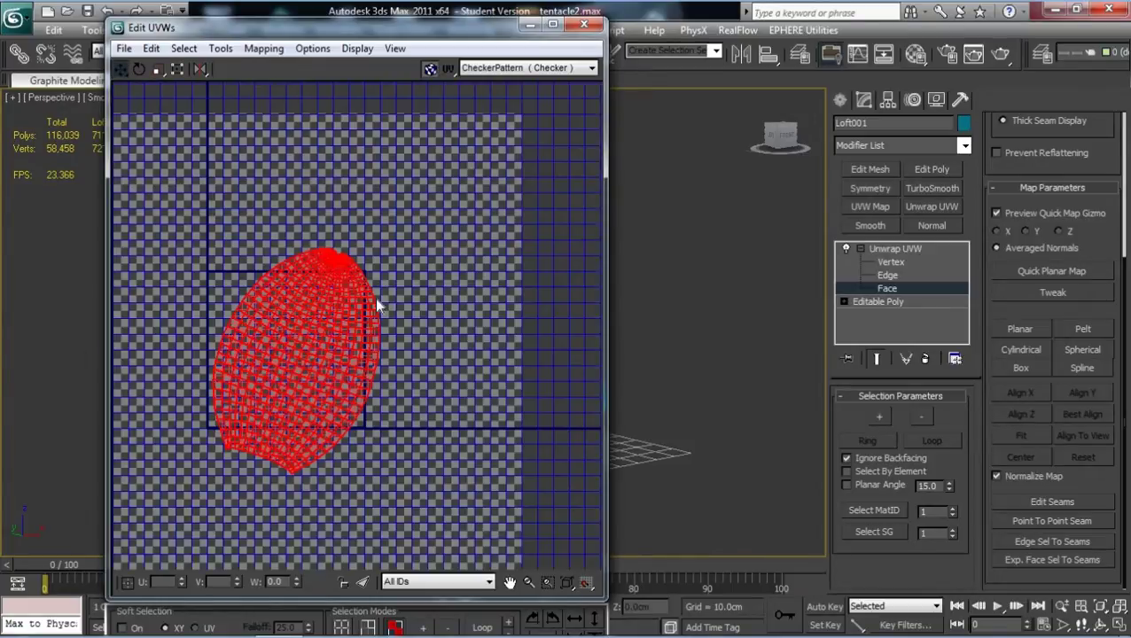
{"action": "left_click_drag", "start_coordinate": [331, 344], "coordinate": [315, 394]}
- Rotate the cluster upright, nudge it left, deselect, and close Edit UVWs
{"action": "left_click", "coordinate": [142, 71]}
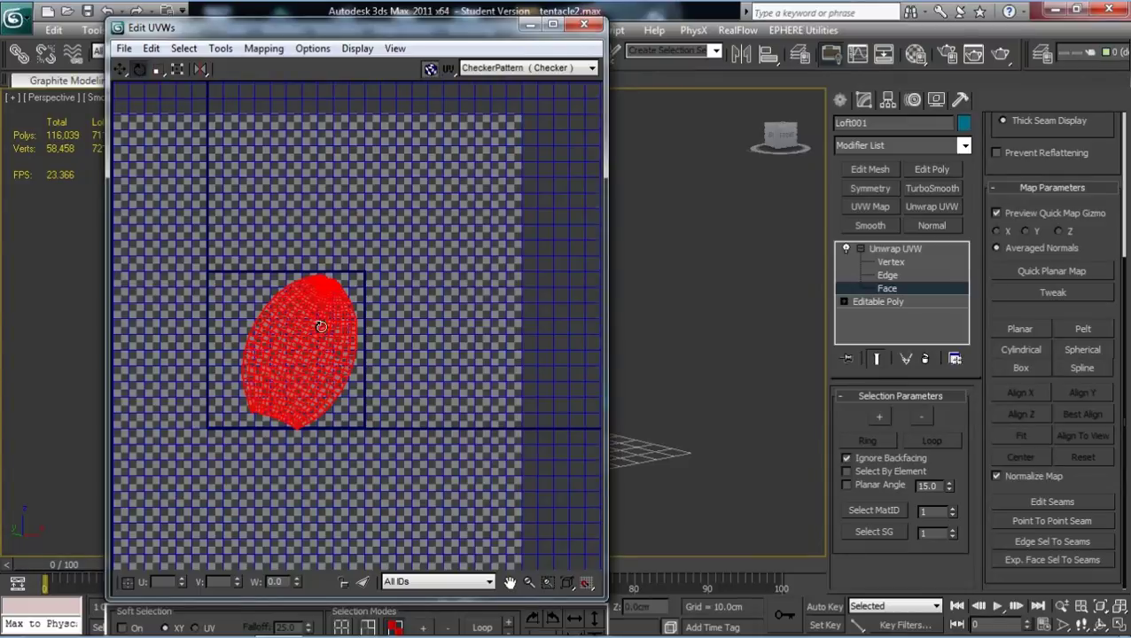
{"action": "mouse_move", "coordinate": [298, 337]}
{"action": "left_mouse_down"}
{"action": "mouse_move", "coordinate": [298, 361]}
{"action": "mouse_move", "coordinate": [310, 343]}
{"action": "left_mouse_up"}
{"action": "left_click", "coordinate": [157, 69]}
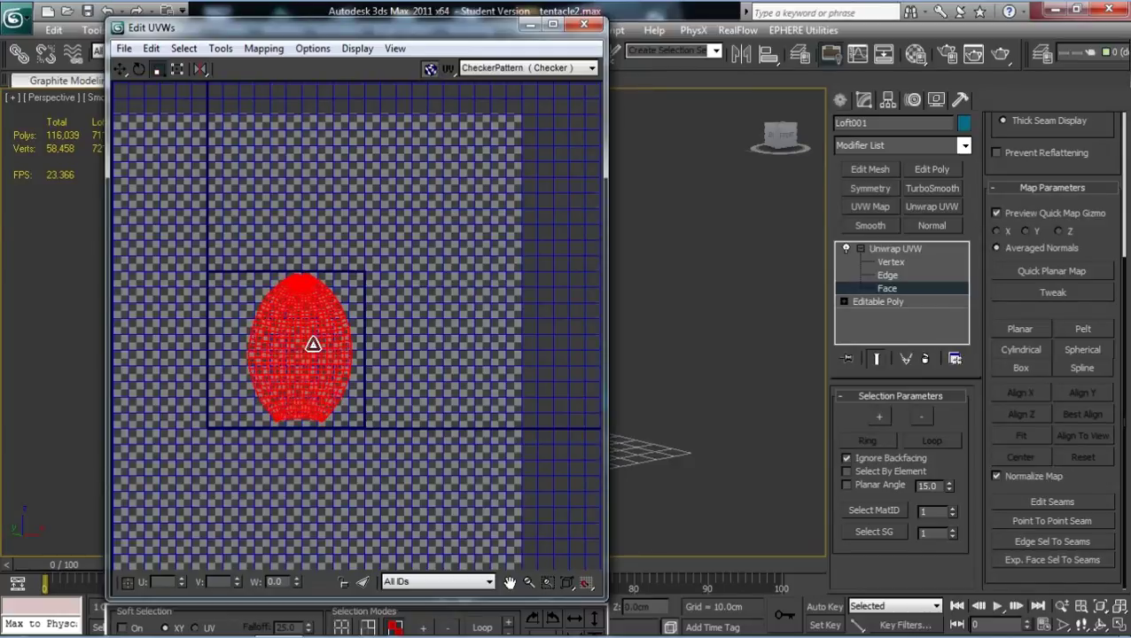
{"action": "left_click", "coordinate": [122, 69]}
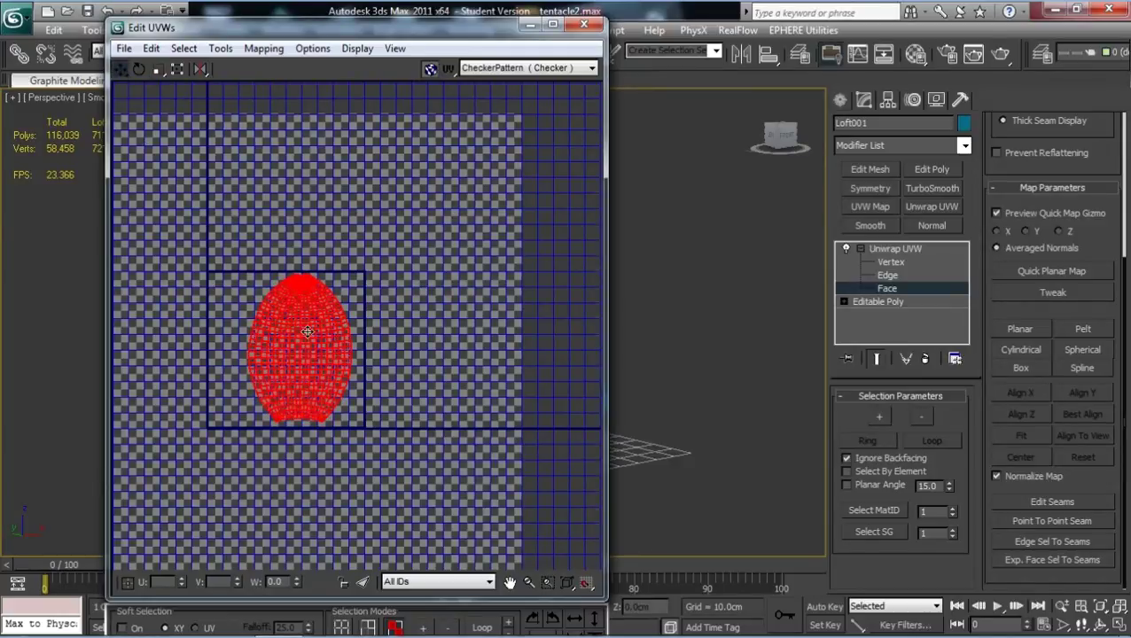
{"action": "left_click_drag", "start_coordinate": [307, 331], "coordinate": [297, 332]}
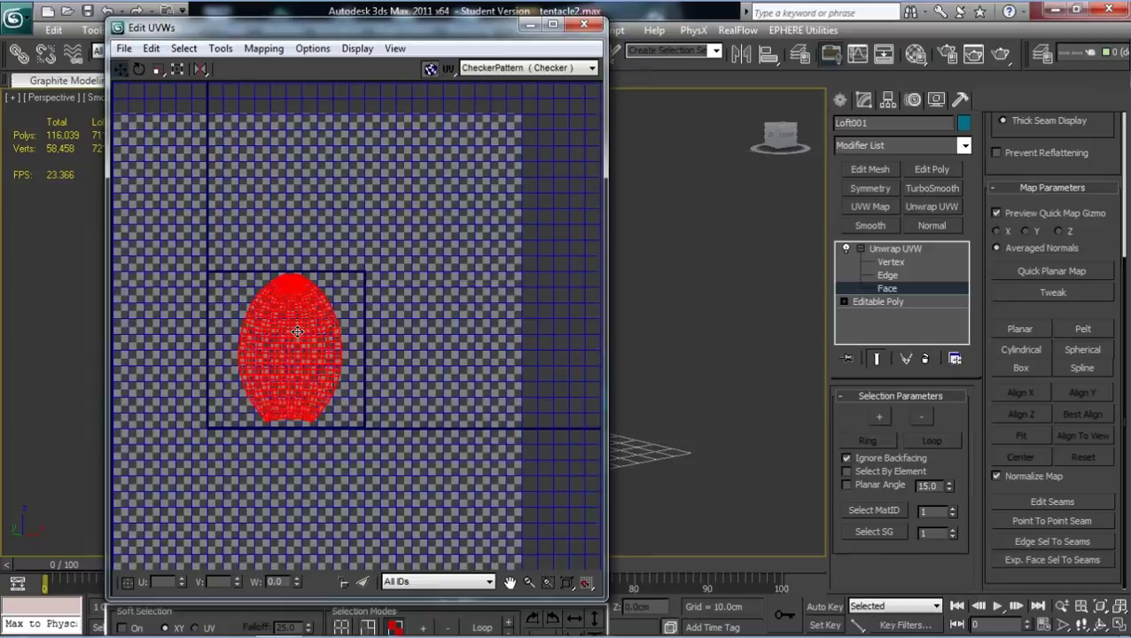
{"action": "left_click", "coordinate": [446, 302]}
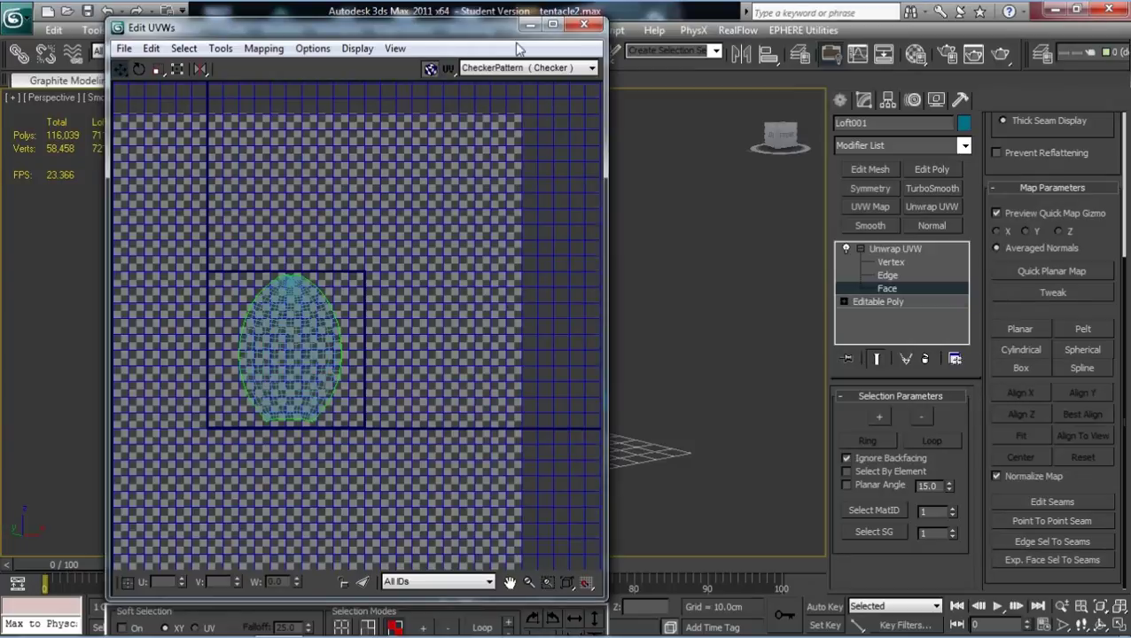
{"action": "left_click", "coordinate": [585, 24]}
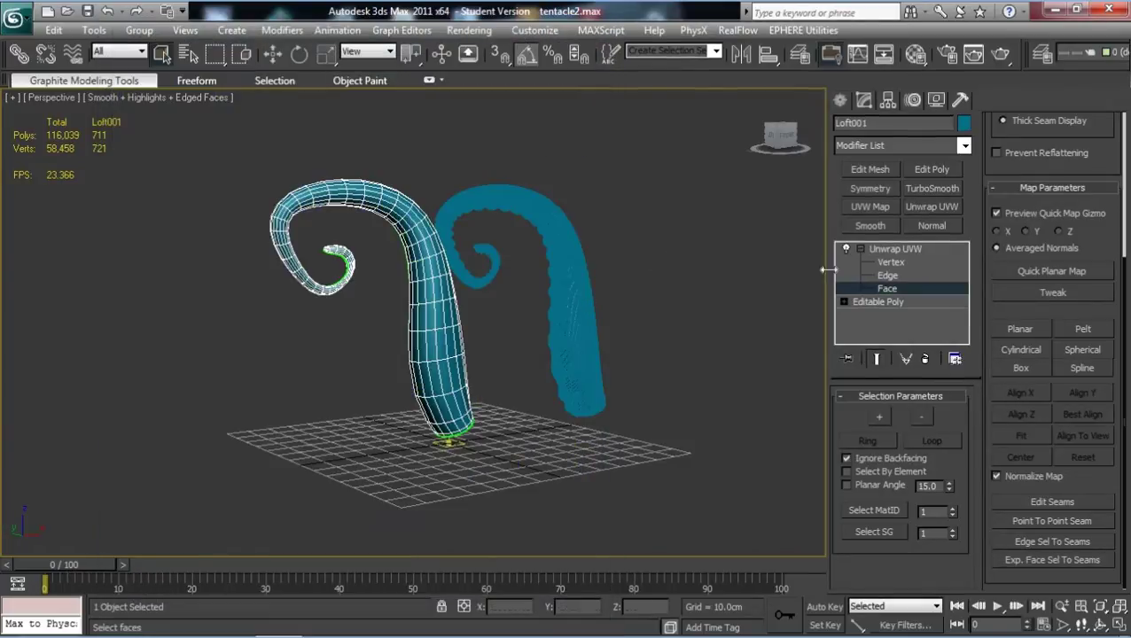
- Collapse Loft001's Unwrap UVW stack to an Editable Poly
{"action": "left_click", "coordinate": [891, 249]}
{"action": "right_click", "coordinate": [895, 249]}
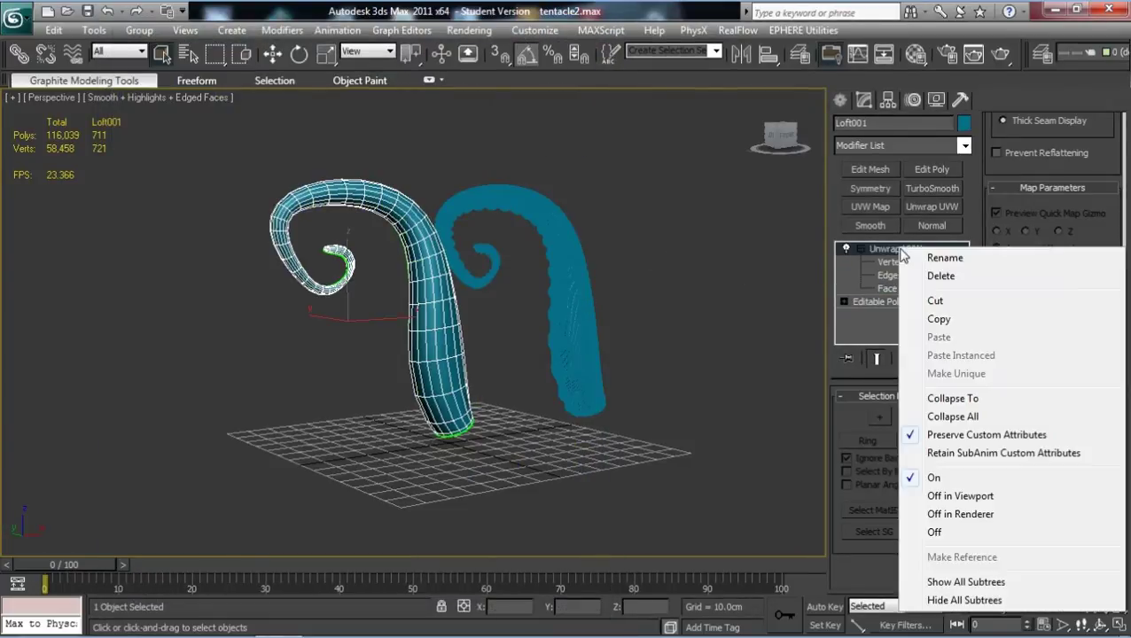
{"action": "left_click", "coordinate": [953, 416]}
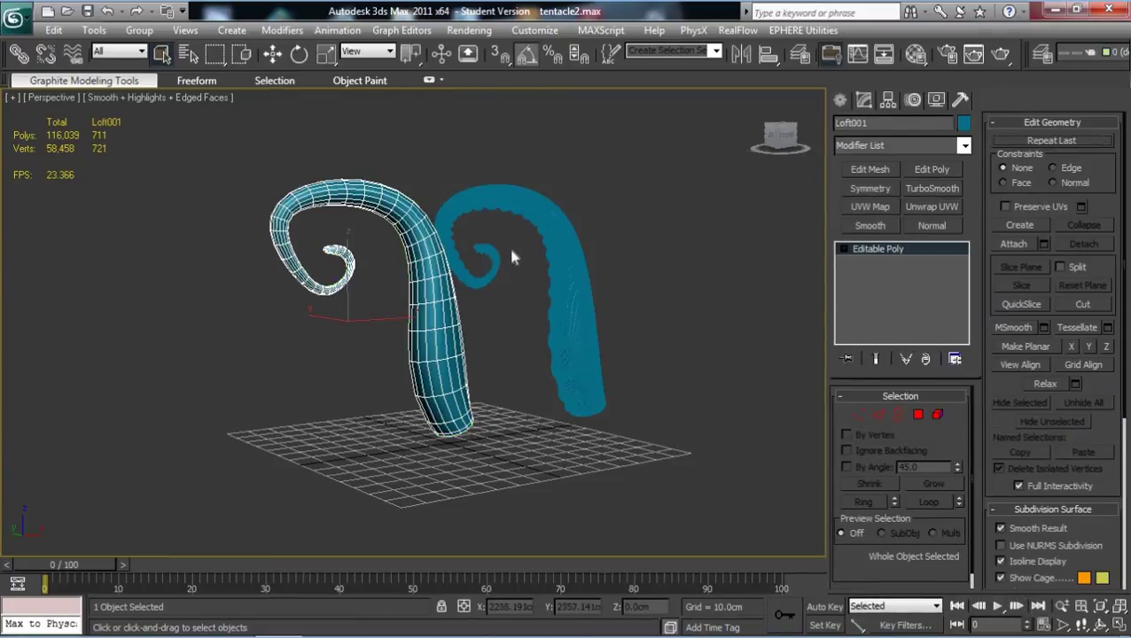
- Move the detailed tentacle Loft002 onto Loft001, then select Loft001
{"action": "middle_click_drag", "start_coordinate": [493, 238], "coordinate": [558, 265], "text": "alt"}
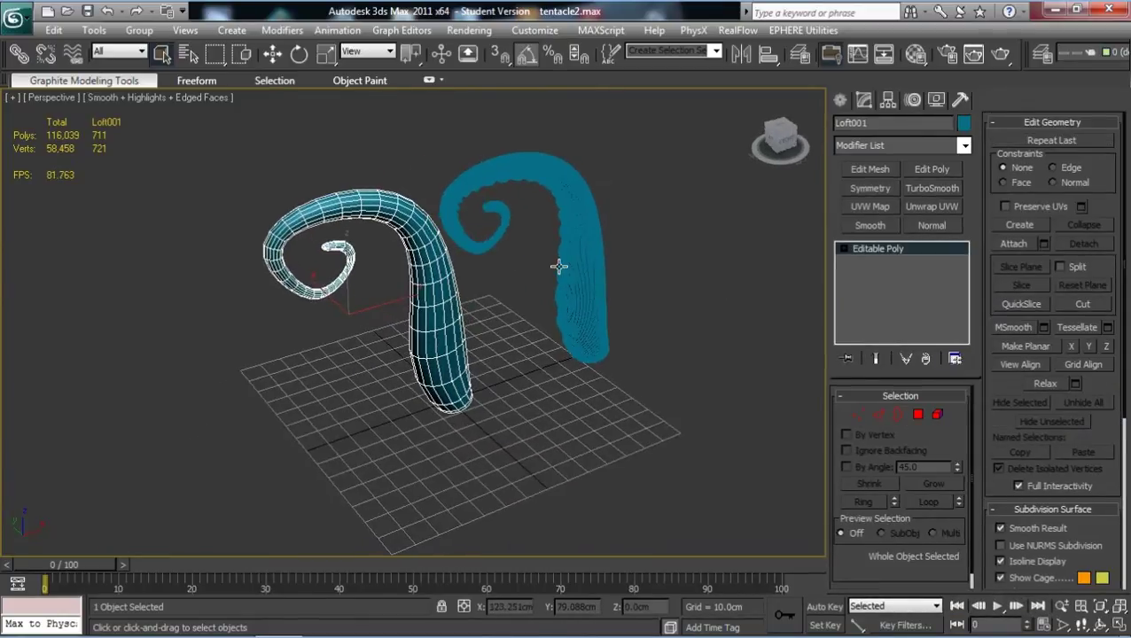
{"action": "left_click", "coordinate": [583, 261]}
{"action": "key", "text": "w"}
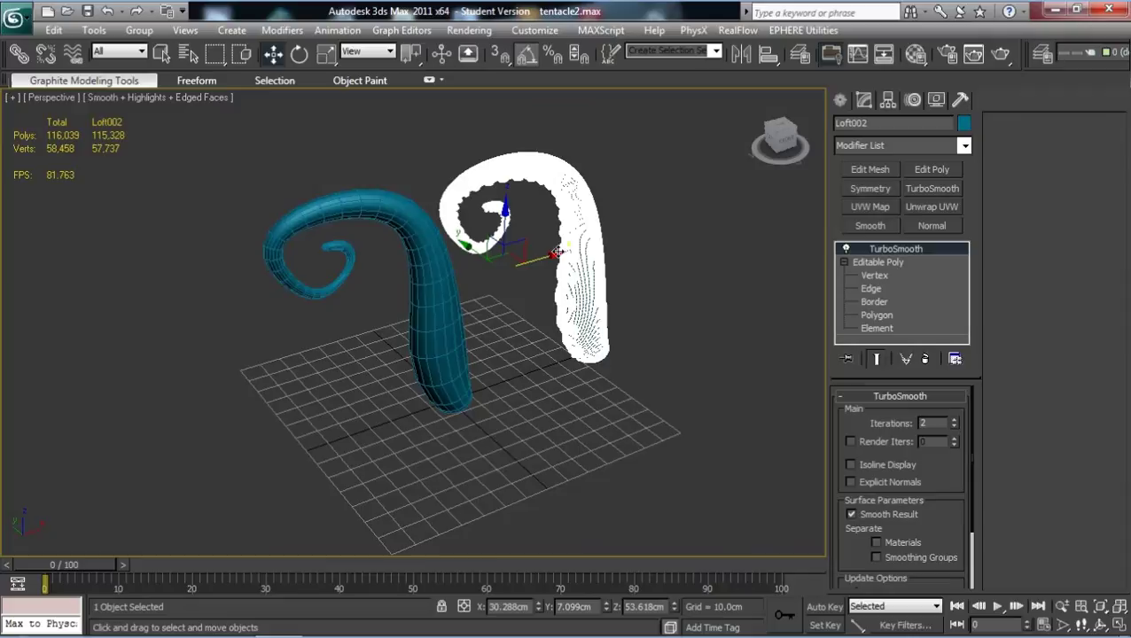
{"action": "left_click_drag", "start_coordinate": [556, 253], "coordinate": [404, 306]}
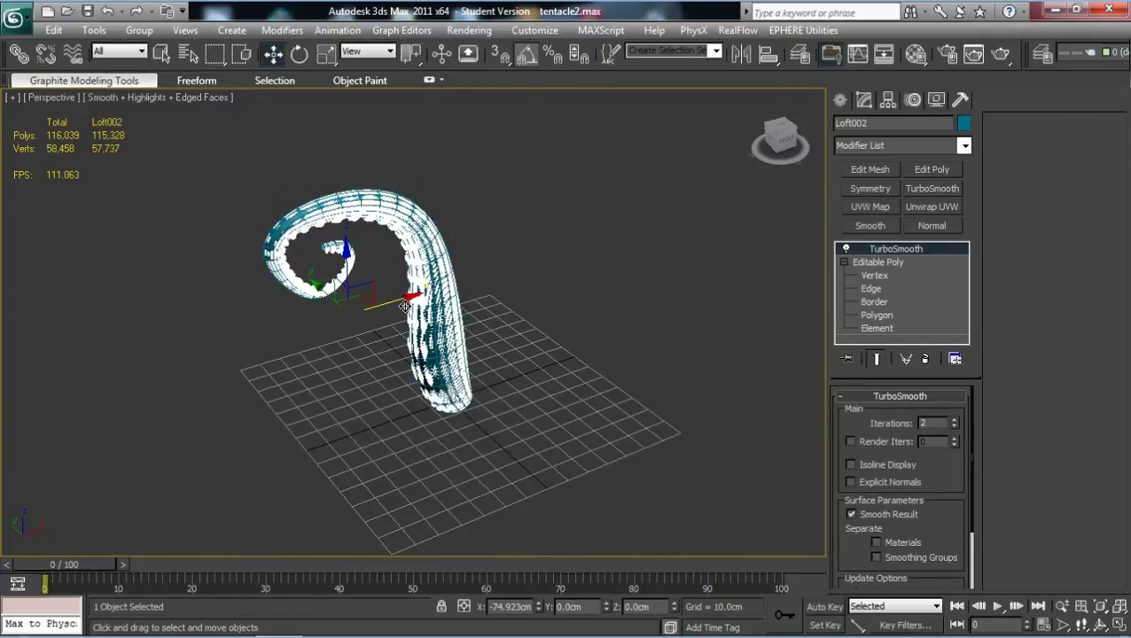
{"action": "scroll", "coordinate": [404, 306], "scroll_direction": "up", "scroll_amount": 5}
{"action": "scroll", "coordinate": [381, 282], "scroll_direction": "down", "scroll_amount": 3}
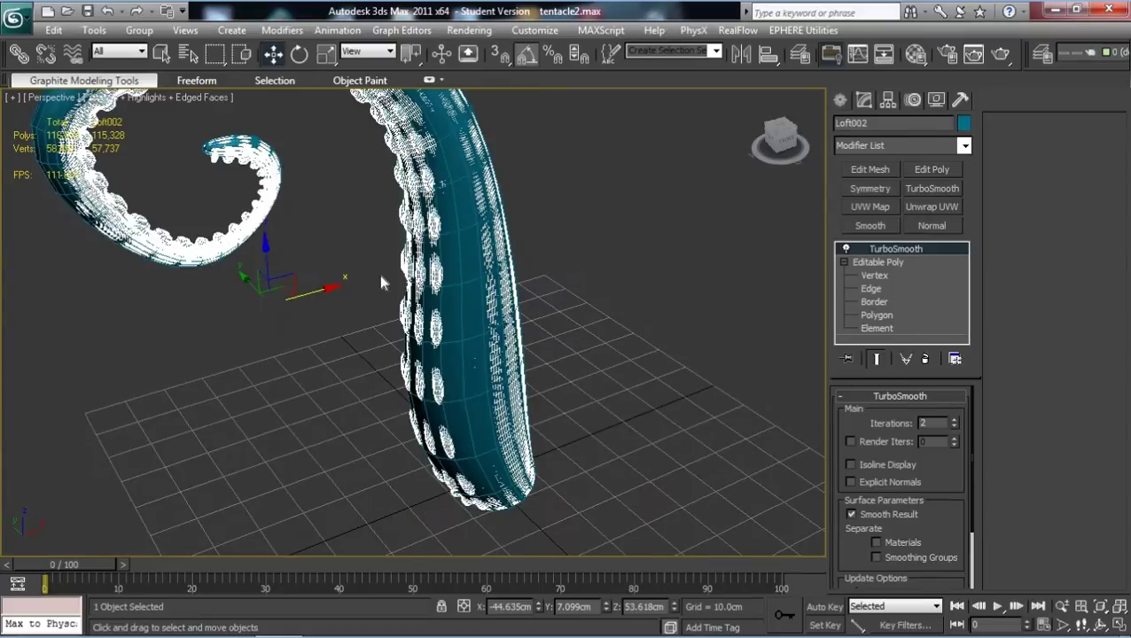
{"action": "scroll", "coordinate": [351, 249], "scroll_direction": "up", "scroll_amount": 4}
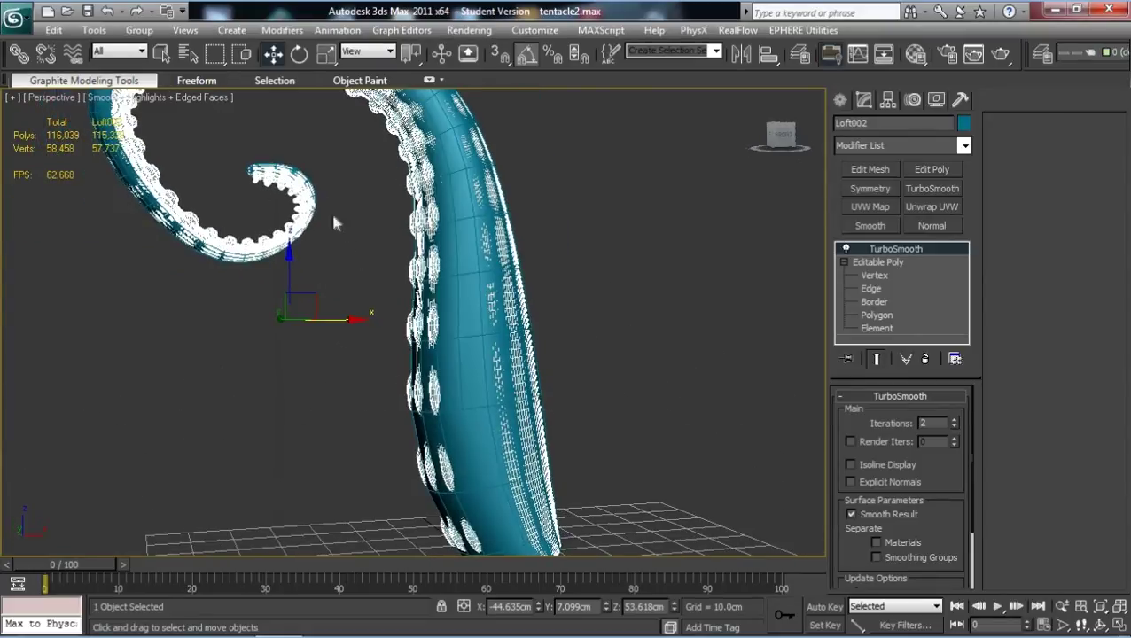
{"action": "middle_click_drag", "start_coordinate": [334, 220], "coordinate": [404, 328]}
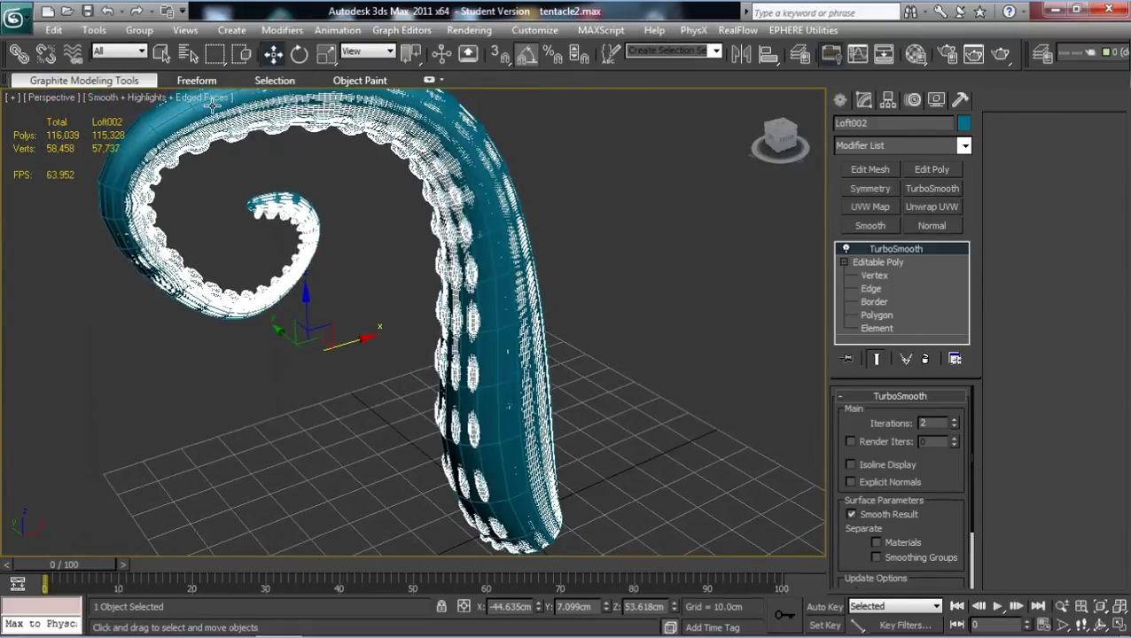
{"action": "left_click", "coordinate": [499, 439]}
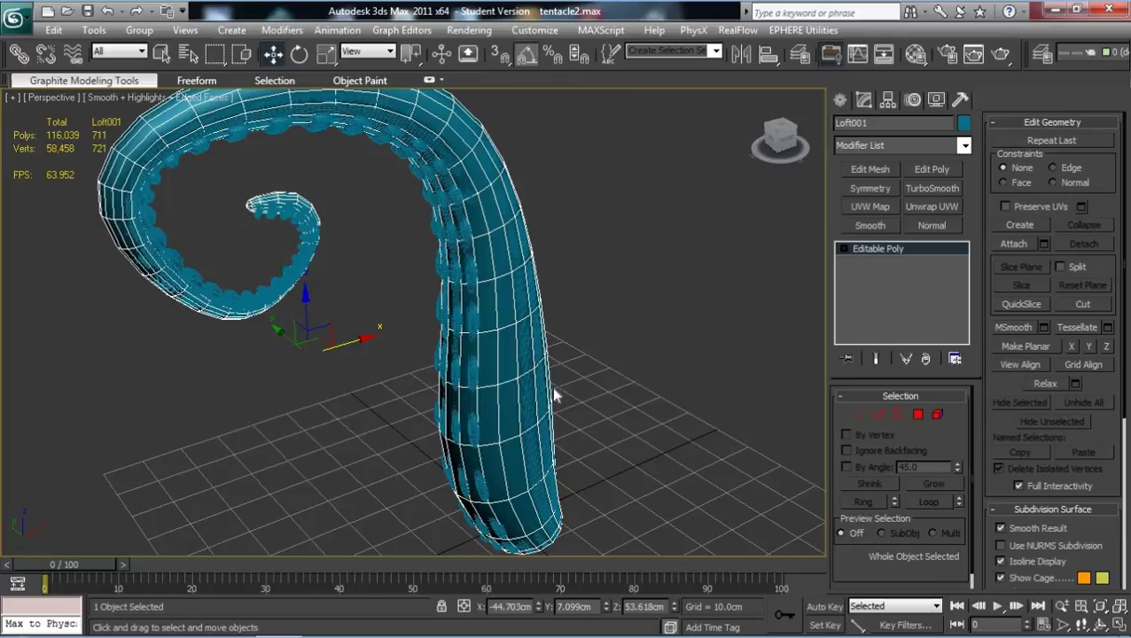
- Open Render To Texture for Loft001 with the 0 shortcut and move the dialog left
{"action": "key", "text": "q"}
{"action": "key", "text": "0"}
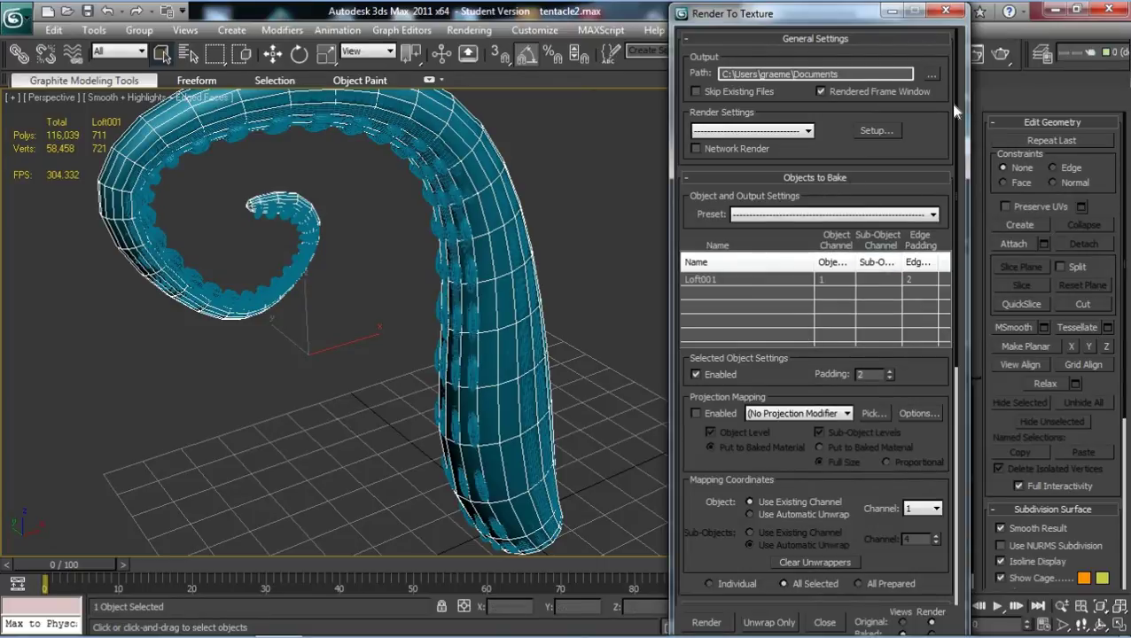
{"action": "scroll", "coordinate": [870, 118], "scroll_direction": "down", "scroll_amount": 1}
{"action": "scroll", "coordinate": [870, 117], "scroll_direction": "up", "scroll_amount": 1}
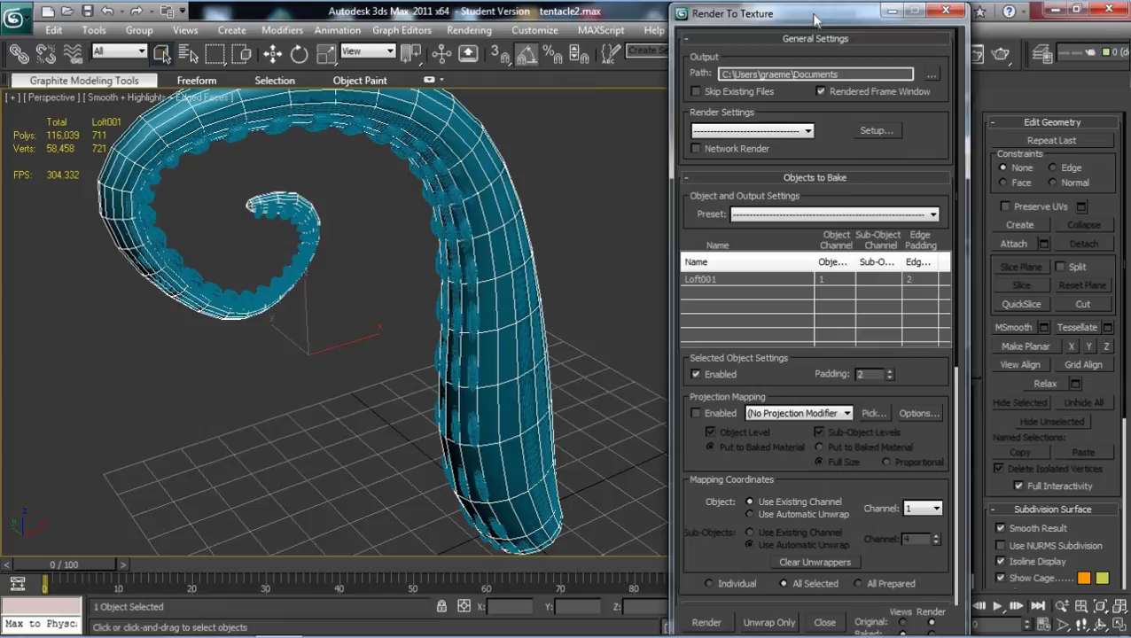
{"action": "left_click_drag", "start_coordinate": [813, 16], "coordinate": [698, 30]}
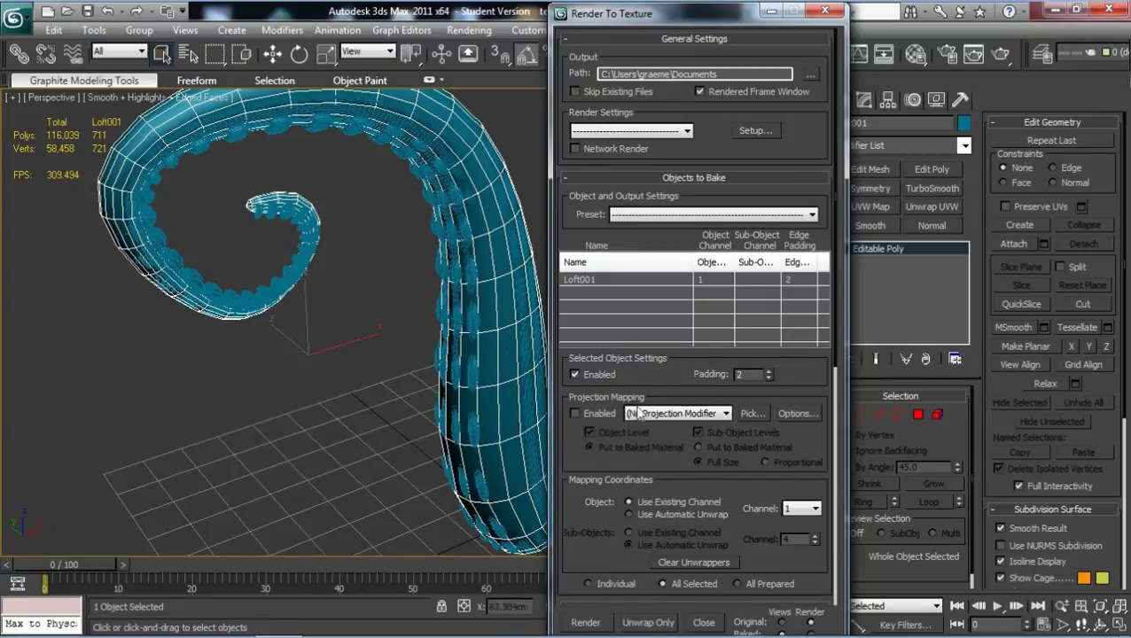
{"action": "left_click", "coordinate": [575, 414]}
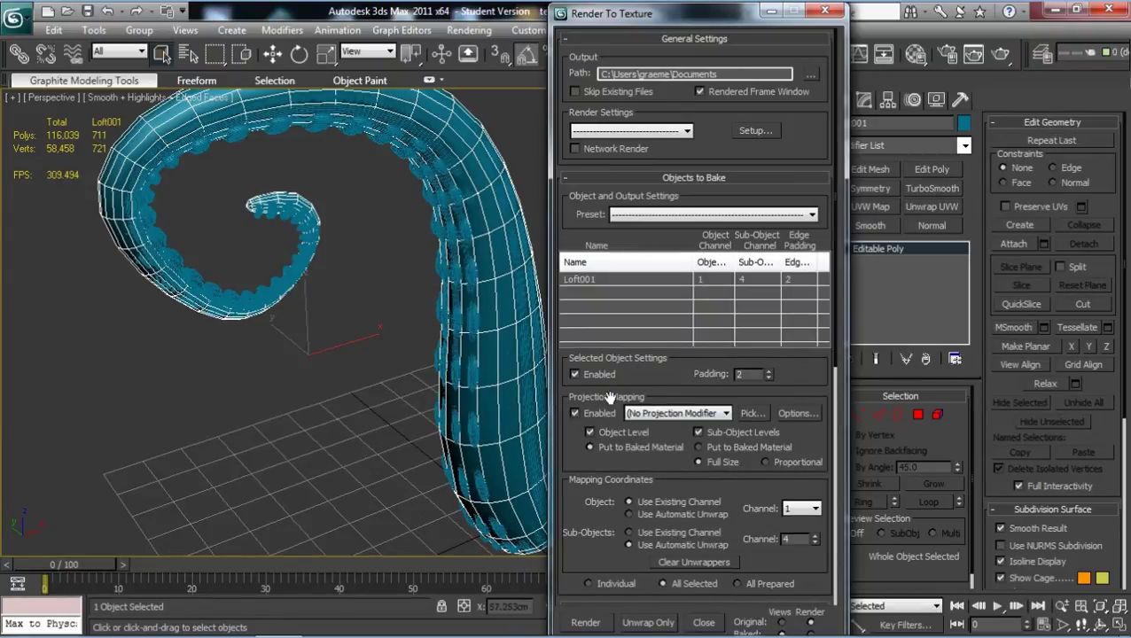
{"action": "left_click", "coordinate": [753, 414]}
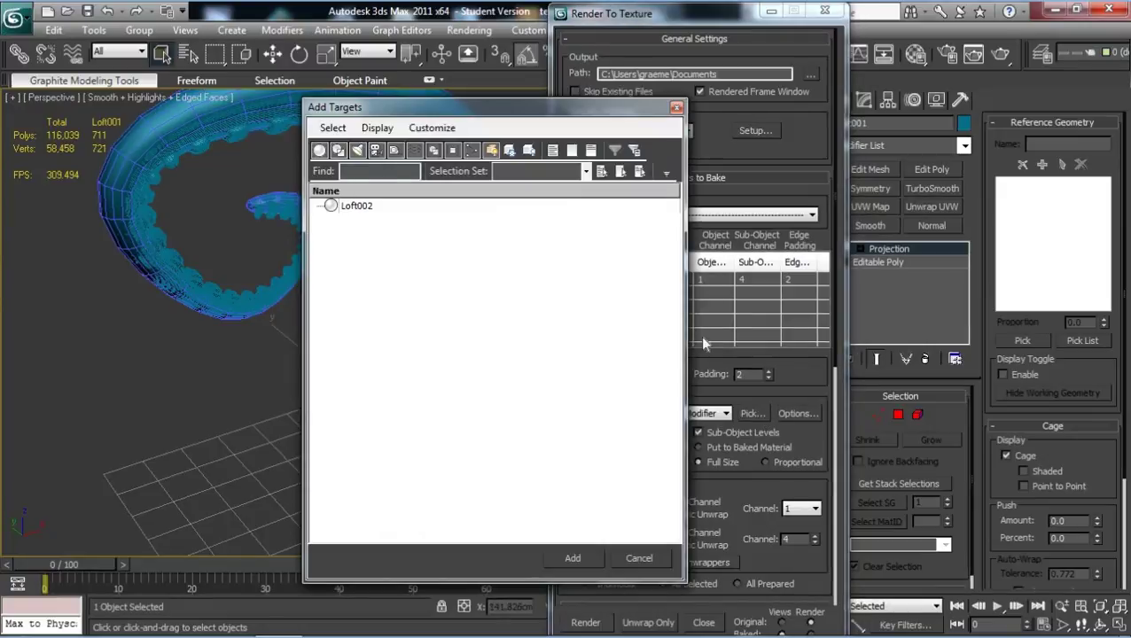
{"action": "left_click", "coordinate": [355, 206]}
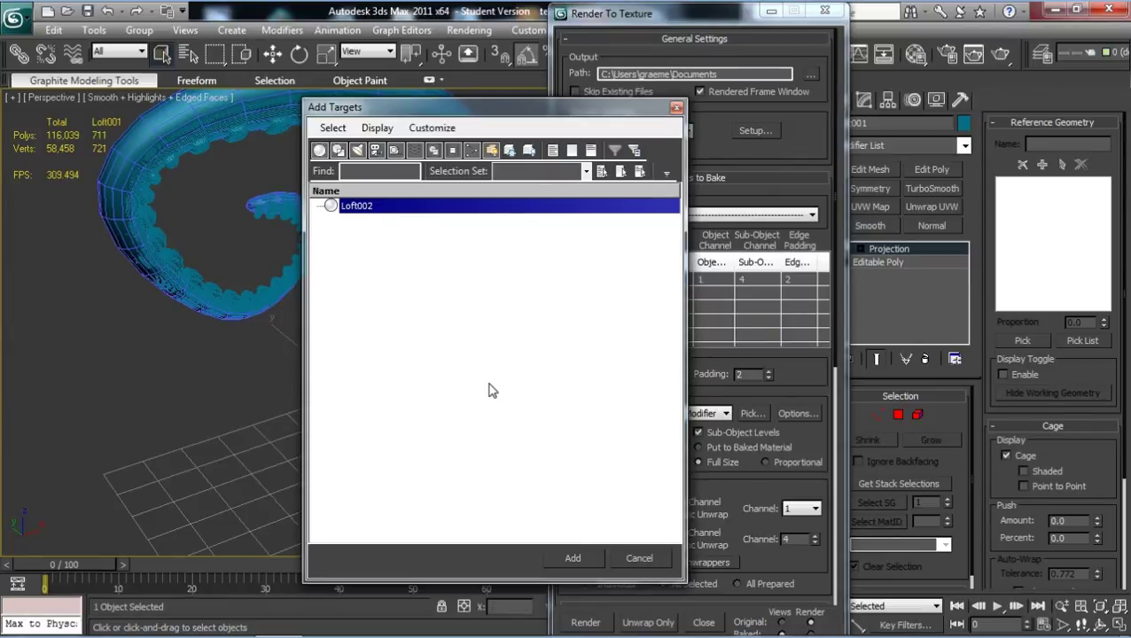
{"action": "left_click", "coordinate": [572, 559]}
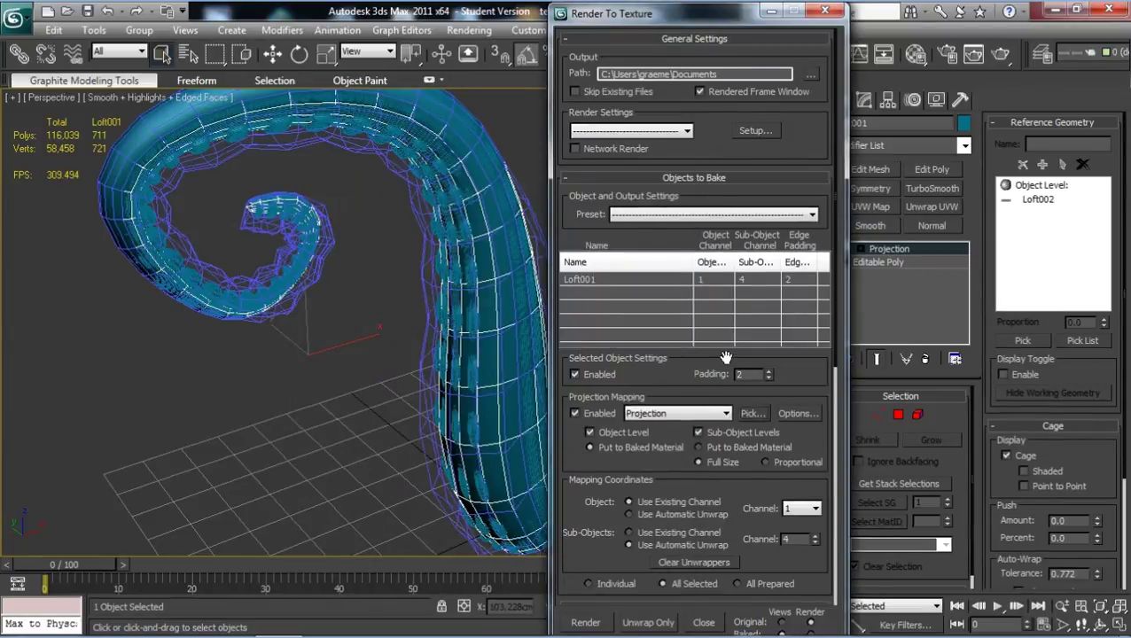
{"action": "middle_click_drag", "start_coordinate": [365, 285], "coordinate": [390, 372], "text": "alt"}
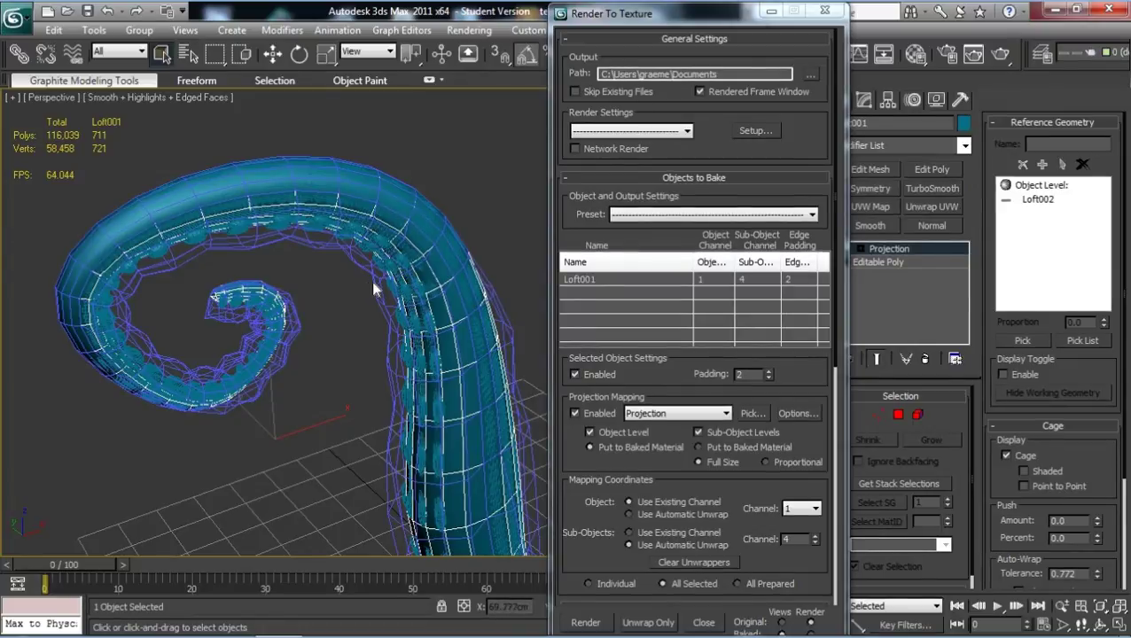
{"action": "middle_click_drag", "start_coordinate": [352, 300], "coordinate": [328, 277], "text": "alt"}
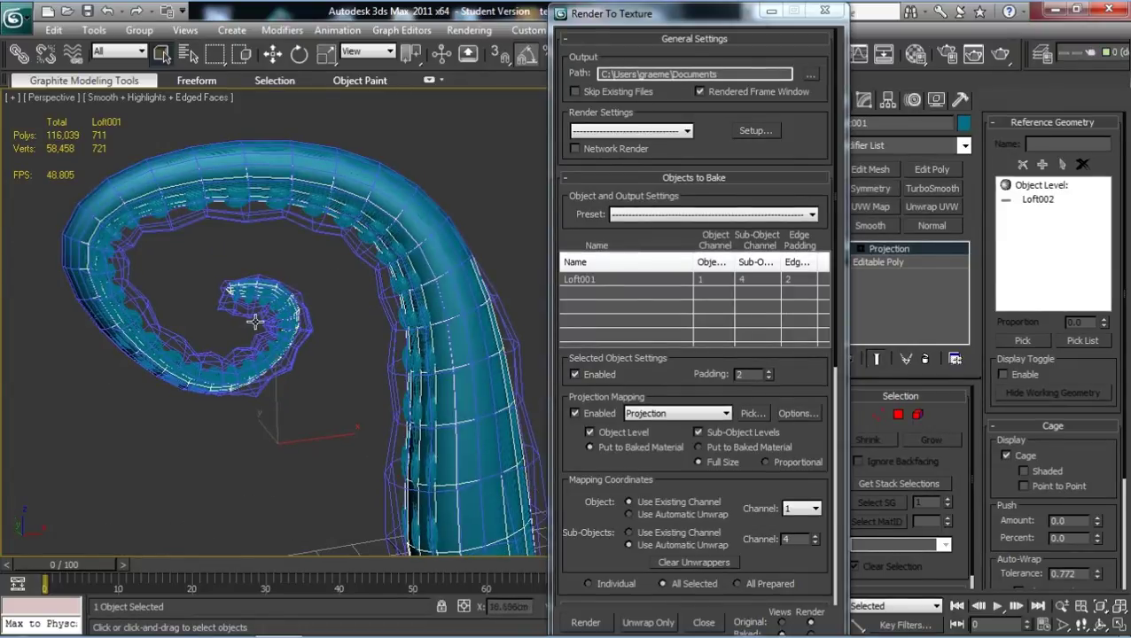
{"action": "middle_click_drag", "start_coordinate": [346, 279], "coordinate": [395, 306], "text": "alt"}
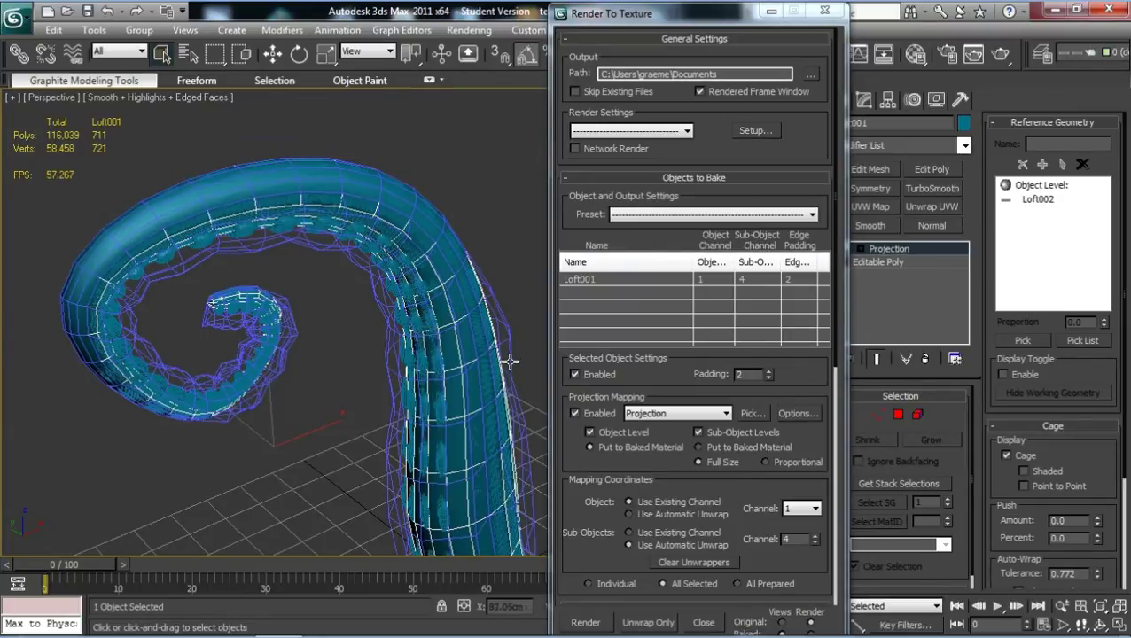
{"action": "middle_click_drag", "start_coordinate": [328, 306], "coordinate": [295, 280], "text": "alt"}
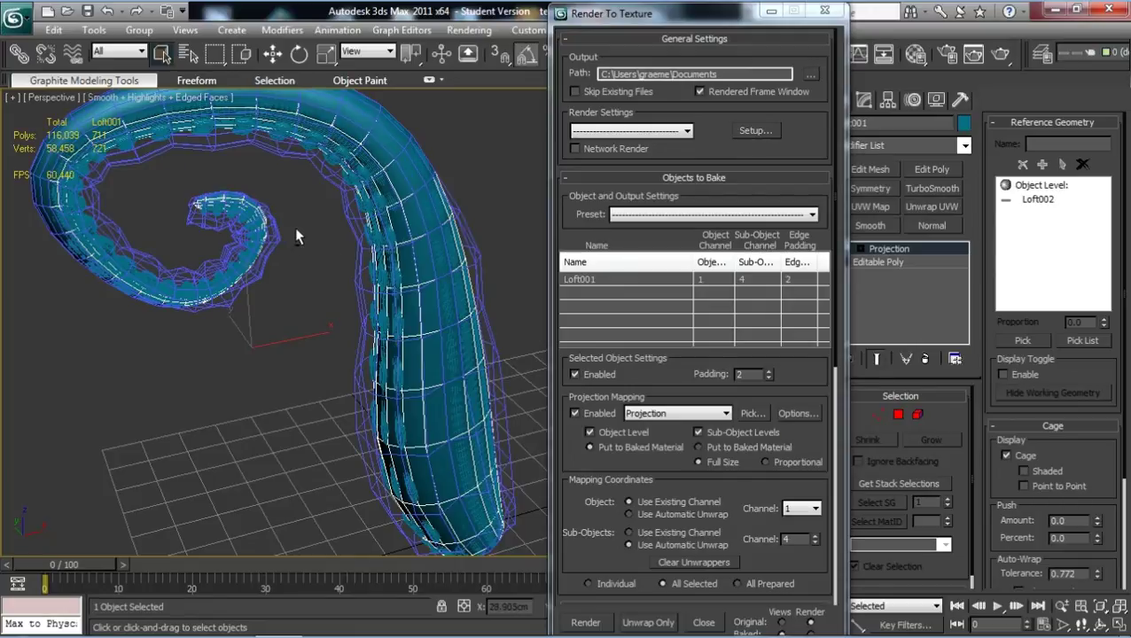
{"action": "middle_click_drag", "start_coordinate": [294, 235], "coordinate": [312, 266], "text": "alt"}
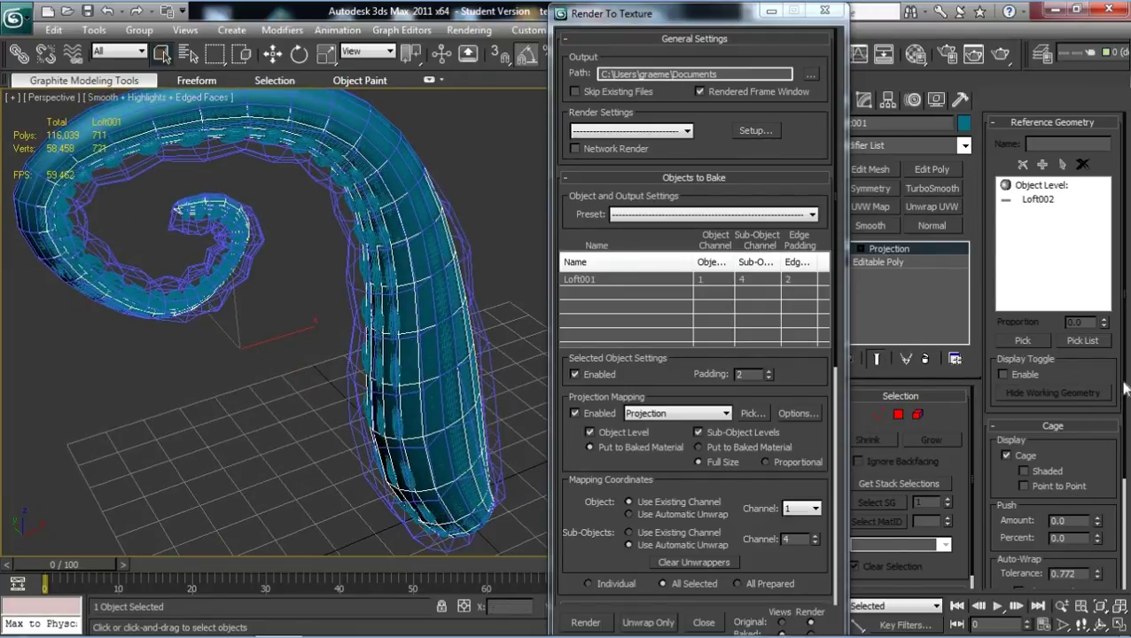
{"action": "scroll", "coordinate": [1124, 388], "scroll_direction": "down", "scroll_amount": 3}
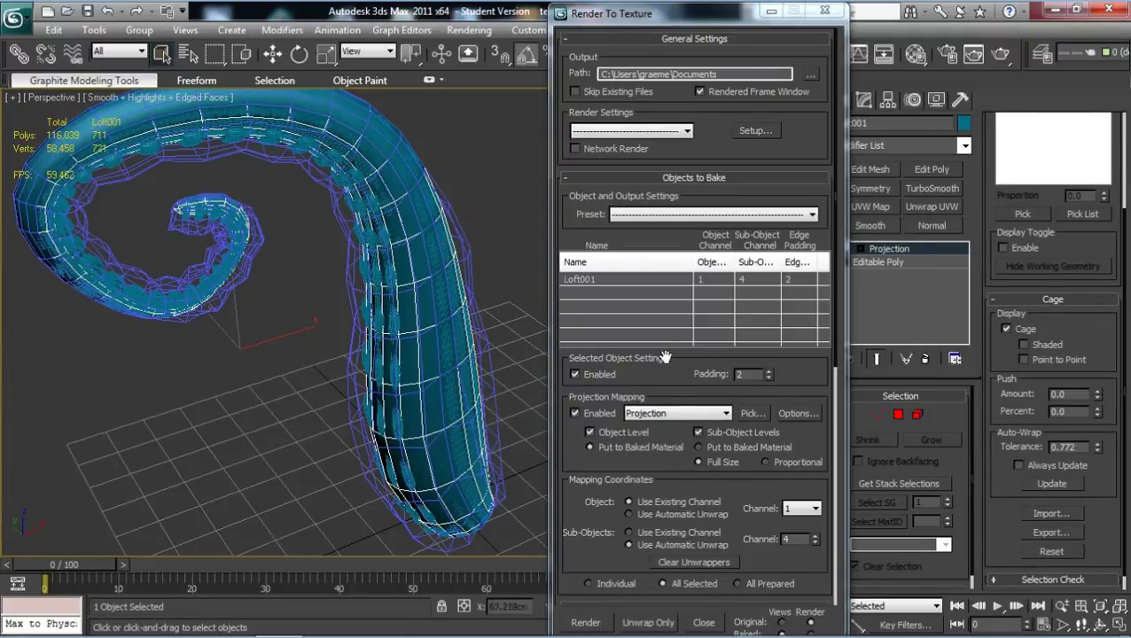
- Reset Loft001's projection cage, test a larger push amount, then return it to 0.0
{"action": "left_click", "coordinate": [1055, 551]}
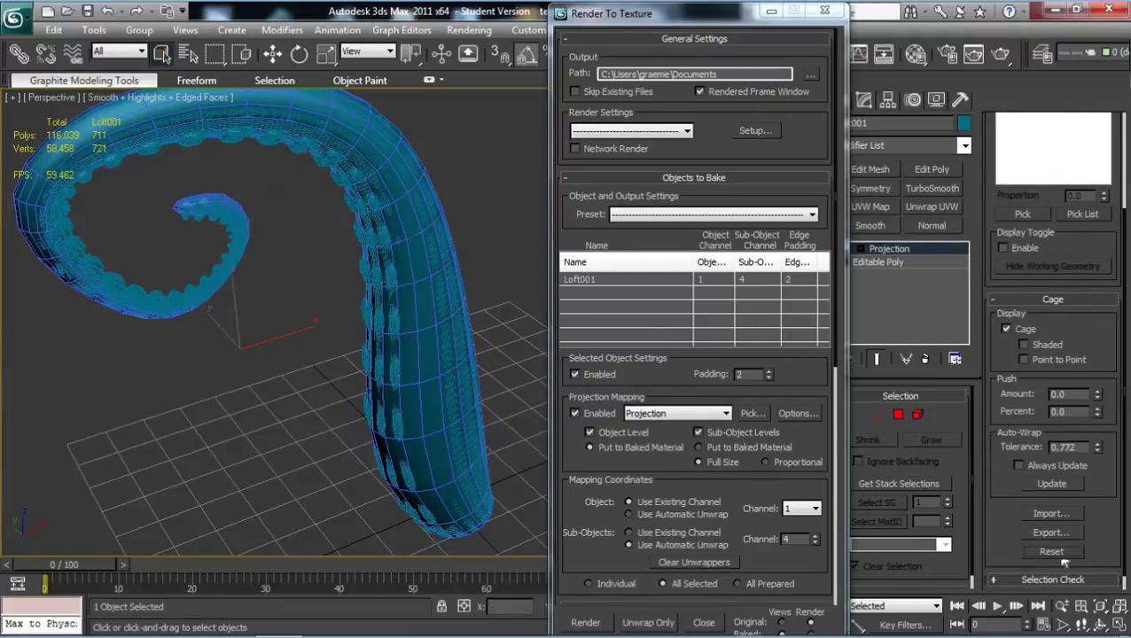
{"action": "left_click", "coordinate": [1002, 301]}
{"action": "left_click", "coordinate": [1000, 428]}
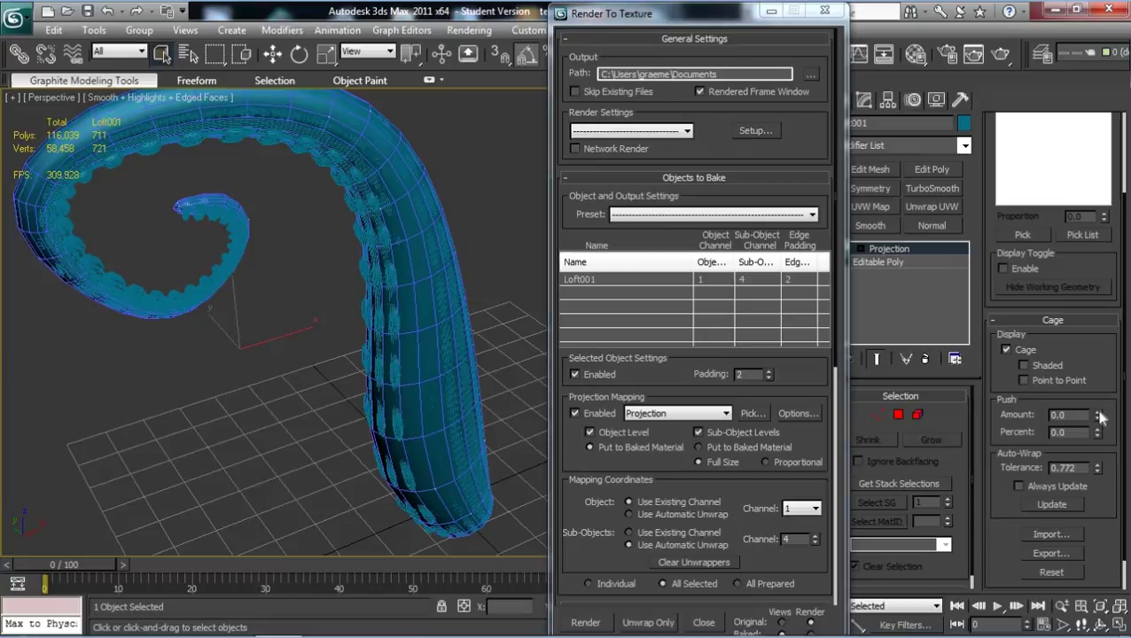
{"action": "left_click_drag", "start_coordinate": [1099, 417], "coordinate": [1094, 237]}
{"action": "right_click", "coordinate": [1094, 240]}
{"action": "middle_click_drag", "start_coordinate": [362, 308], "coordinate": [435, 288], "text": "alt"}
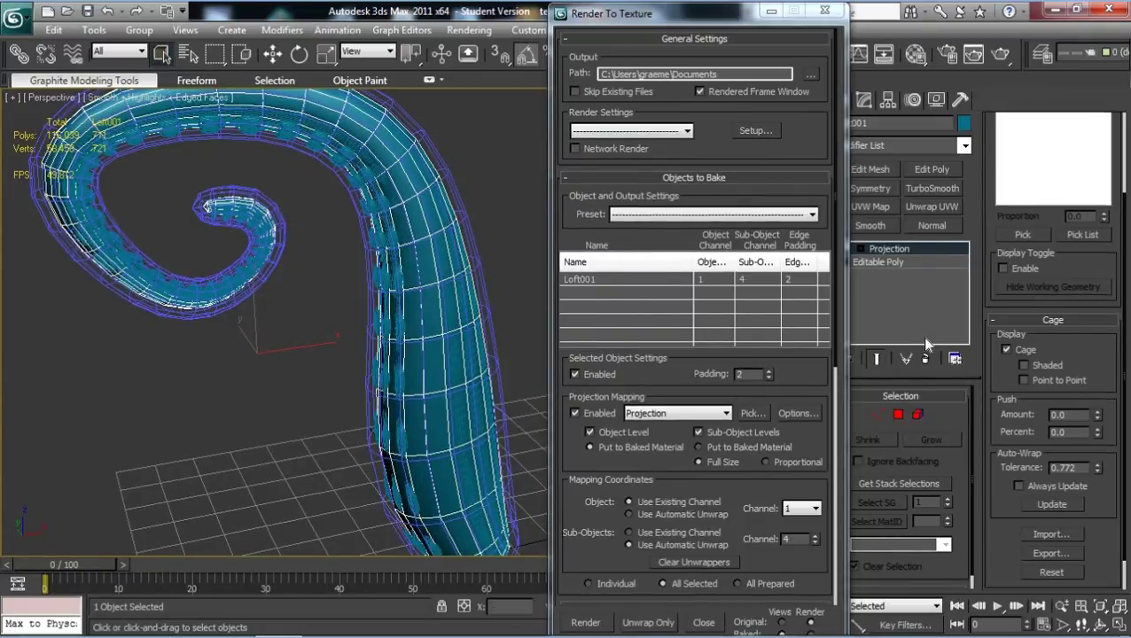
{"action": "left_click", "coordinate": [1082, 326]}
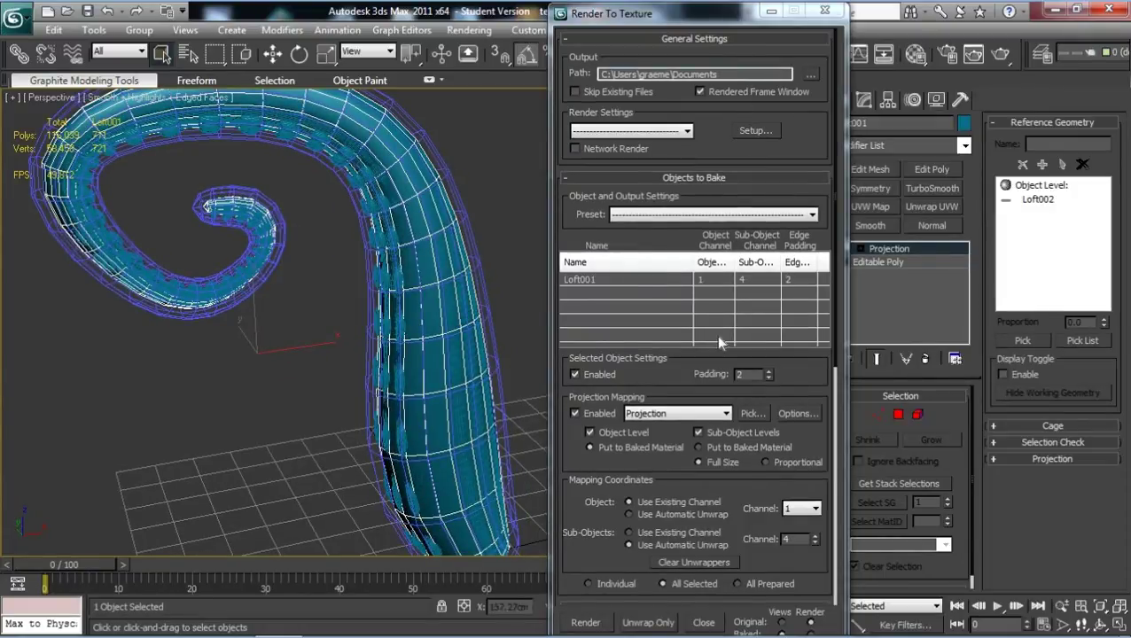
- Scroll the Render To Texture settings down to the Output rollout
{"action": "left_click_drag", "start_coordinate": [835, 338], "coordinate": [833, 444]}
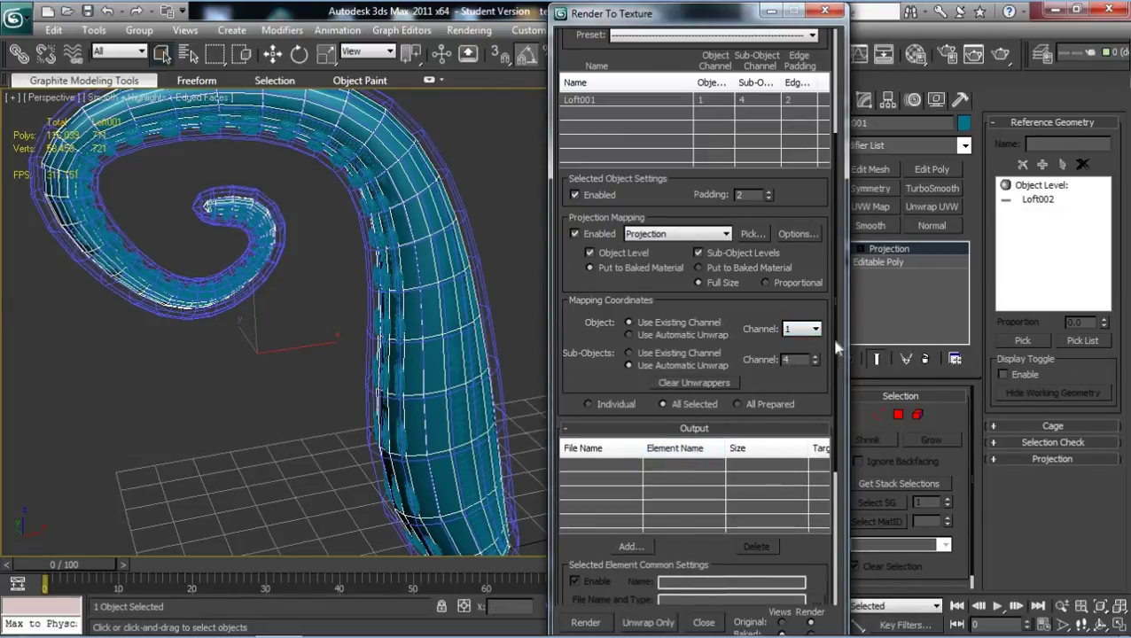
{"action": "scroll", "coordinate": [824, 399], "scroll_direction": "down", "scroll_amount": 5}
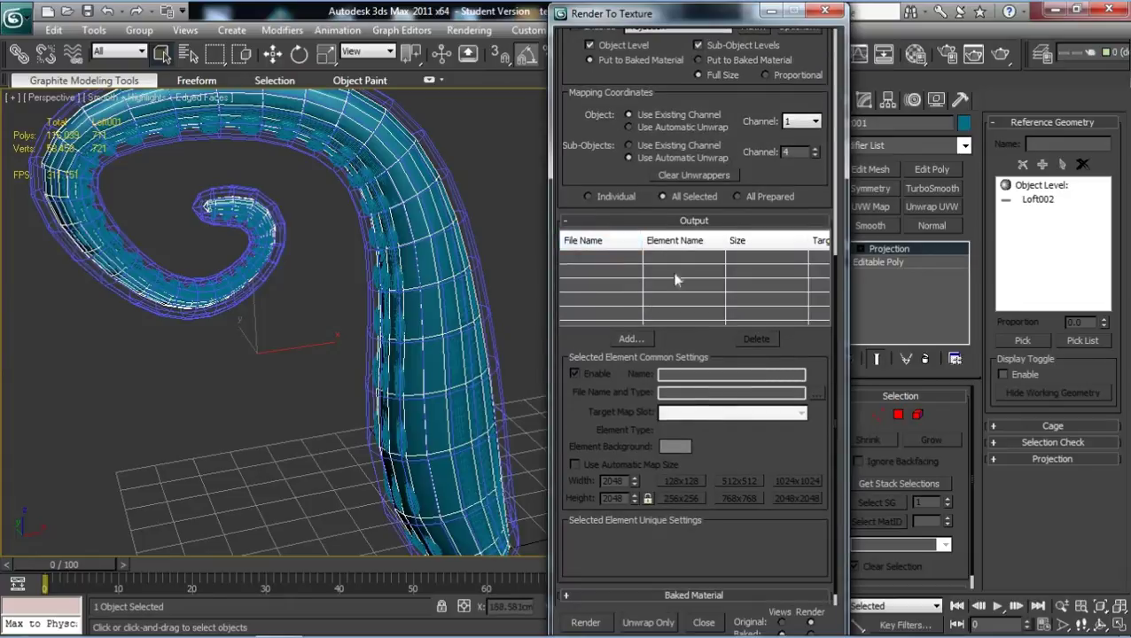
- Add a NormalsMap element to Loft001's bake output list
{"action": "left_click", "coordinate": [642, 340]}
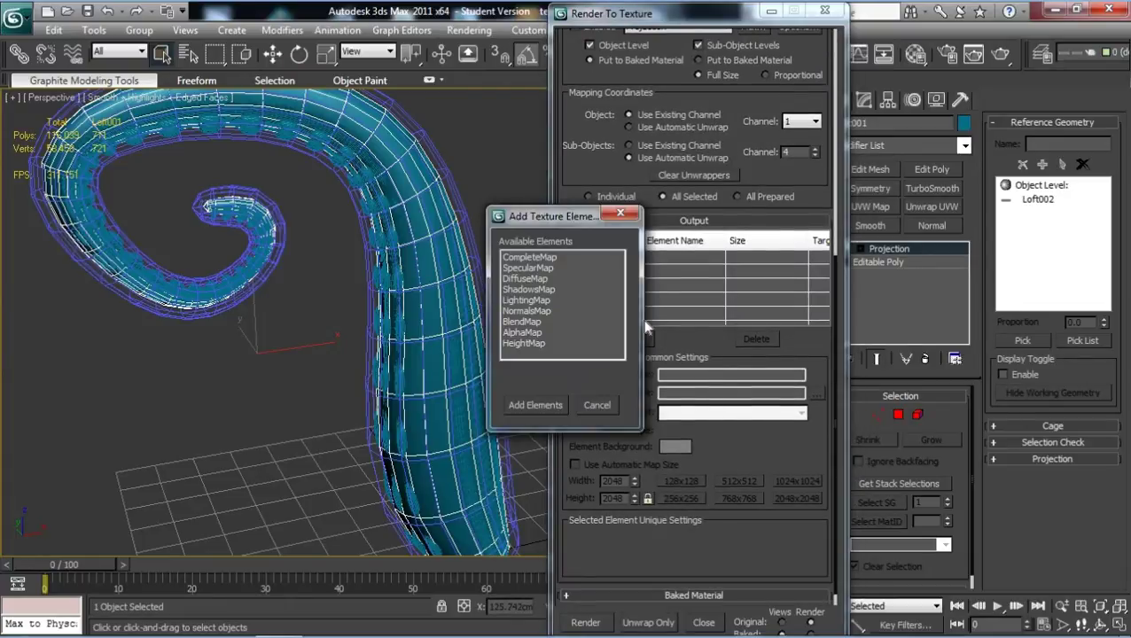
{"action": "left_click_drag", "start_coordinate": [564, 223], "coordinate": [567, 149]}
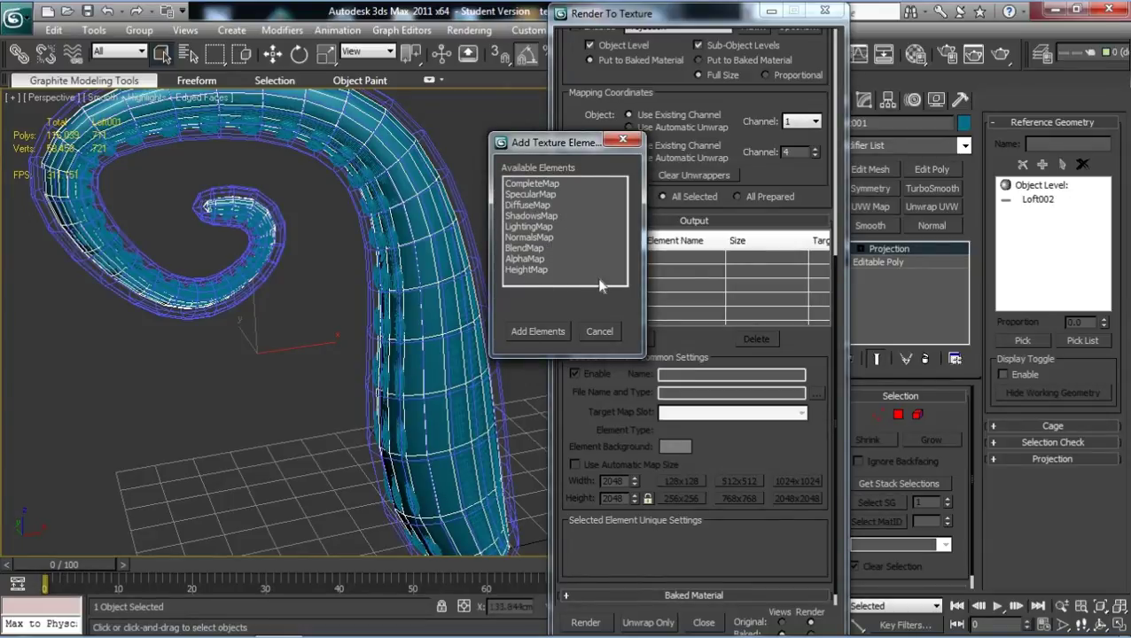
{"action": "left_click", "coordinate": [537, 226]}
{"action": "left_click", "coordinate": [554, 238]}
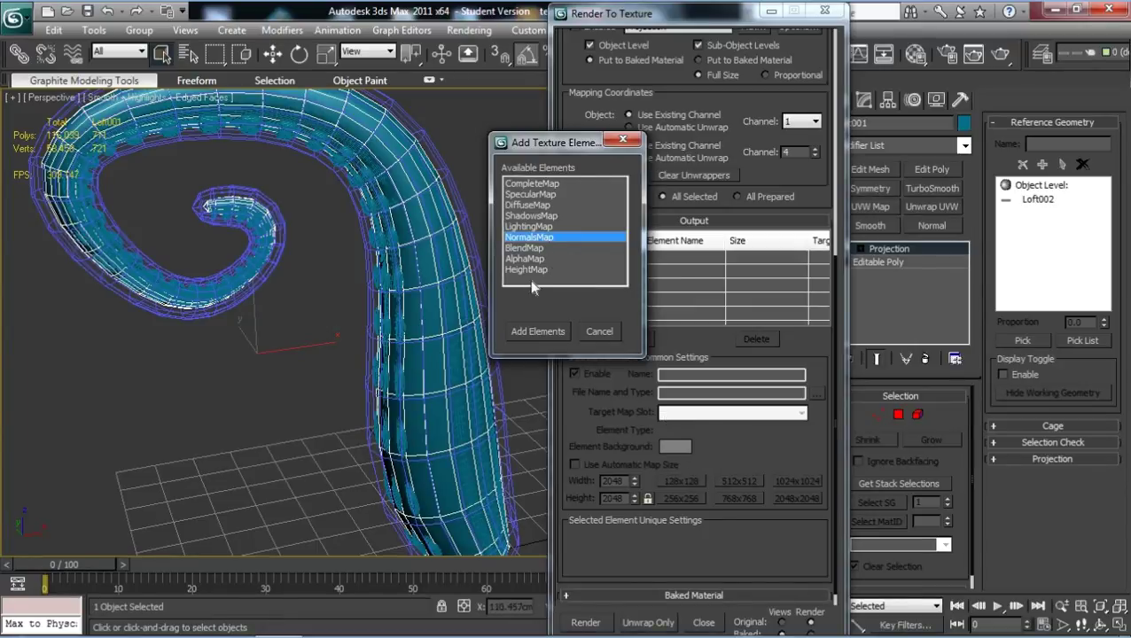
{"action": "left_click", "coordinate": [540, 333]}
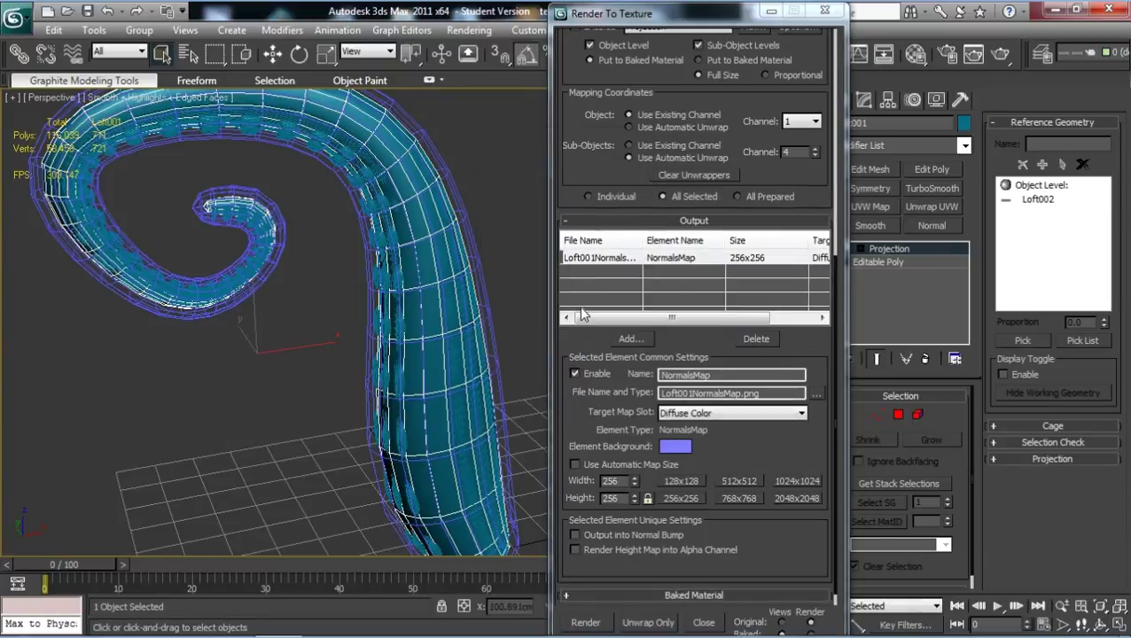
- Set the NormalsMap output size to 2048x2048 and bring up its File Name and Type chooser
{"action": "scroll", "coordinate": [838, 213], "scroll_direction": "up", "scroll_amount": 5}
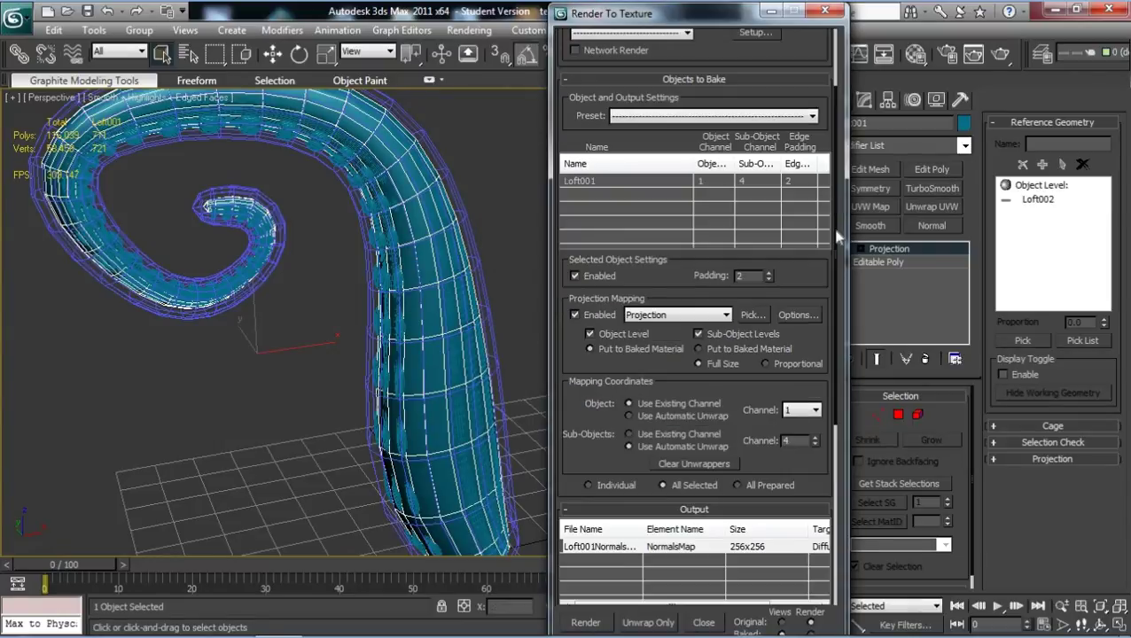
{"action": "scroll", "coordinate": [838, 235], "scroll_direction": "down", "scroll_amount": 5}
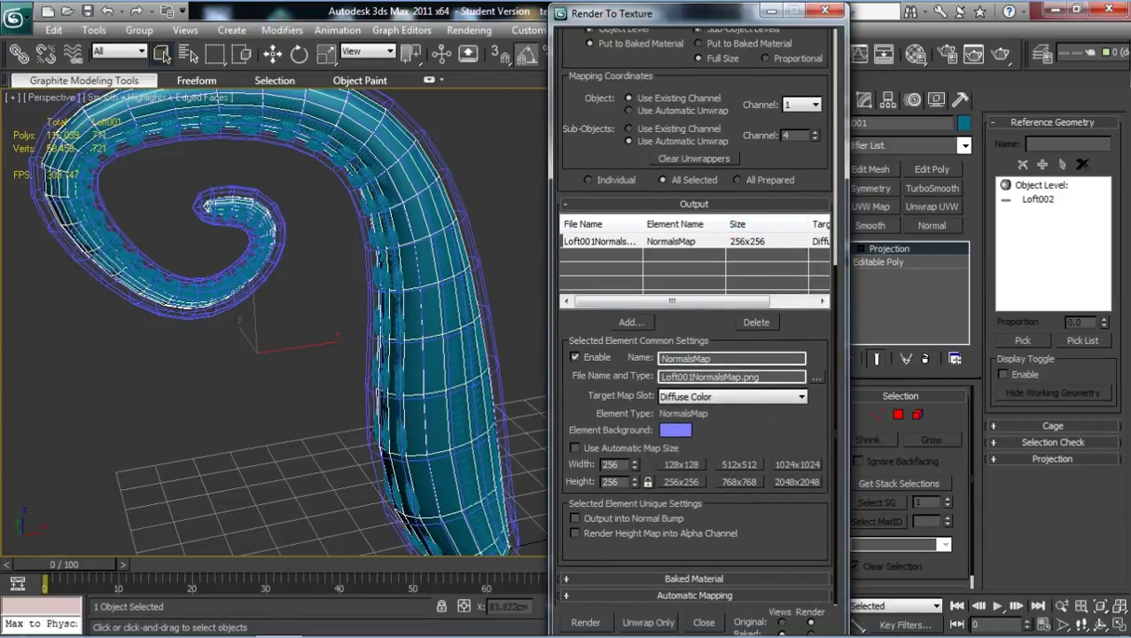
{"action": "left_click", "coordinate": [798, 484]}
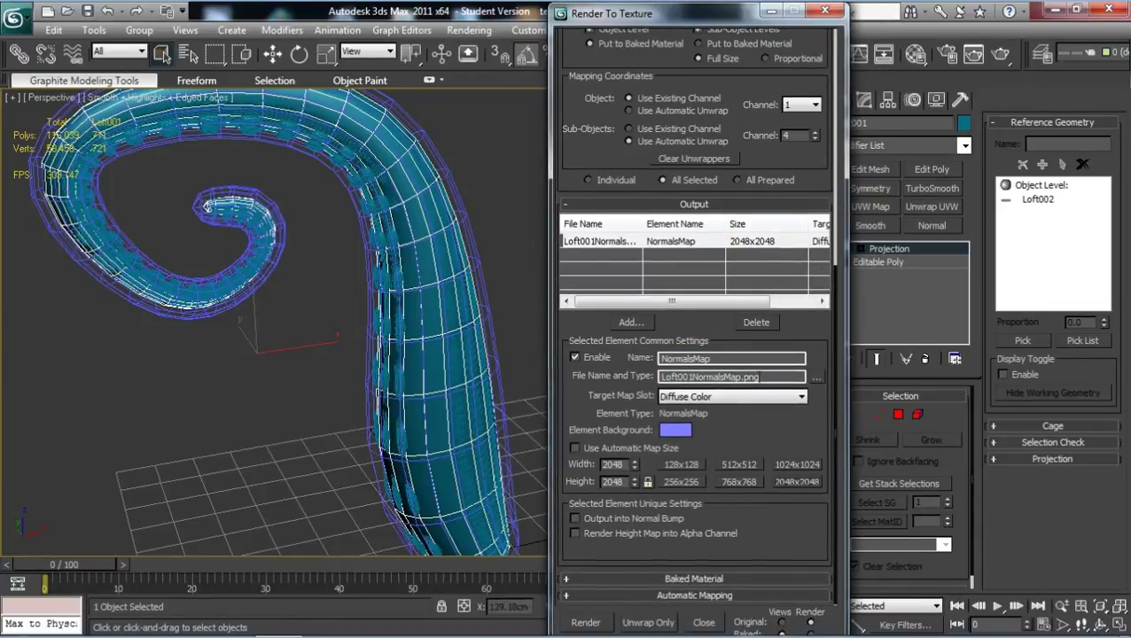
{"action": "left_click", "coordinate": [820, 378]}
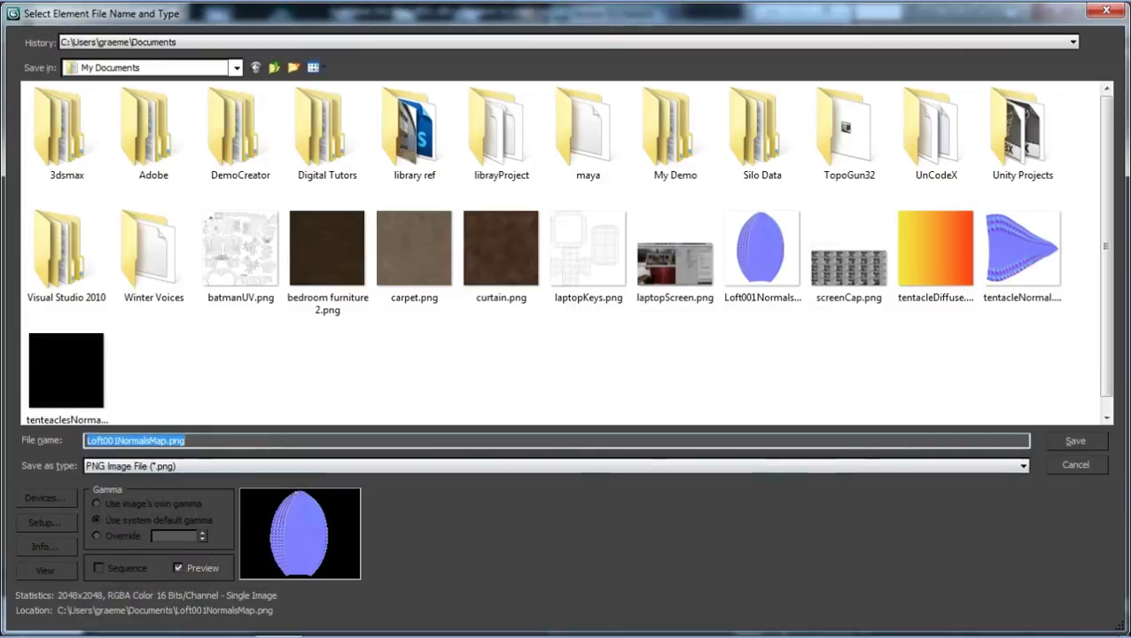
- Save the normals map as PNG file tentaclesNormals.png, accepting the default PNG settings
{"action": "left_click", "coordinate": [254, 466]}
{"action": "left_click", "coordinate": [262, 468]}
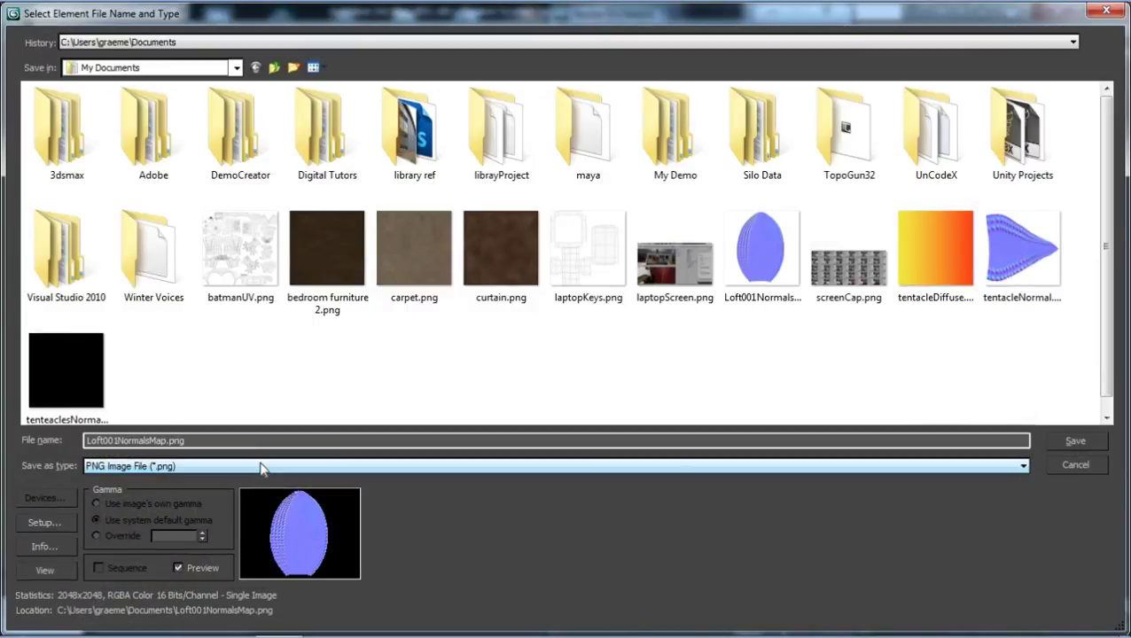
{"action": "left_click", "coordinate": [260, 467]}
{"action": "left_click", "coordinate": [201, 365]}
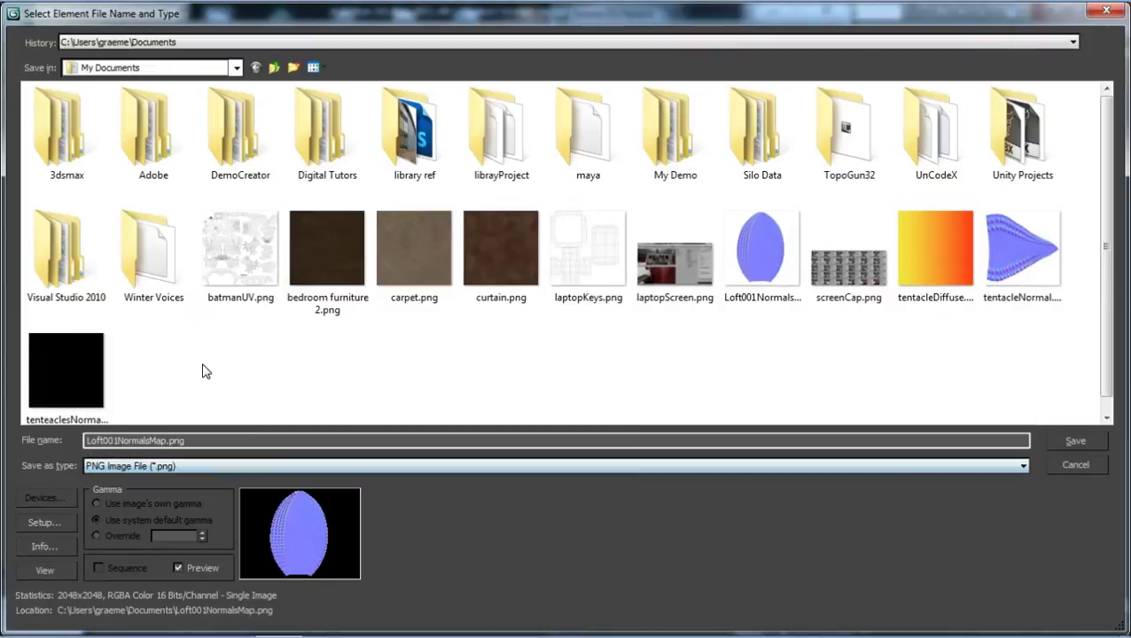
{"action": "left_click_drag", "start_coordinate": [233, 440], "coordinate": [53, 443]}
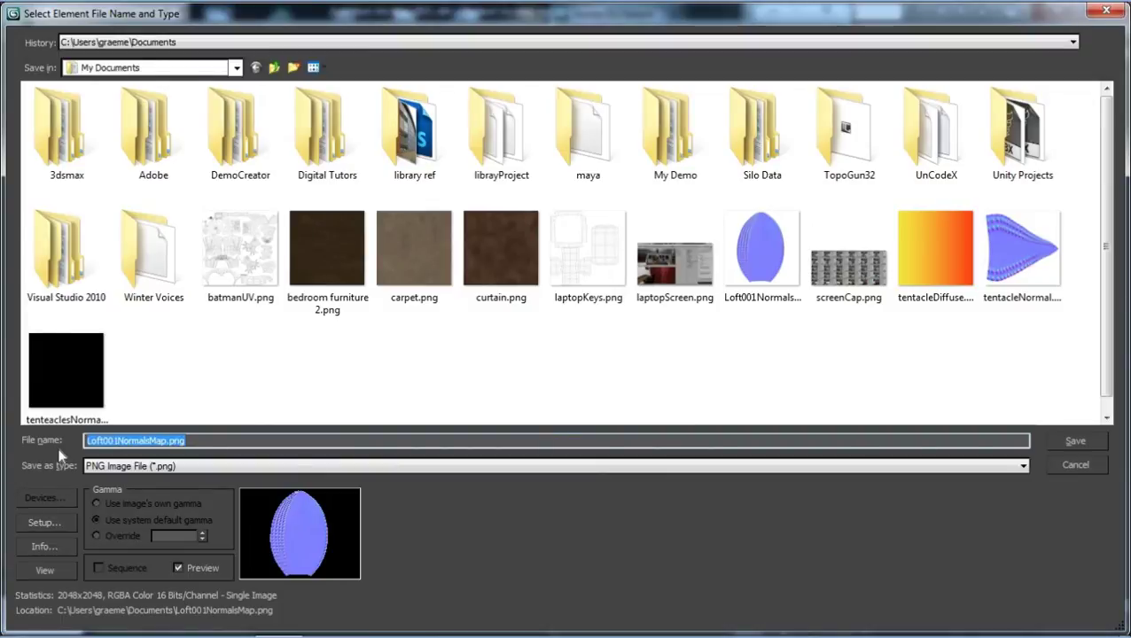
{"action": "type", "text": "tentc"}
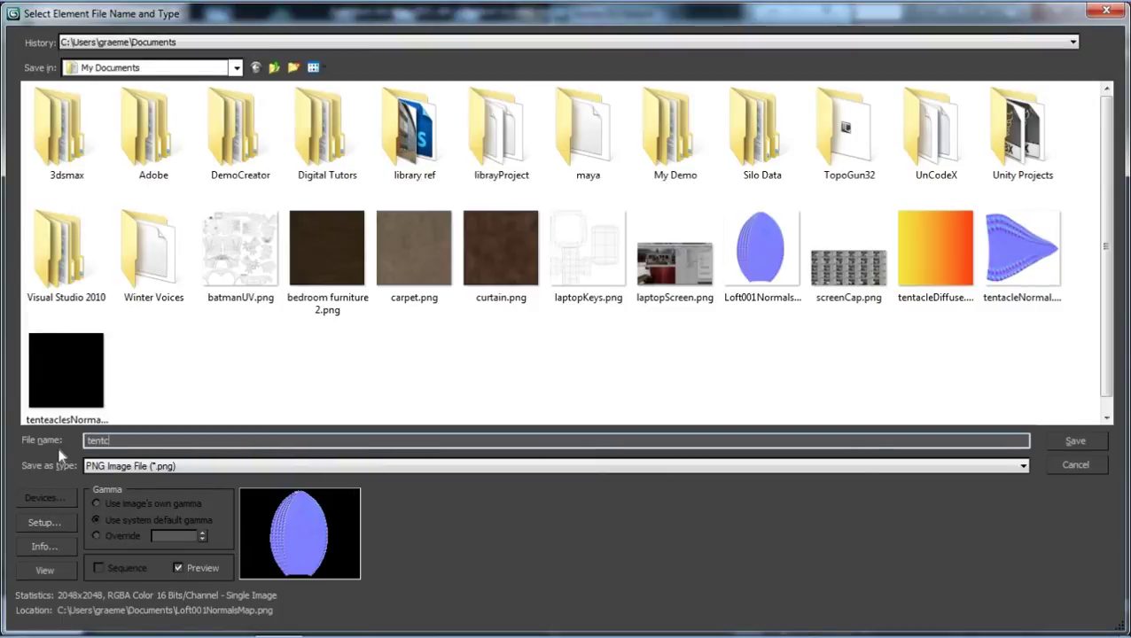
{"action": "key", "text": "BackSpace"}
{"action": "type", "text": "acles"}
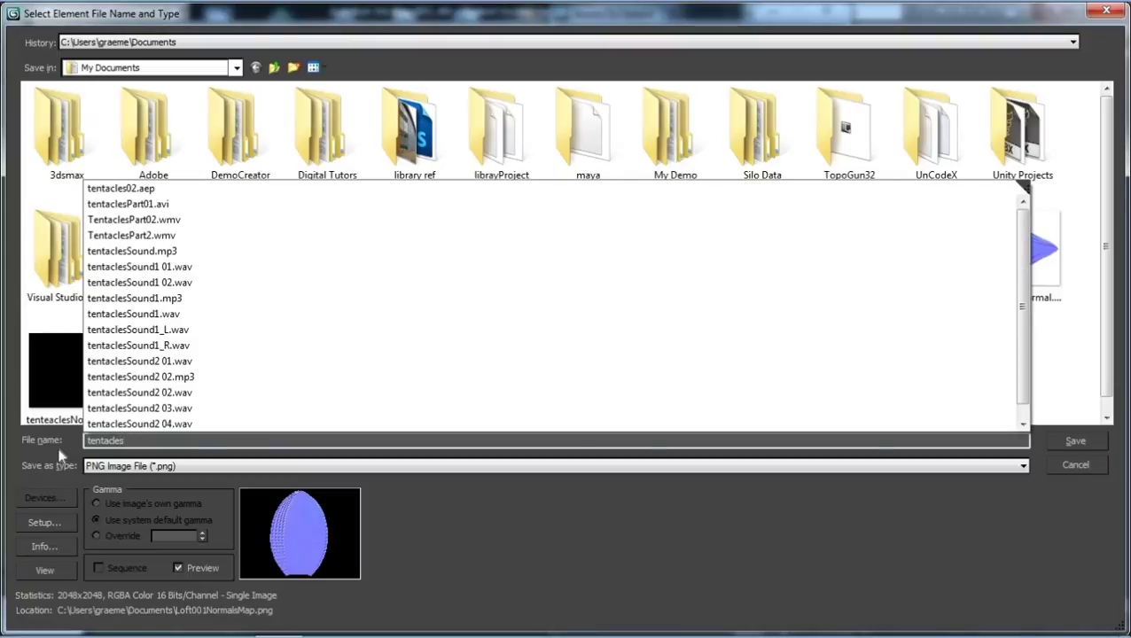
{"action": "type", "text": "Normals"}
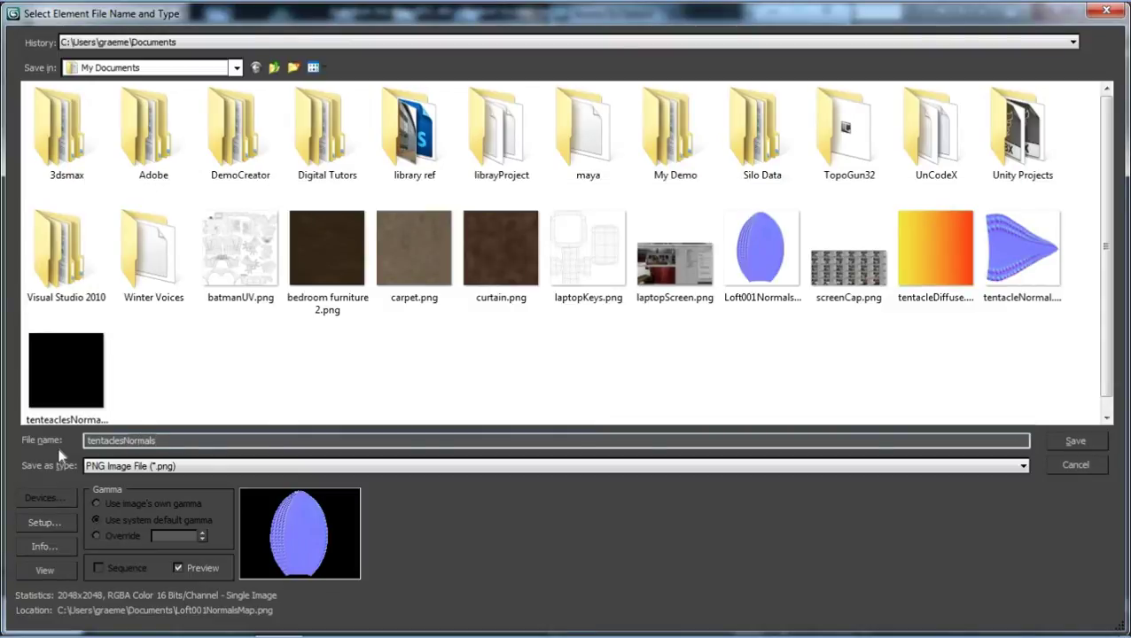
{"action": "left_click", "coordinate": [1059, 439]}
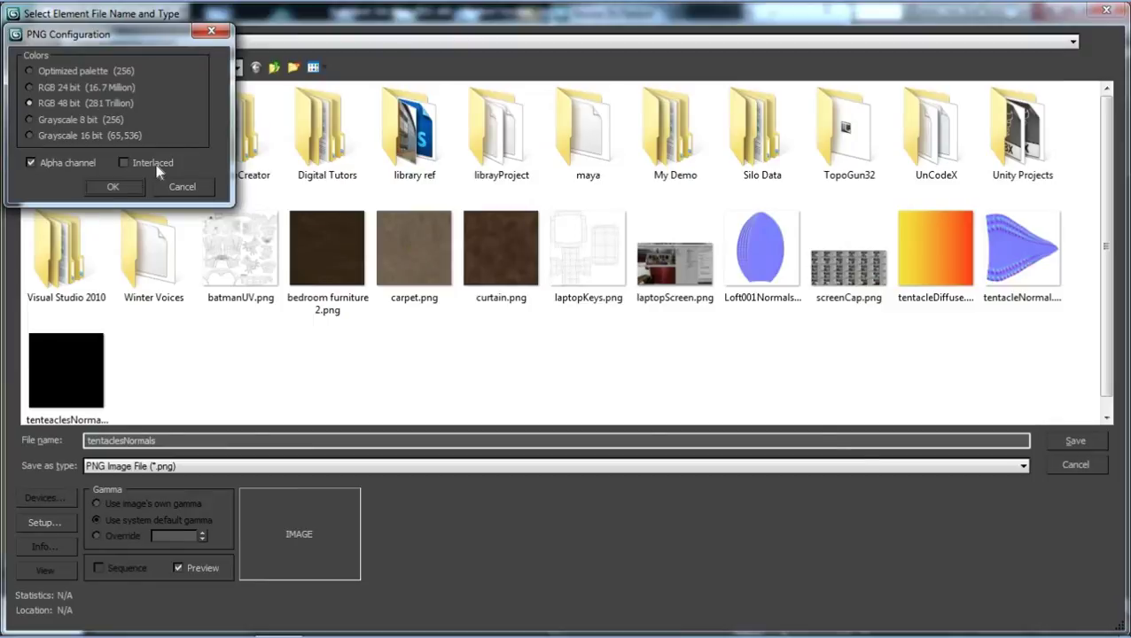
{"action": "left_click", "coordinate": [113, 186]}
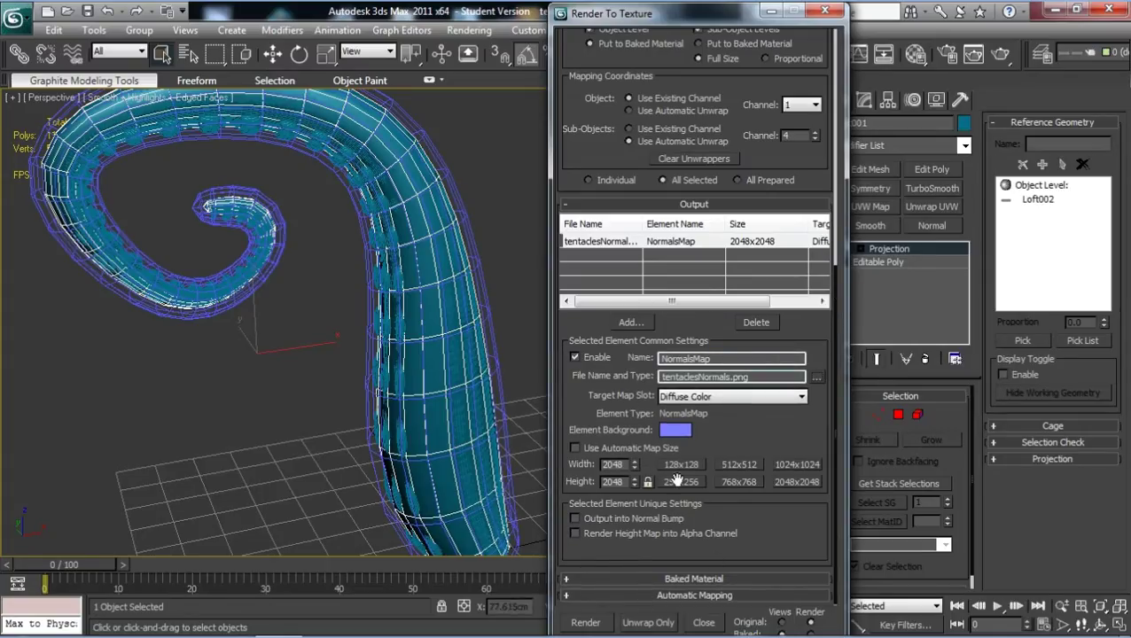
- Render the 2048x2048 NormalsMap bake for Loft001
{"action": "left_click", "coordinate": [586, 624]}
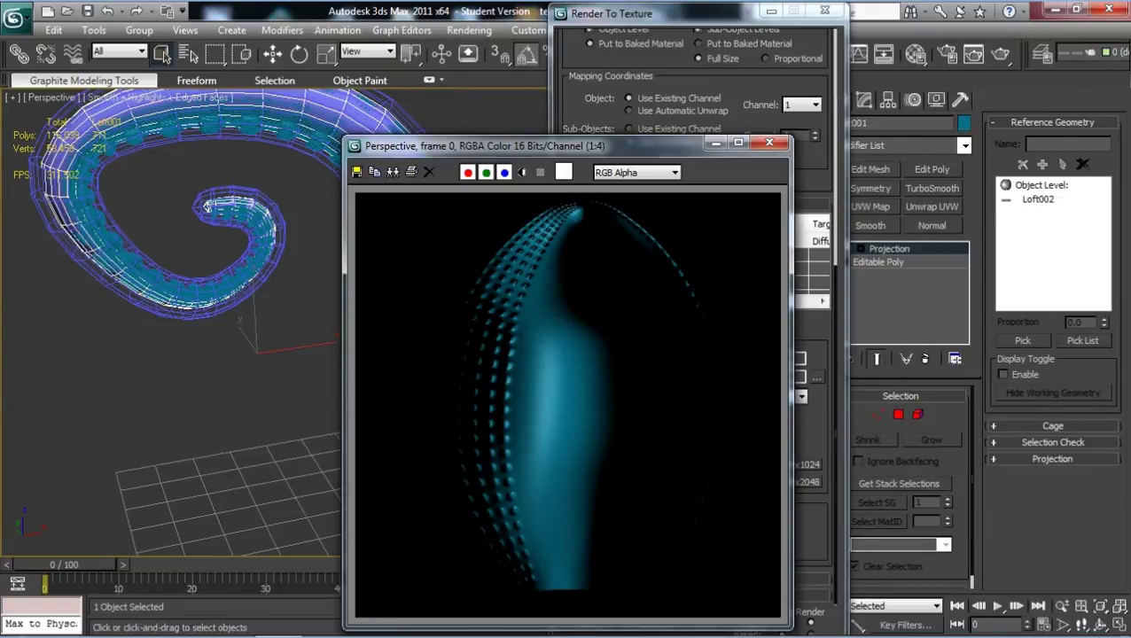
- Open tentaclesNormals.png from the Documents library in Windows Photo Viewer
{"action": "left_click", "coordinate": [125, 625]}
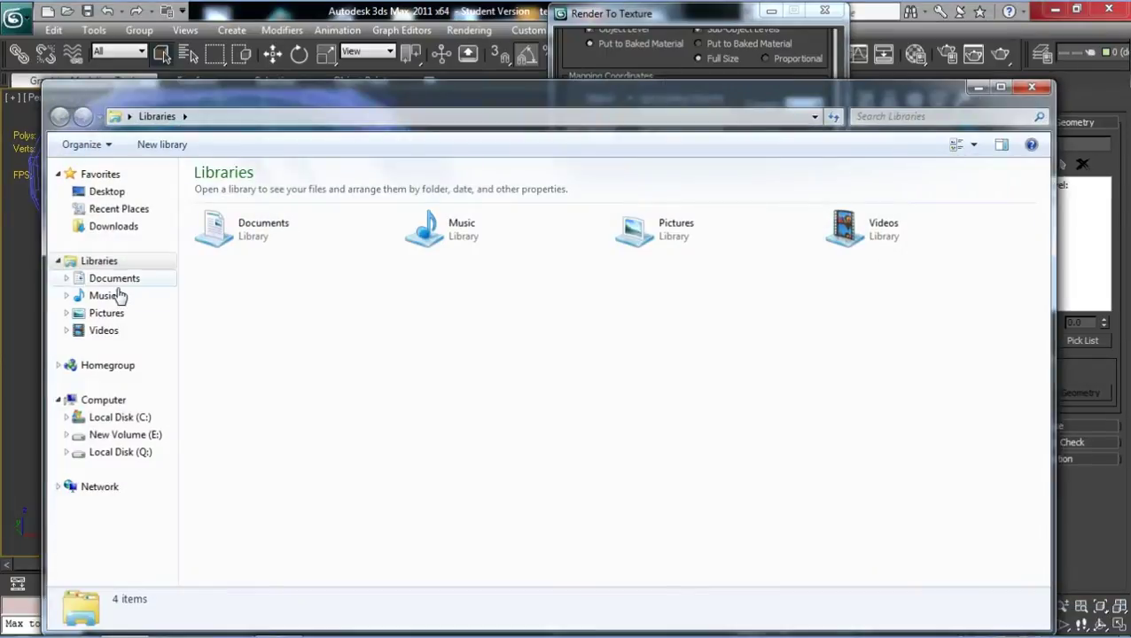
{"action": "left_click", "coordinate": [117, 280]}
{"action": "left_click_drag", "start_coordinate": [1043, 232], "coordinate": [1046, 281]}
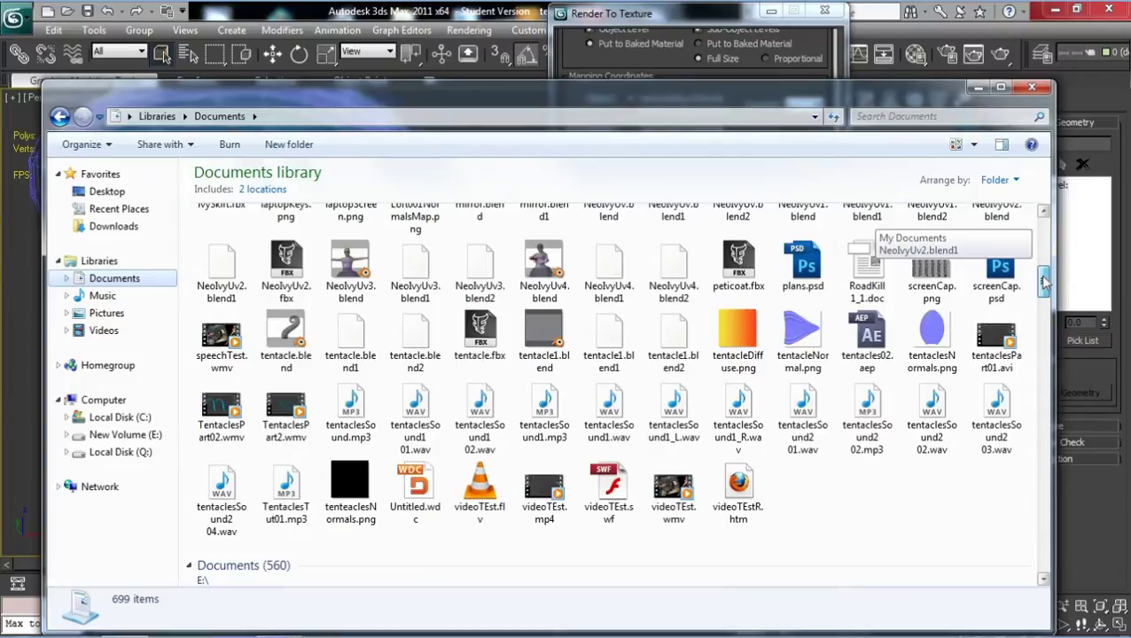
{"action": "left_click", "coordinate": [814, 335]}
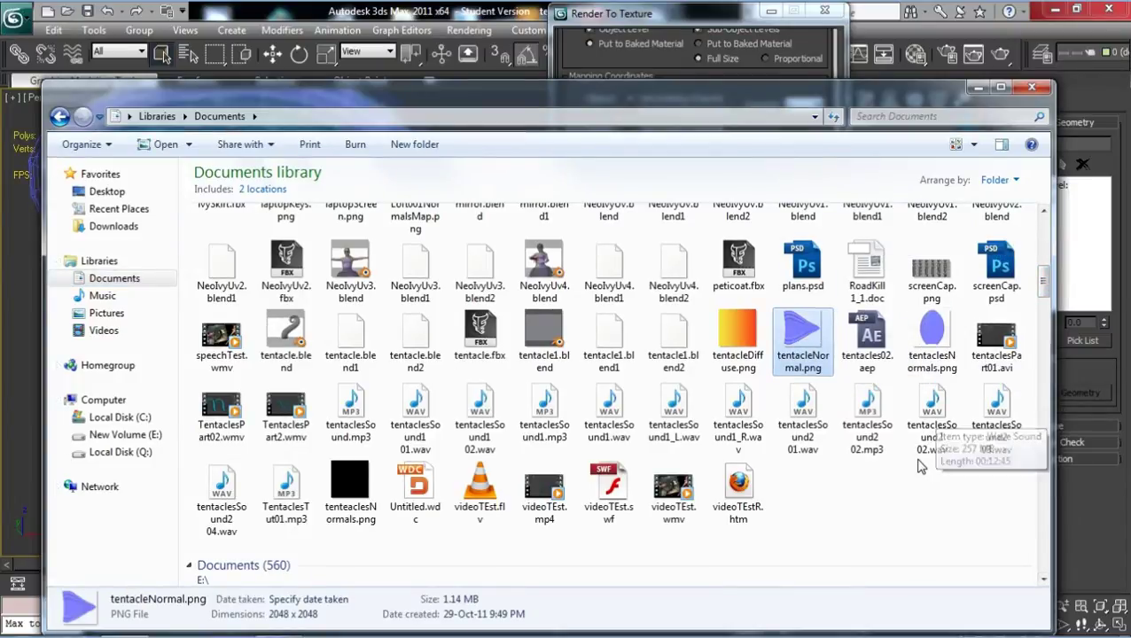
{"action": "left_click", "coordinate": [936, 331]}
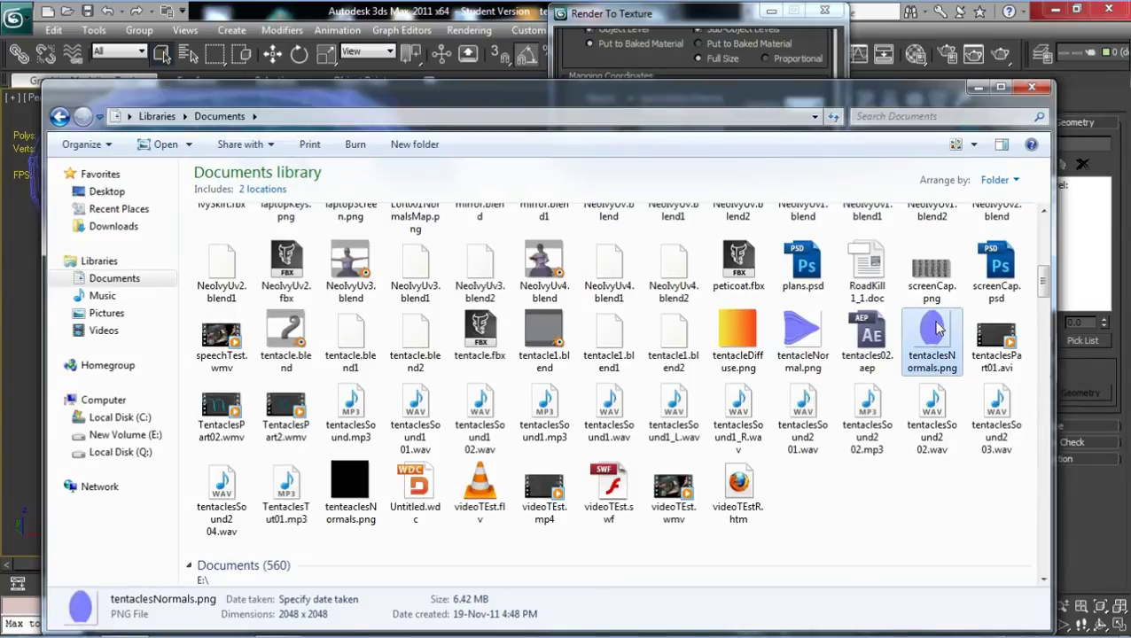
{"action": "double_click", "coordinate": [938, 328]}
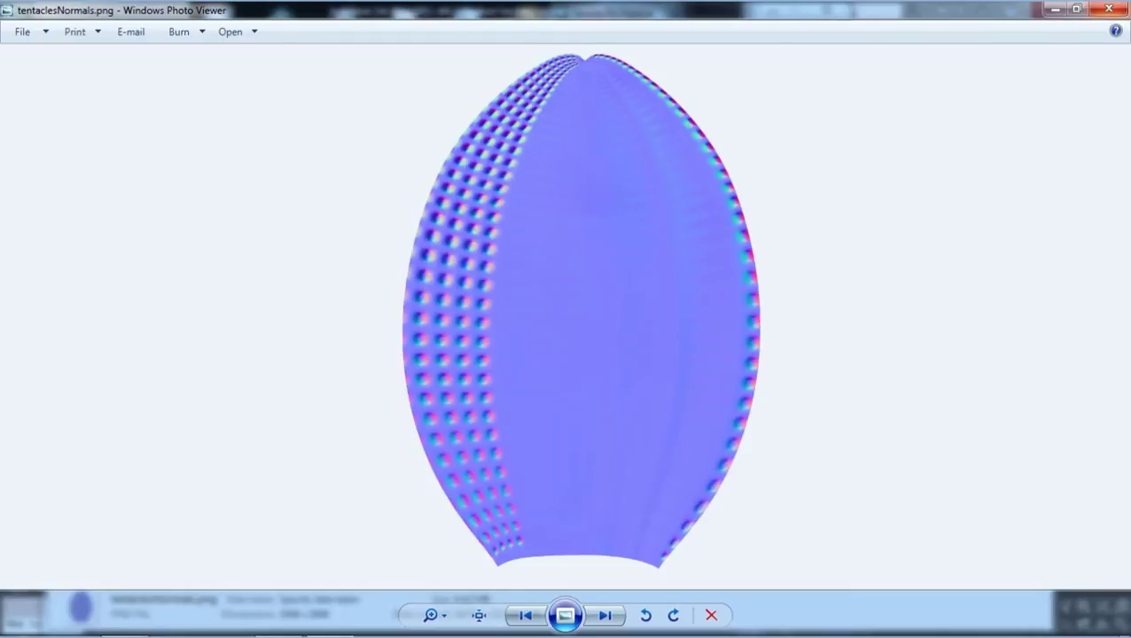
- Close Windows Photo Viewer to return to 3ds Max
{"action": "left_click", "coordinate": [1109, 9]}
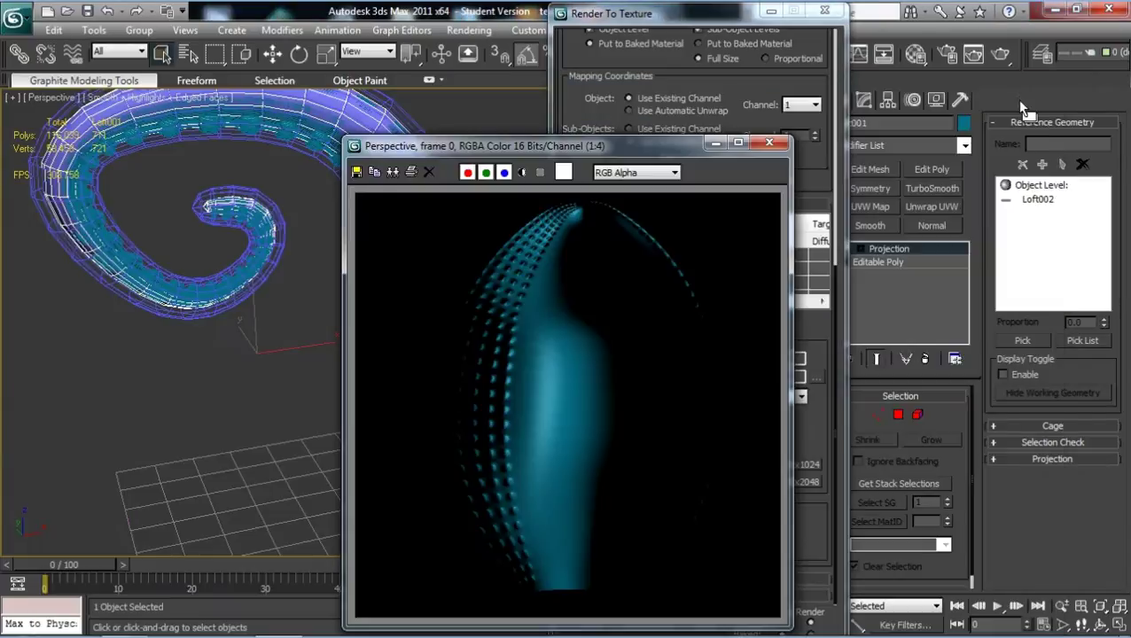
- Close the frame window and Render To Texture, and delete Loft001's Projection modifier
{"action": "left_click", "coordinate": [769, 142]}
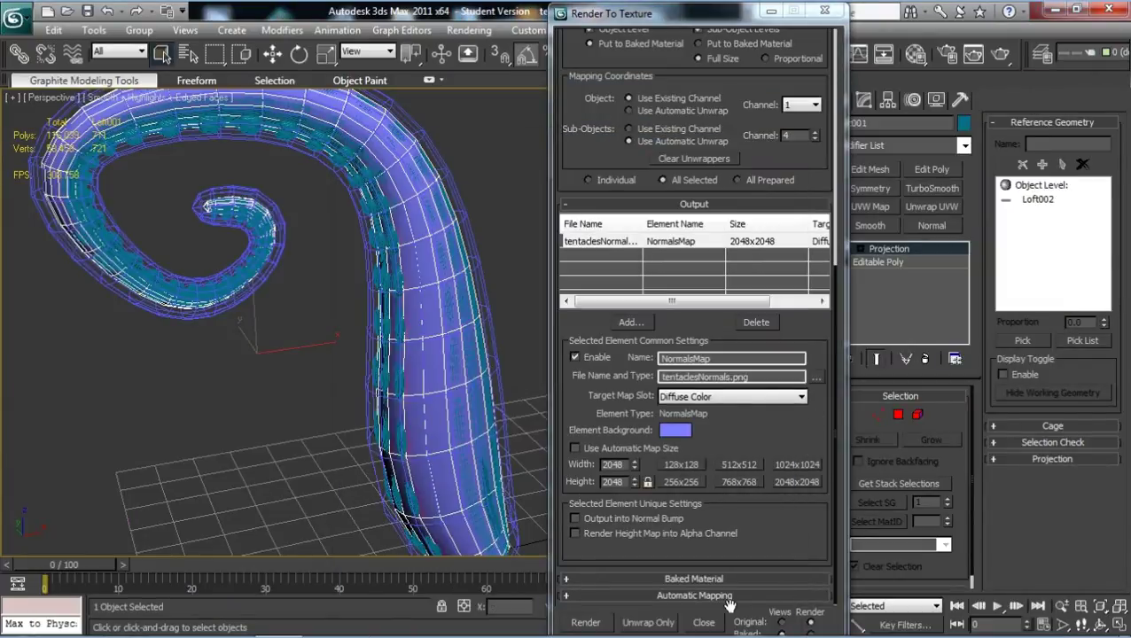
{"action": "left_click", "coordinate": [705, 622]}
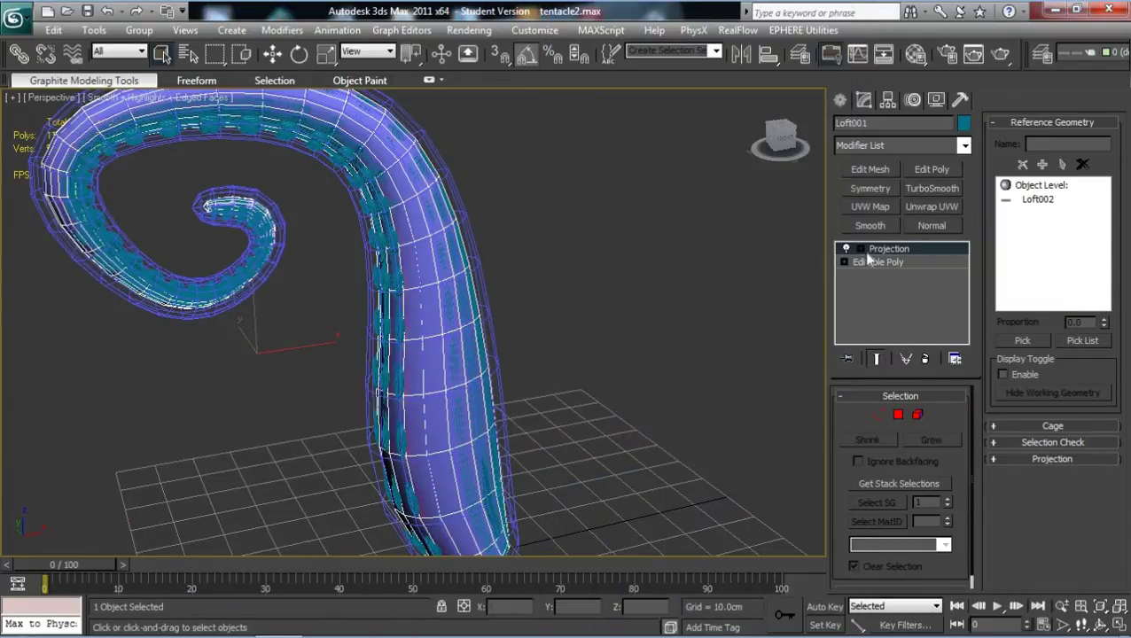
{"action": "left_click", "coordinate": [926, 360]}
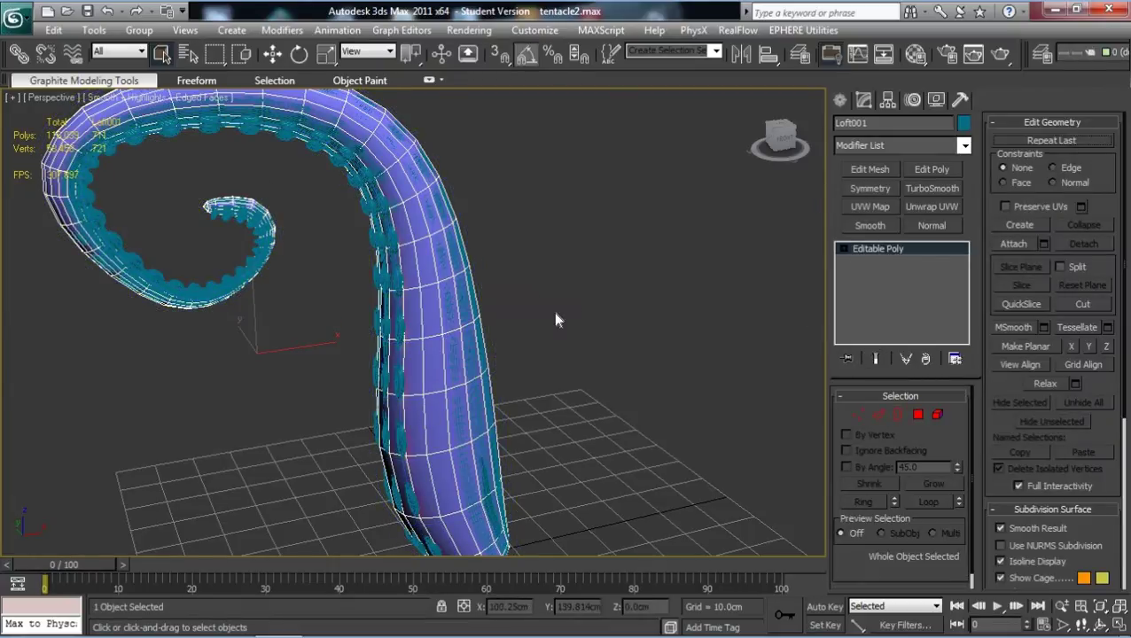
- Move the high-res Loft002 off to the right, then reselect Loft001 and orbit the view
{"action": "left_click", "coordinate": [414, 337]}
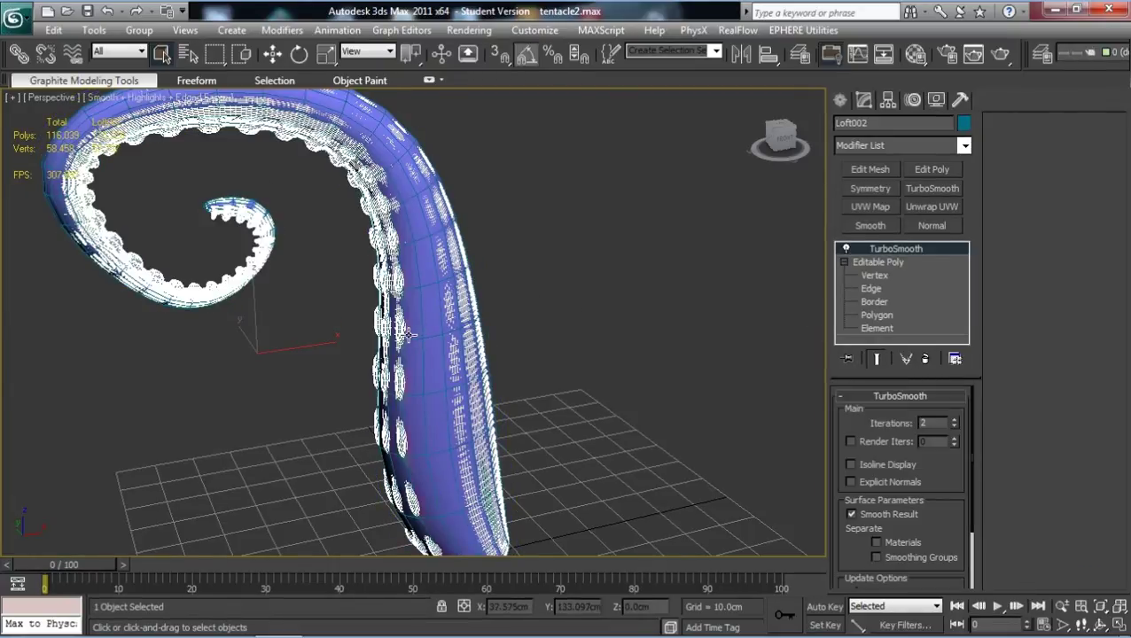
{"action": "key", "text": "w"}
{"action": "left_click_drag", "start_coordinate": [376, 327], "coordinate": [744, 261]}
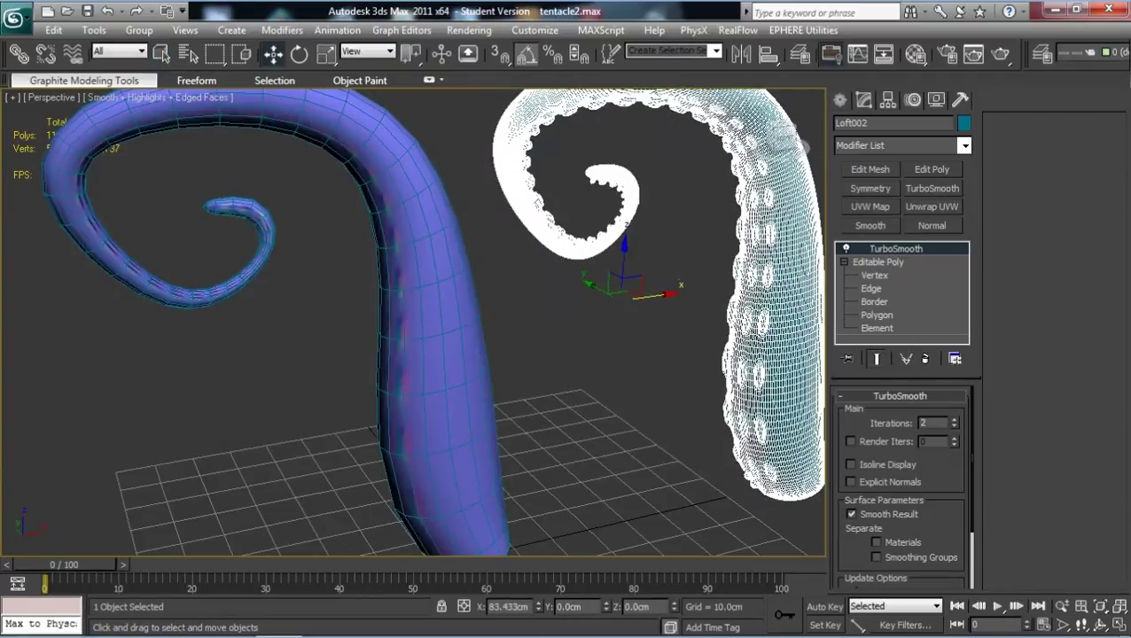
{"action": "left_click", "coordinate": [399, 325]}
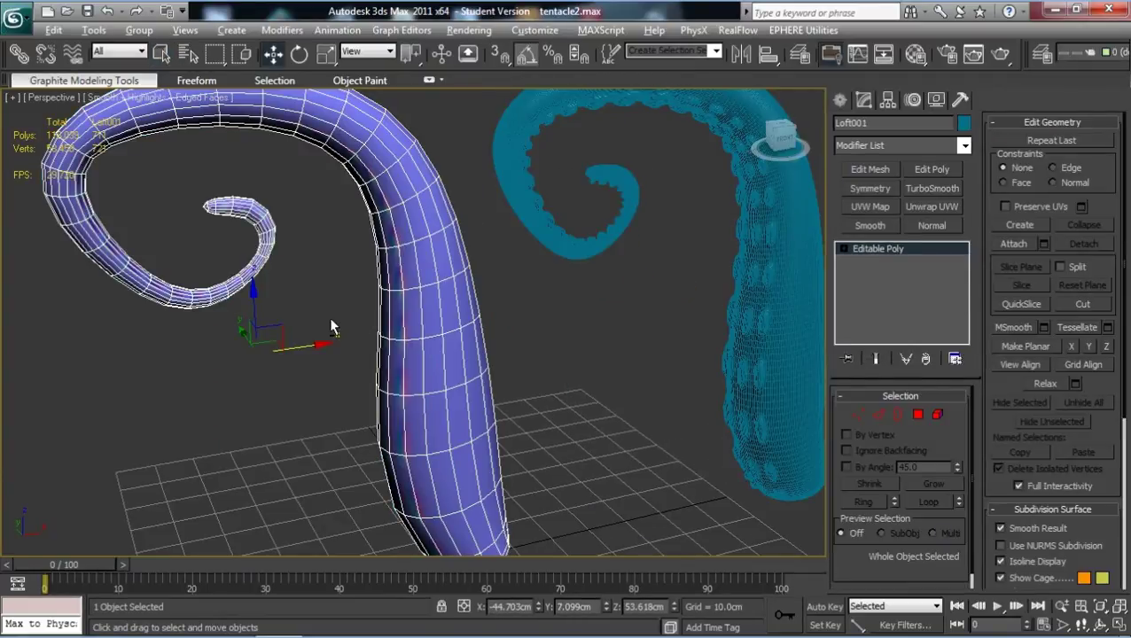
{"action": "middle_click_drag", "start_coordinate": [330, 321], "coordinate": [435, 324], "text": "alt"}
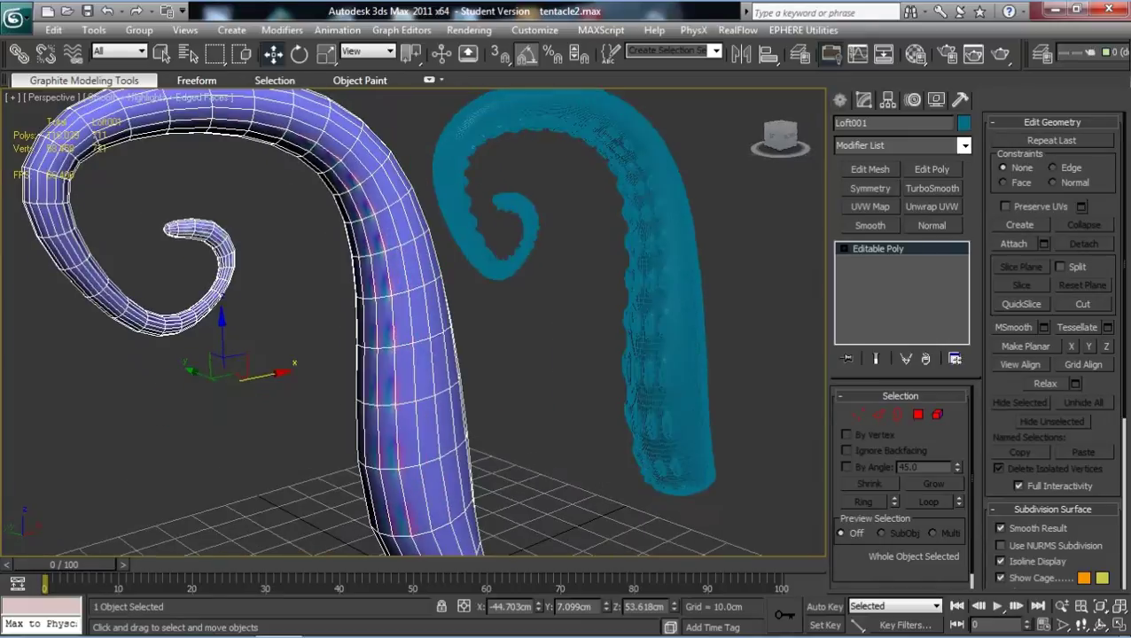
{"action": "mouse_move", "coordinate": [359, 306]}
{"action": "middle_mouse_down", "text": "alt"}
{"action": "mouse_move", "coordinate": [378, 316]}
{"action": "mouse_move", "coordinate": [366, 306]}
{"action": "middle_mouse_up", "text": "alt"}
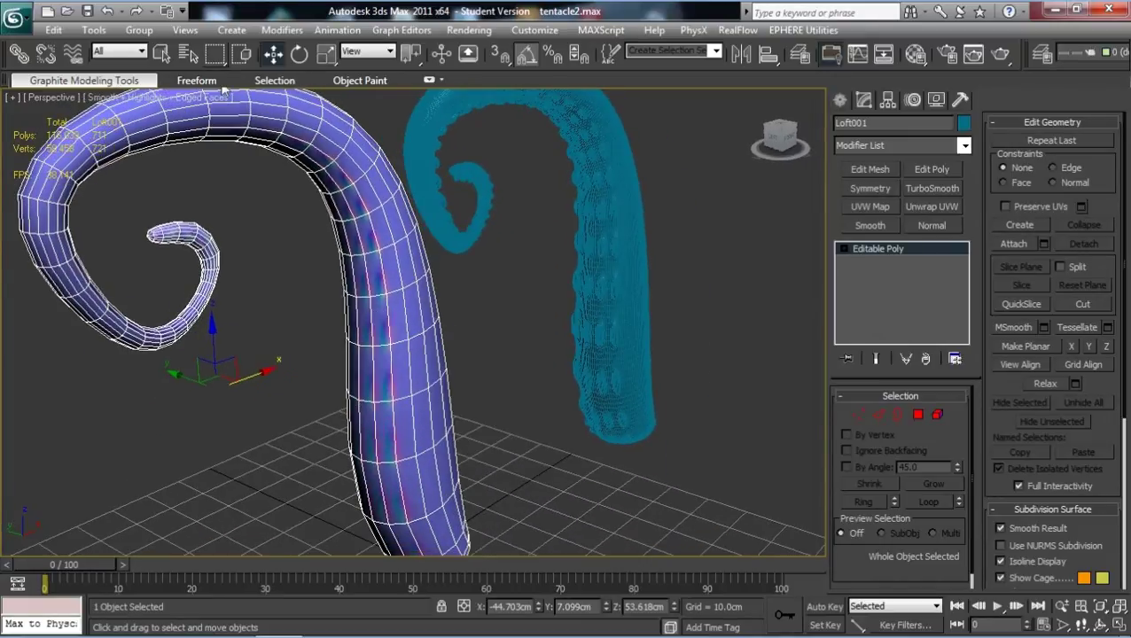
{"action": "left_click", "coordinate": [187, 30]}
- Show materials in the viewport as Hardware Display with Maps
{"action": "mouse_move", "coordinate": [283, 293]}
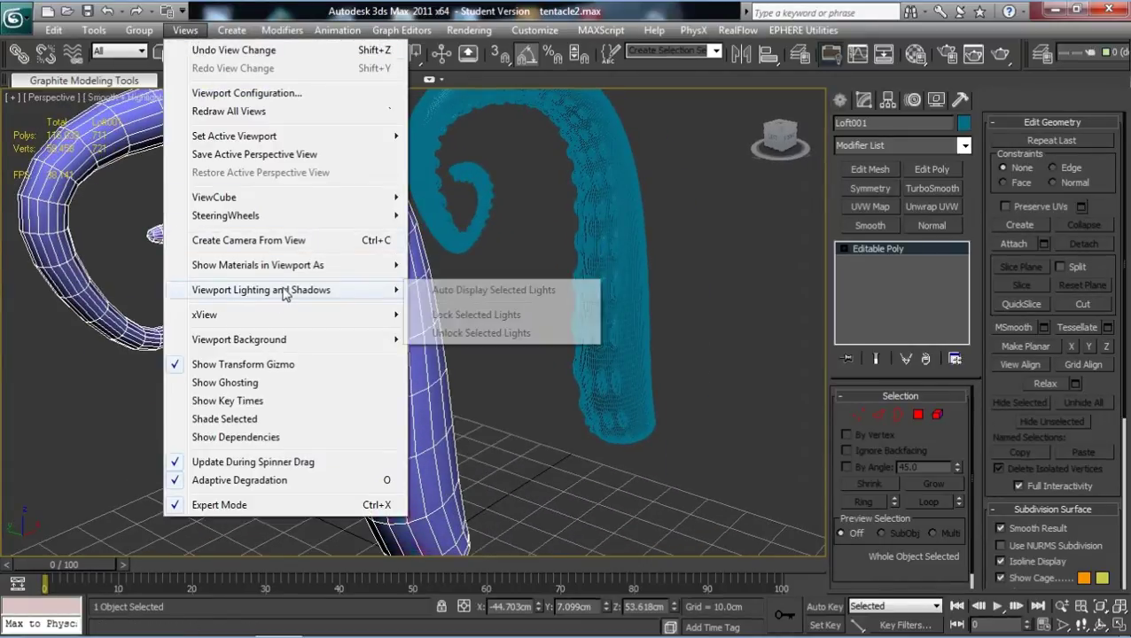
{"action": "mouse_move", "coordinate": [323, 265]}
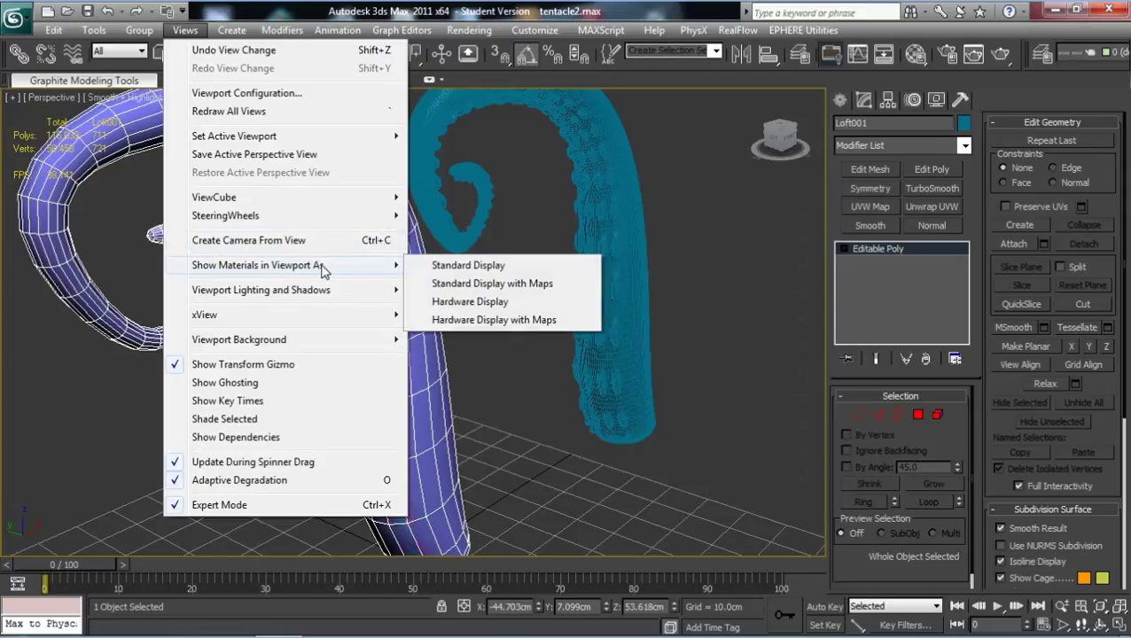
{"action": "left_click", "coordinate": [479, 320]}
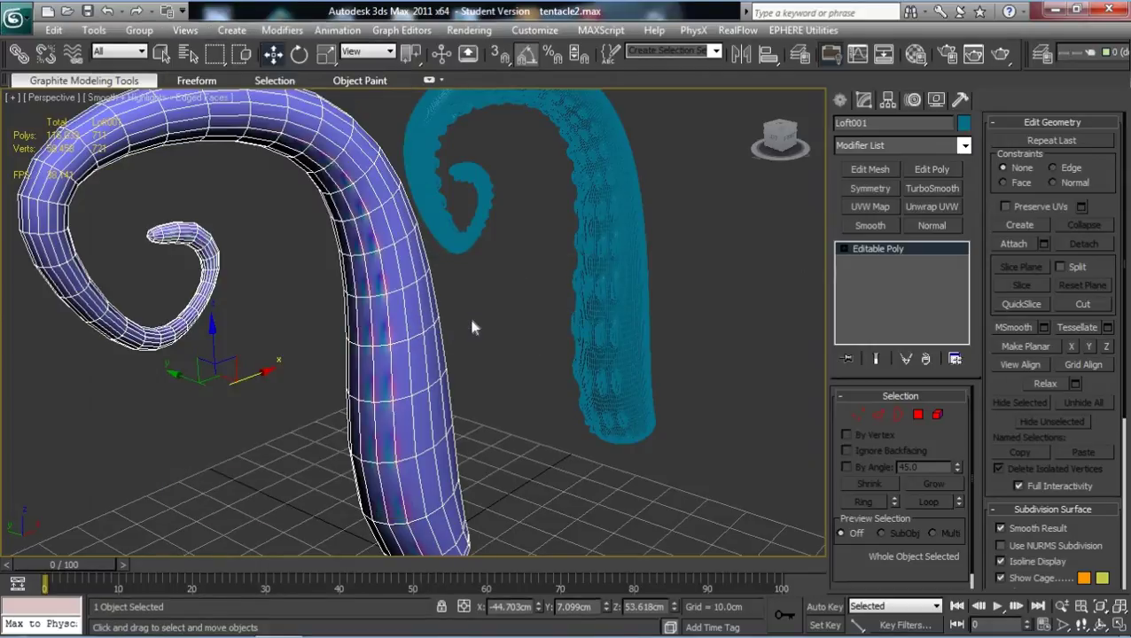
{"action": "middle_click_drag", "start_coordinate": [399, 275], "coordinate": [387, 275], "text": "alt"}
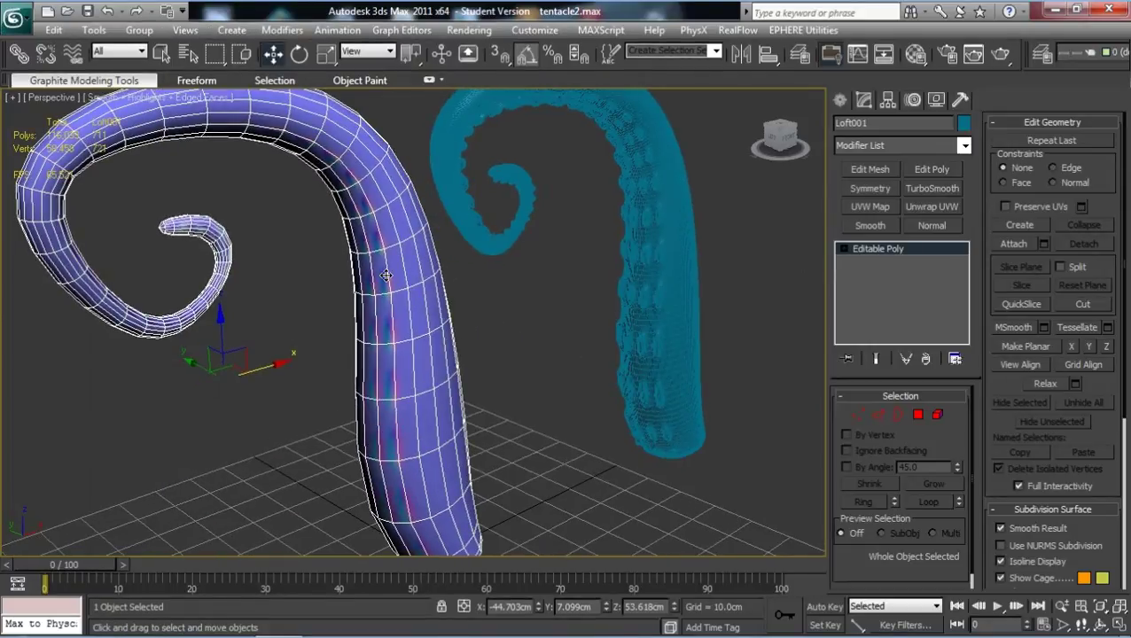
- Apply the teal material to Loft001, review its Loft001NormalsMap.png Normal Bump, then assign the grey material
{"action": "key", "text": "m"}
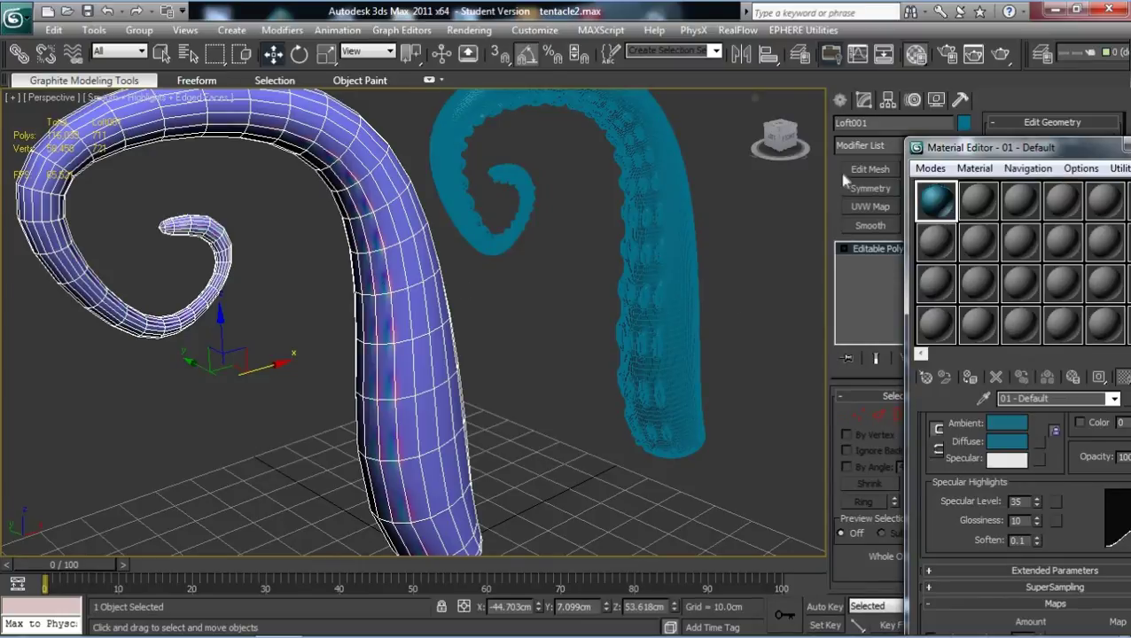
{"action": "left_click_drag", "start_coordinate": [991, 149], "coordinate": [770, 130]}
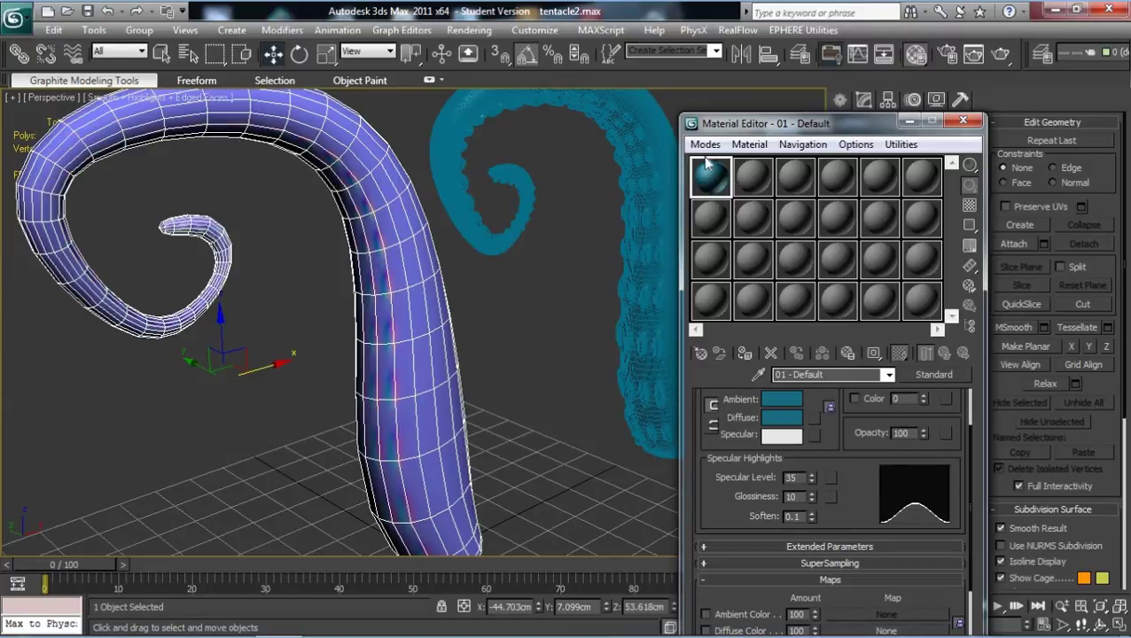
{"action": "left_click_drag", "start_coordinate": [707, 161], "coordinate": [422, 325]}
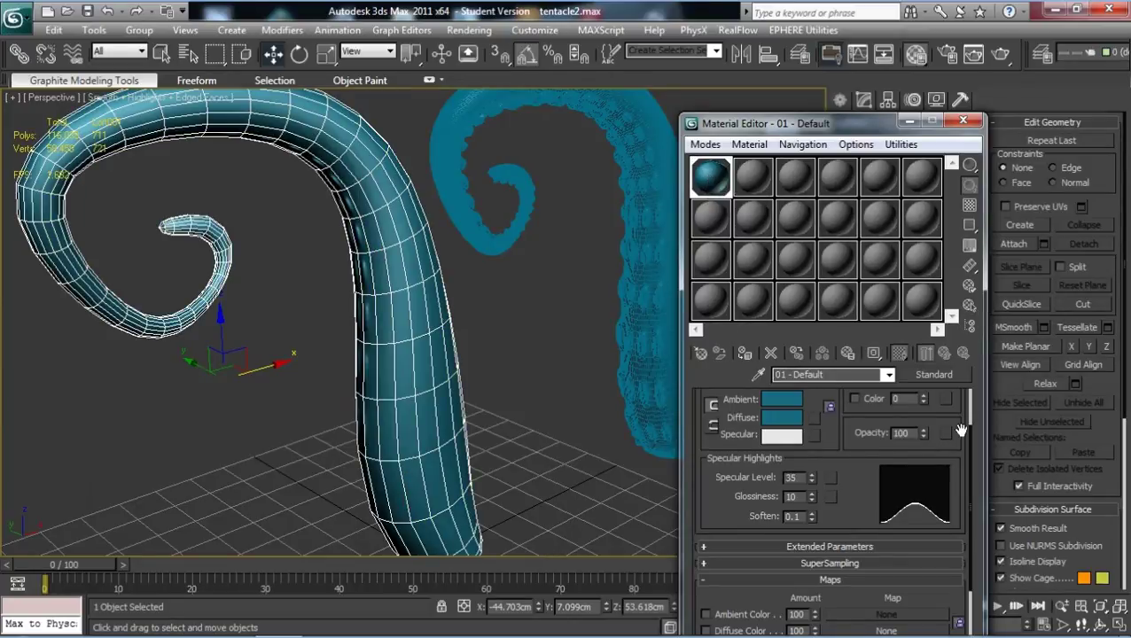
{"action": "left_click_drag", "start_coordinate": [970, 449], "coordinate": [975, 560]}
{"action": "scroll", "coordinate": [833, 521], "scroll_direction": "down", "scroll_amount": 1}
{"action": "left_click", "coordinate": [864, 476]}
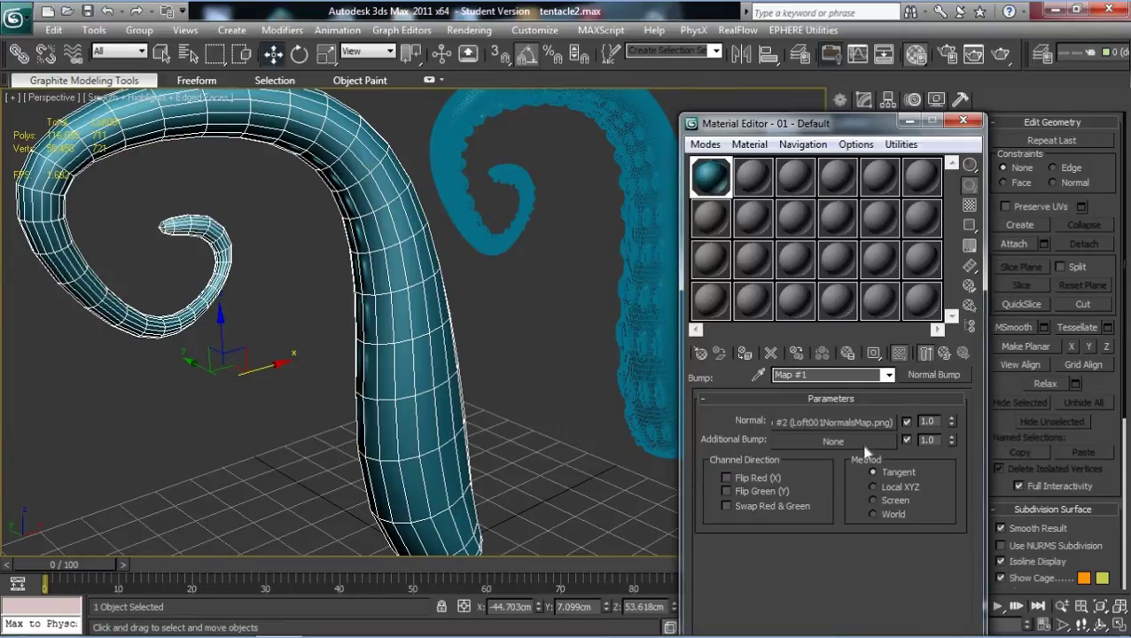
{"action": "left_click", "coordinate": [842, 423]}
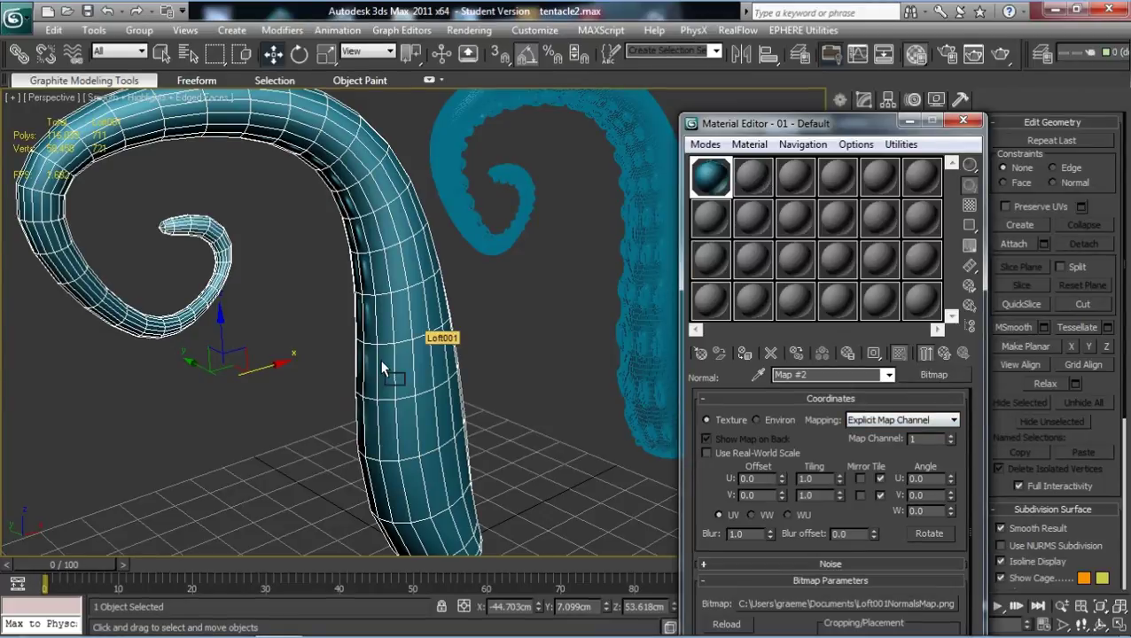
{"action": "left_click_drag", "start_coordinate": [382, 363], "coordinate": [382, 364]}
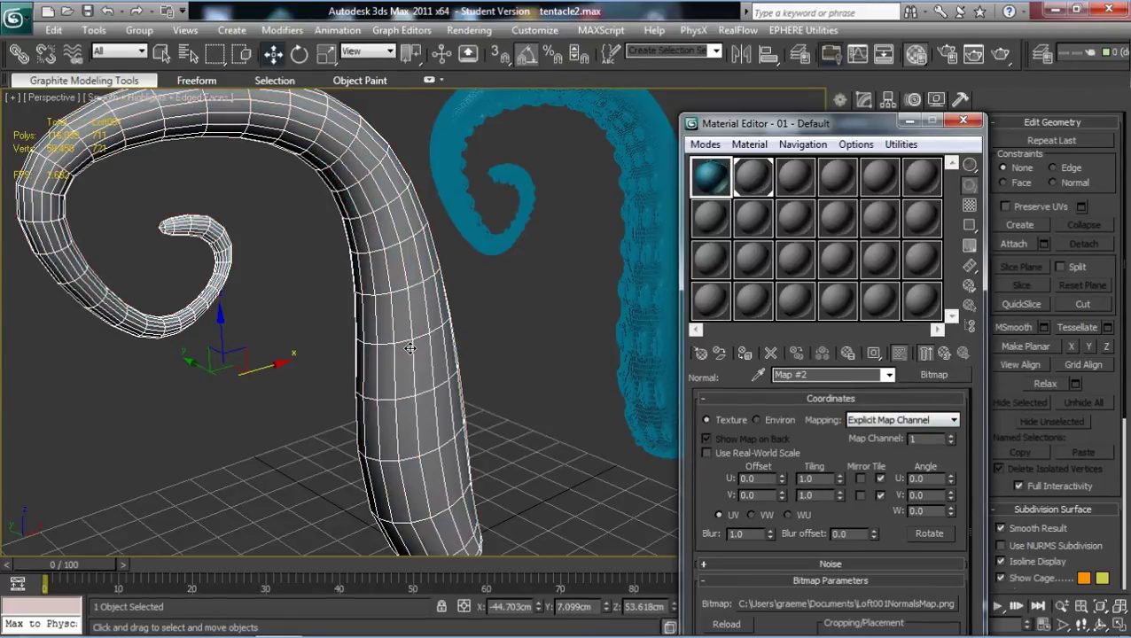
- Select the grey 02 - Default material and enable its Bump channel at amount 100
{"action": "left_click", "coordinate": [753, 180]}
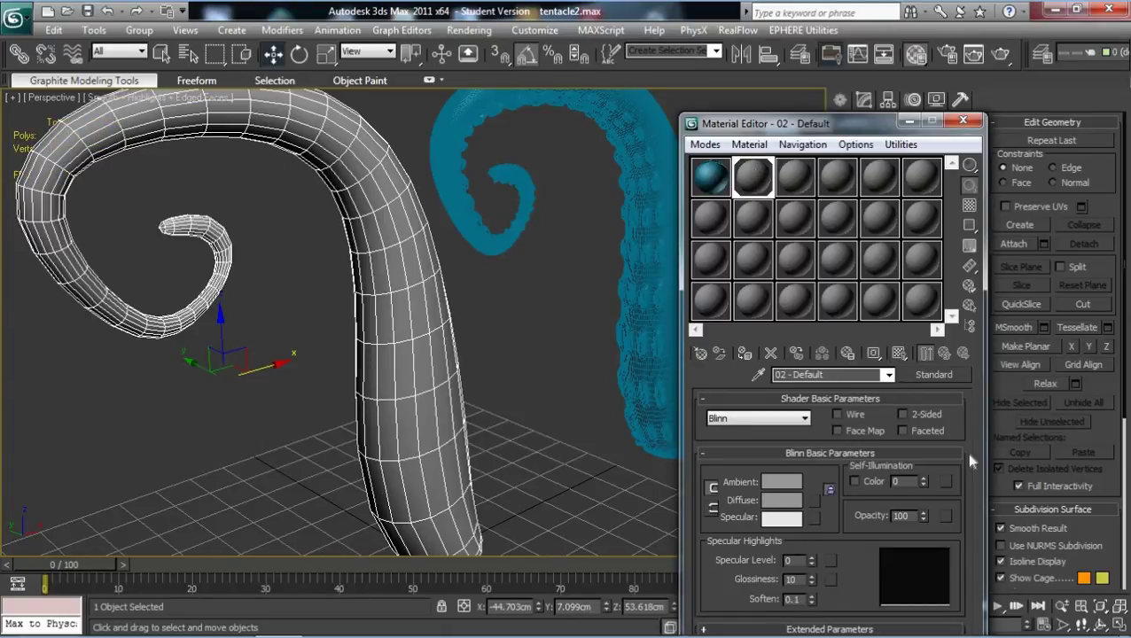
{"action": "left_click_drag", "start_coordinate": [885, 125], "coordinate": [873, 33]}
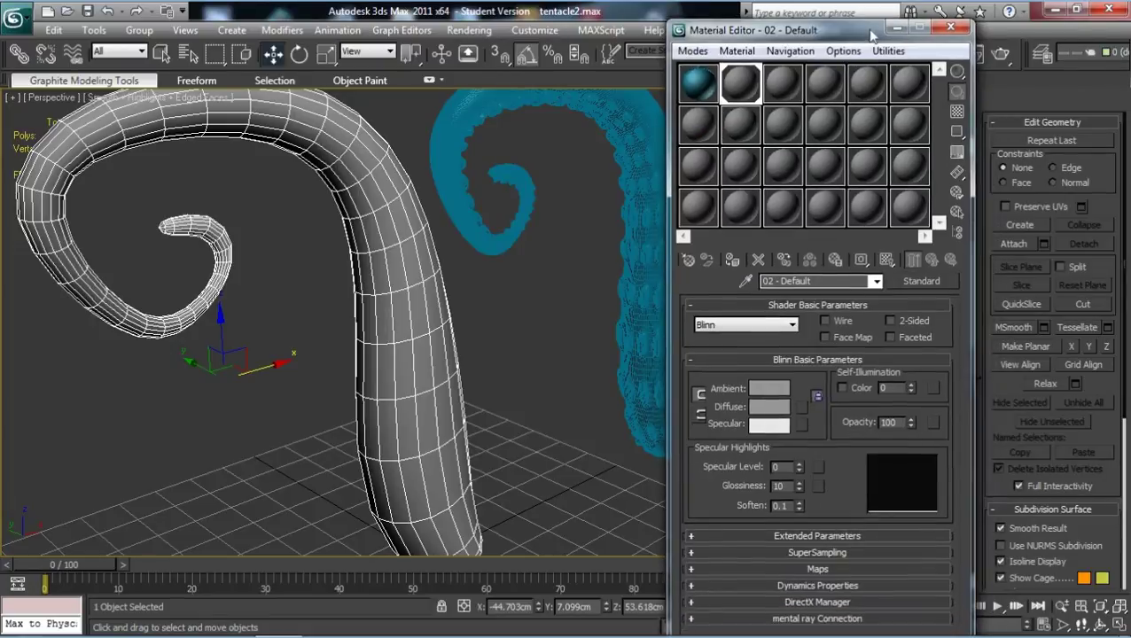
{"action": "left_click", "coordinate": [696, 570]}
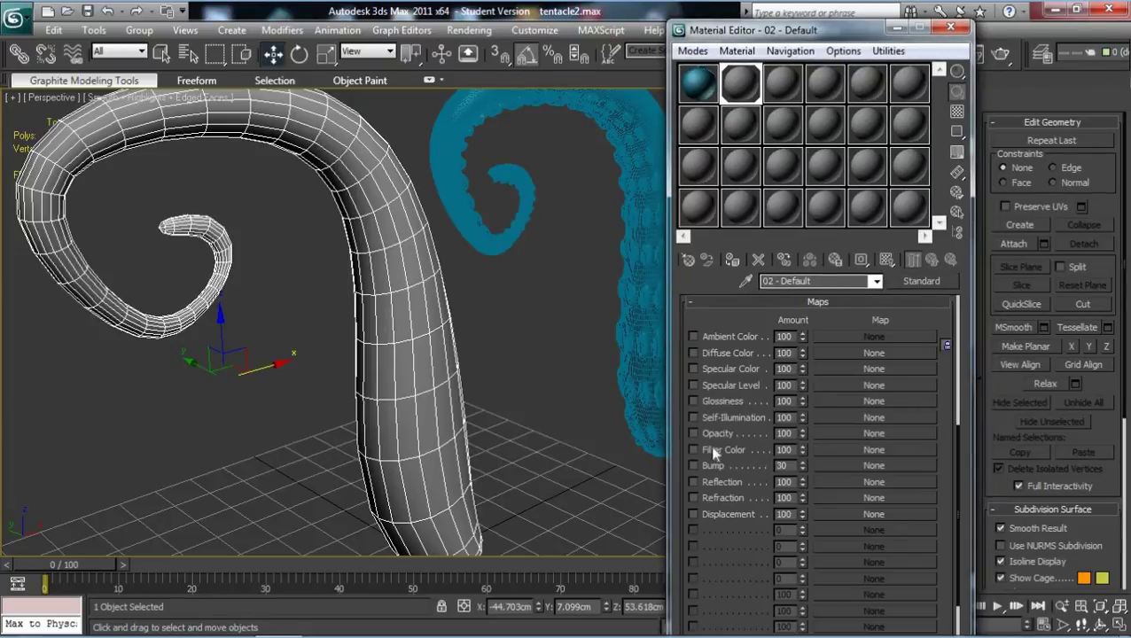
{"action": "left_click", "coordinate": [693, 466]}
{"action": "double_click", "coordinate": [780, 465]}
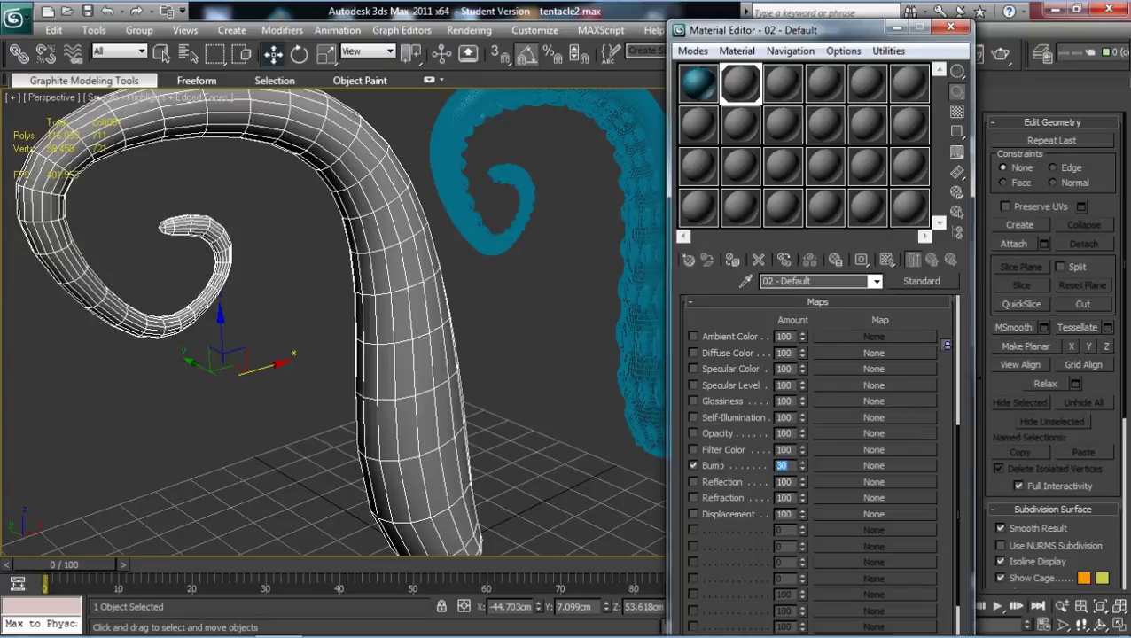
{"action": "type", "text": "100"}
{"action": "key", "text": "Return"}
- Put a Normal Bump map in the bump slot and start choosing its normal texture
{"action": "left_click", "coordinate": [837, 461]}
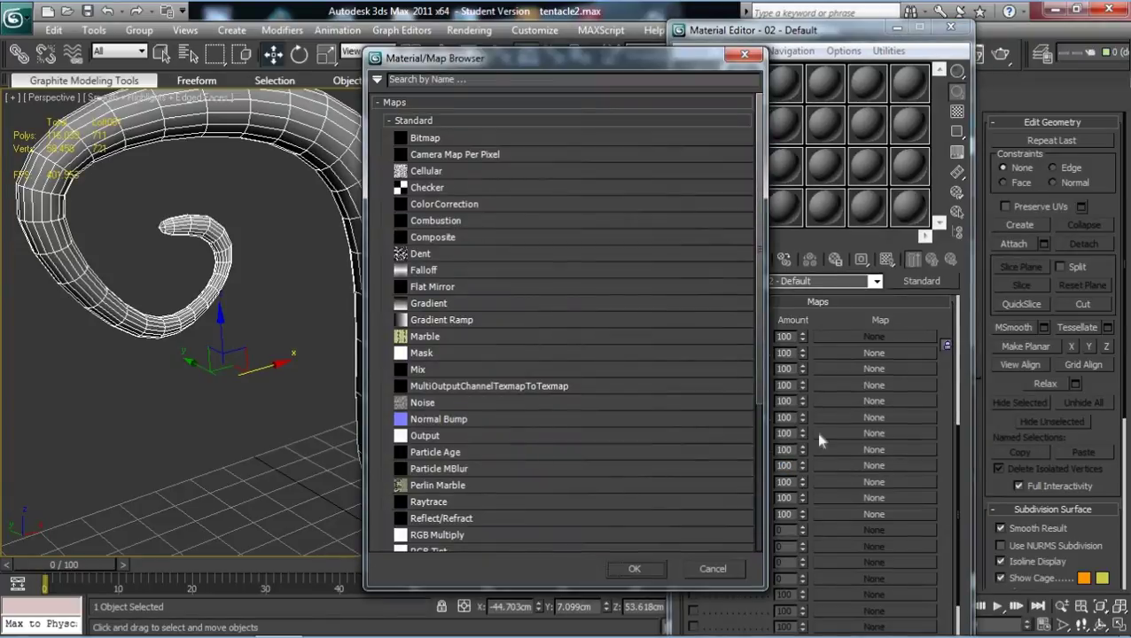
{"action": "double_click", "coordinate": [450, 417]}
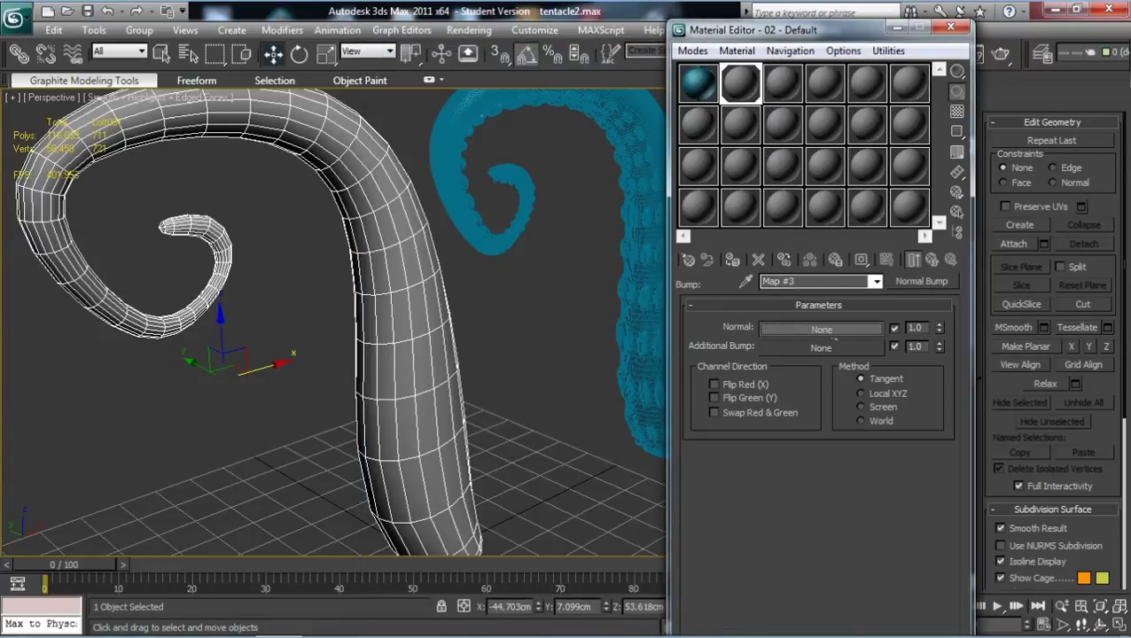
{"action": "left_click", "coordinate": [829, 328]}
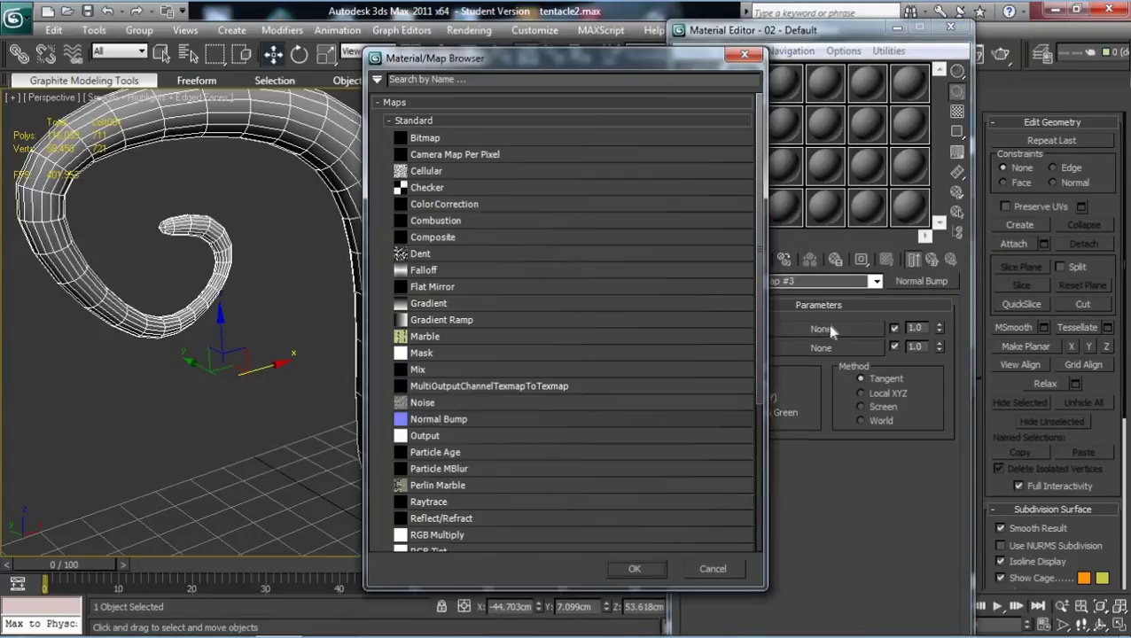
- Choose Bitmap as the map type and select tentaclesNormals.png from the My Documents folder
{"action": "double_click", "coordinate": [440, 140]}
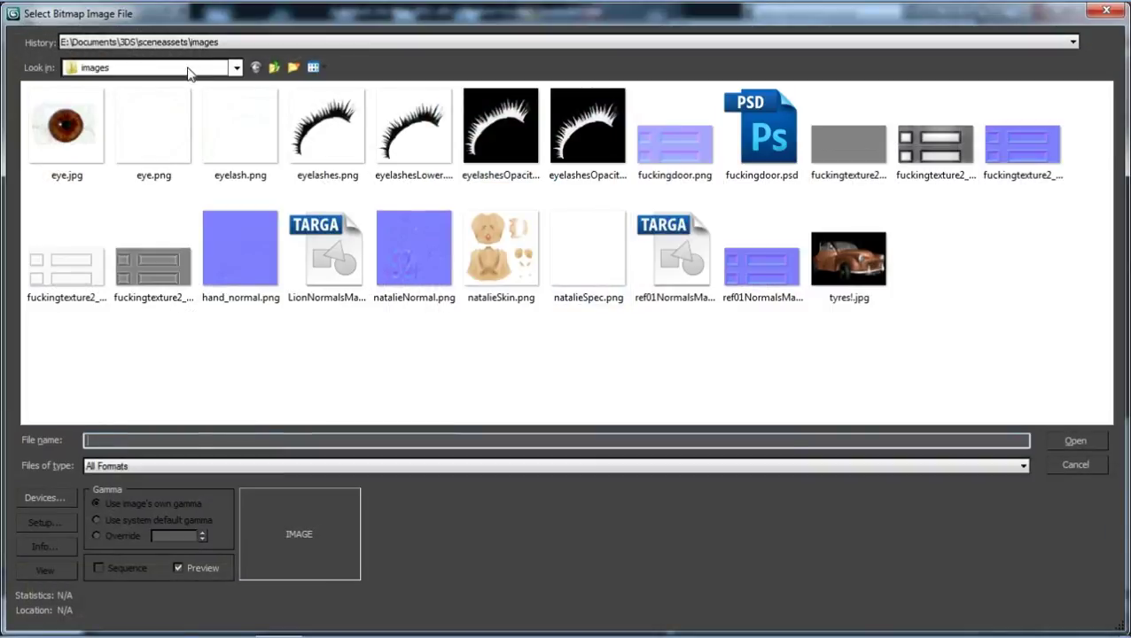
{"action": "left_click", "coordinate": [188, 69]}
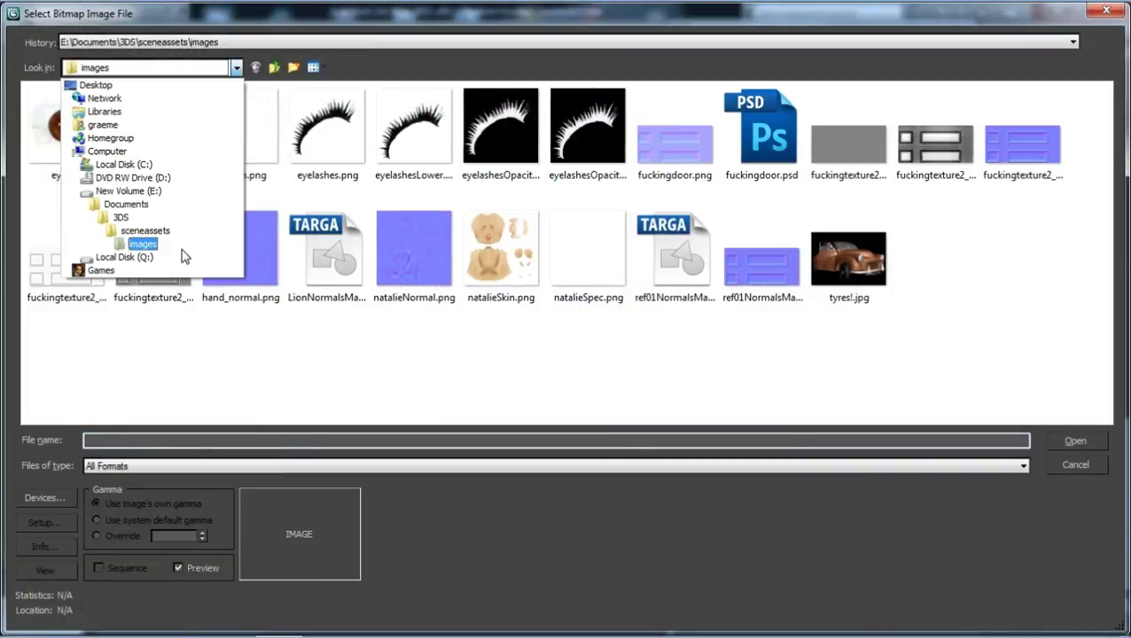
{"action": "left_click", "coordinate": [126, 155]}
{"action": "left_click", "coordinate": [185, 70]}
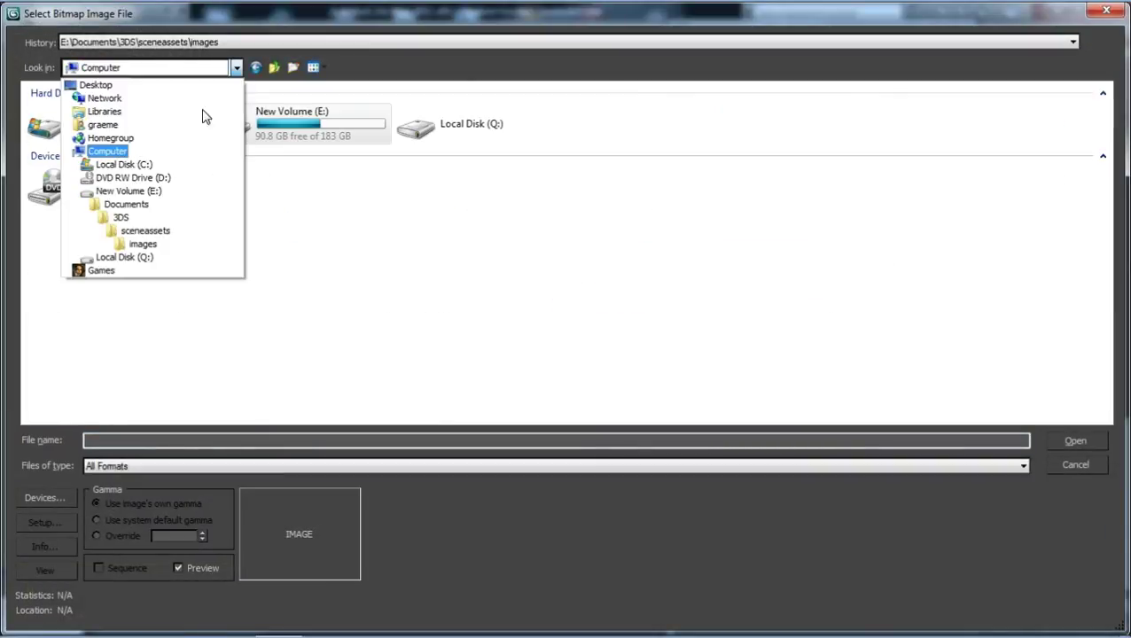
{"action": "left_click", "coordinate": [103, 125]}
{"action": "double_click", "coordinate": [611, 133]}
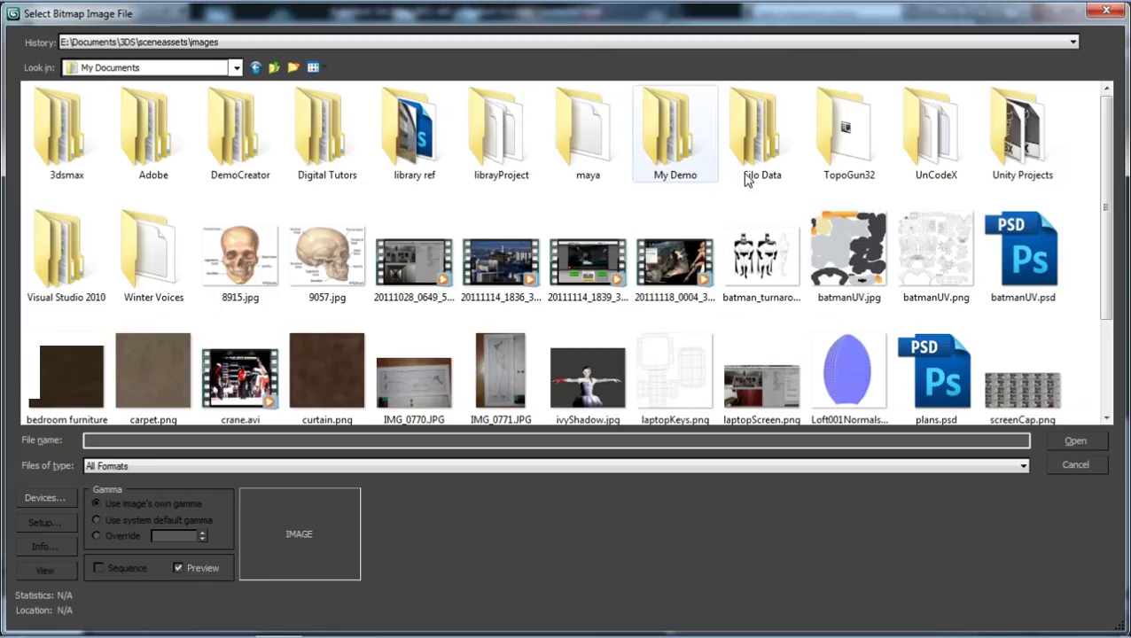
{"action": "scroll", "coordinate": [1114, 289], "scroll_direction": "down", "scroll_amount": 3}
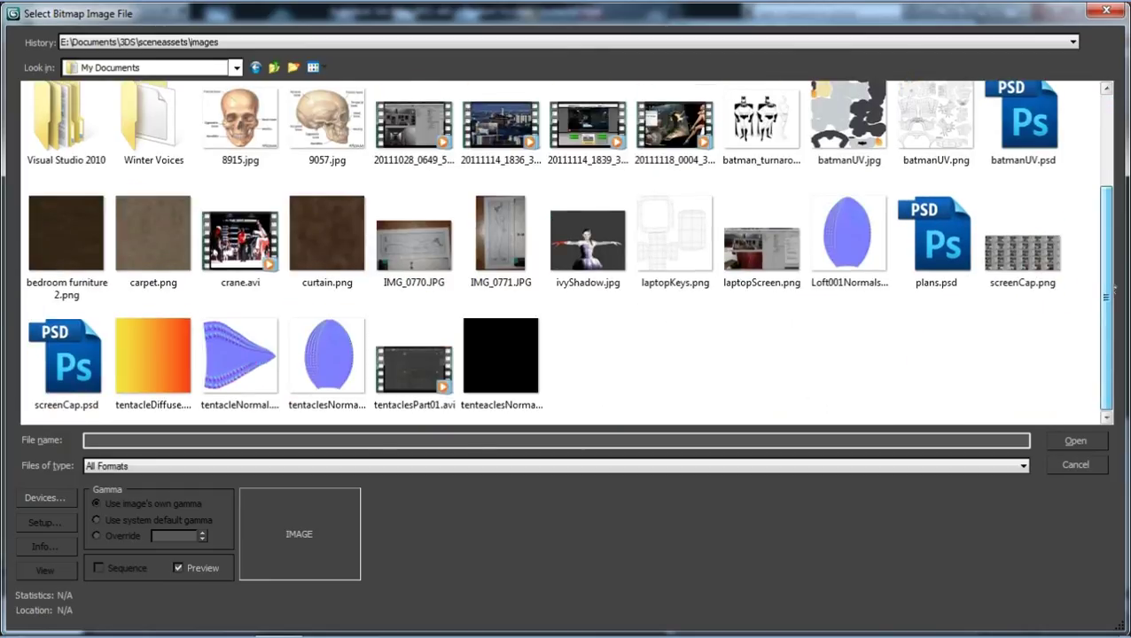
{"action": "left_click", "coordinate": [864, 232]}
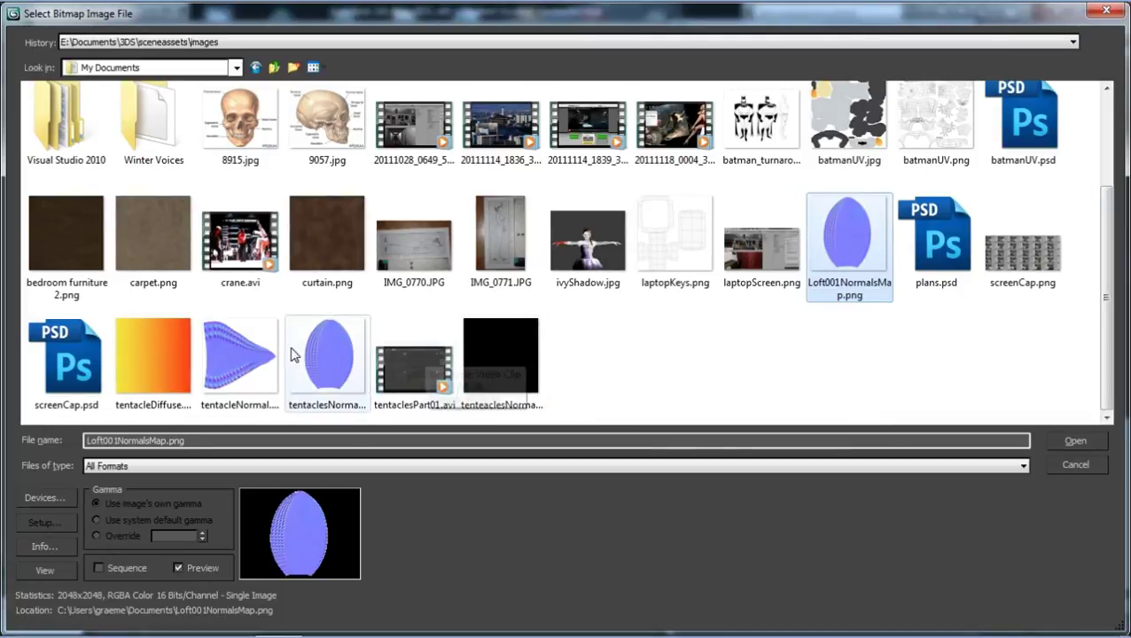
{"action": "left_click", "coordinate": [328, 357]}
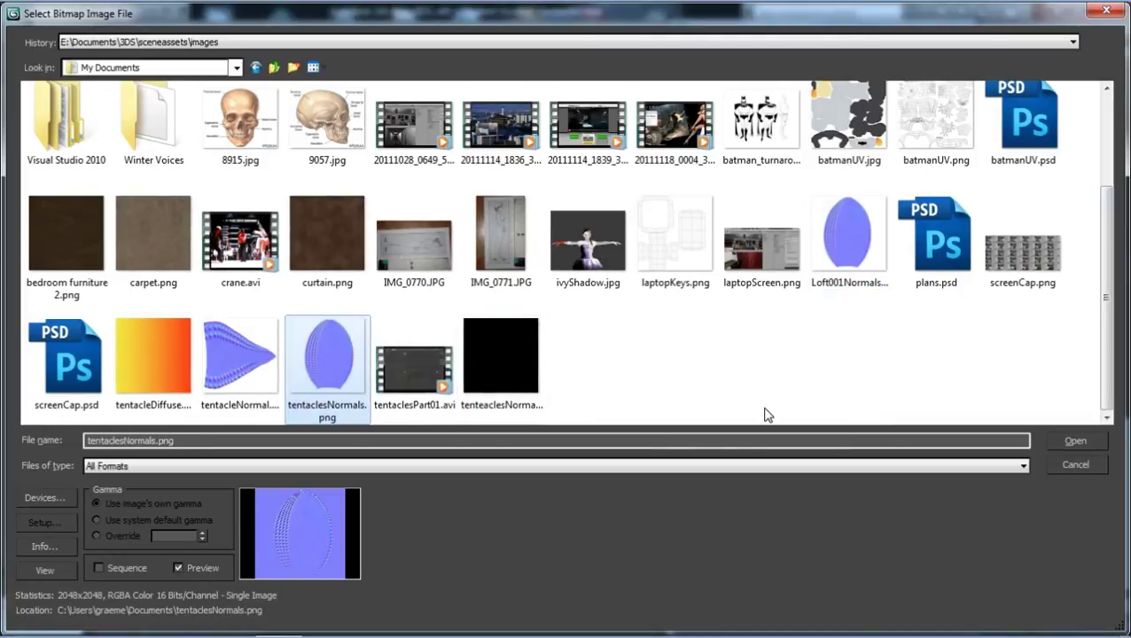
- Load tentaclesNormals.png, return to the top material level, and turn on Show Shaded Material in Viewport
{"action": "left_click", "coordinate": [1086, 446]}
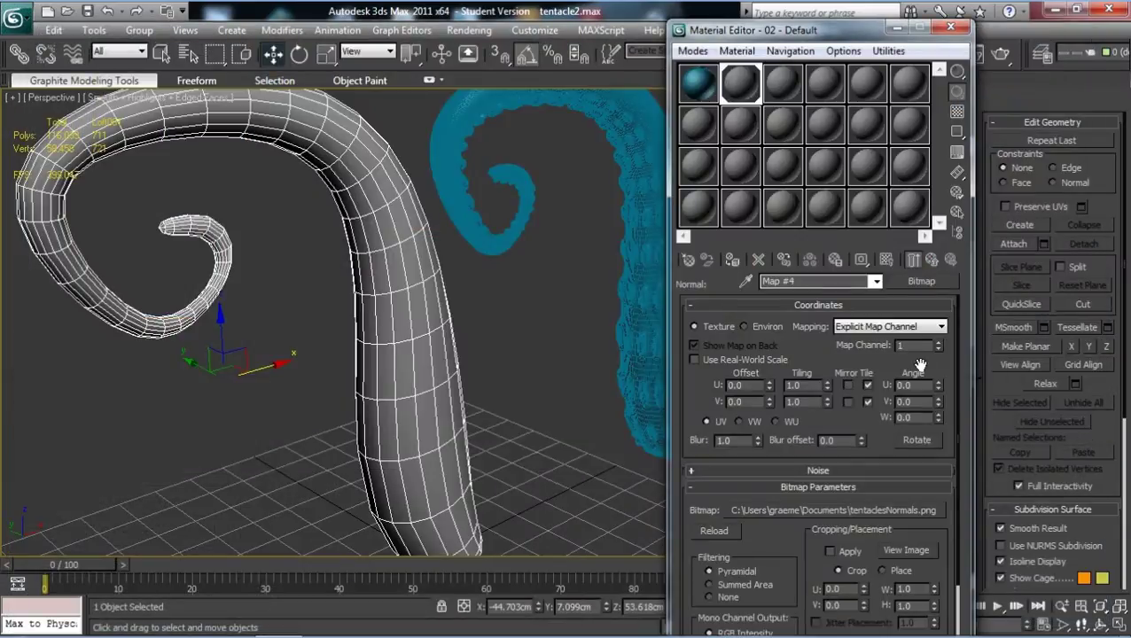
{"action": "left_click", "coordinate": [931, 259]}
{"action": "left_click", "coordinate": [932, 260]}
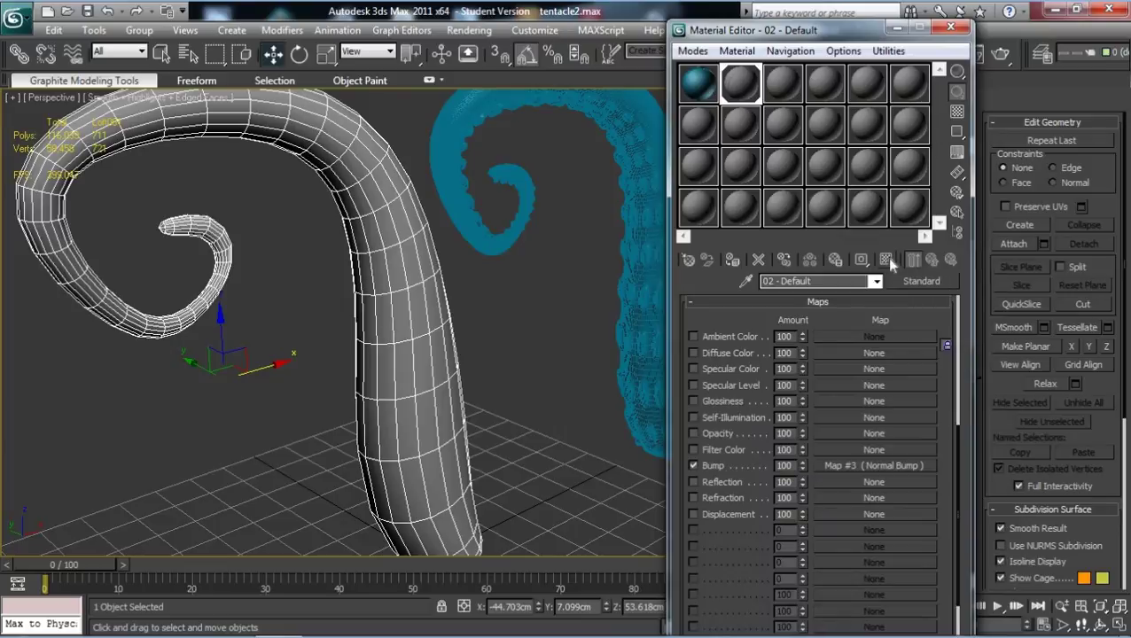
{"action": "left_click", "coordinate": [887, 261]}
{"action": "scroll", "coordinate": [962, 358], "scroll_direction": "up", "scroll_amount": 5}
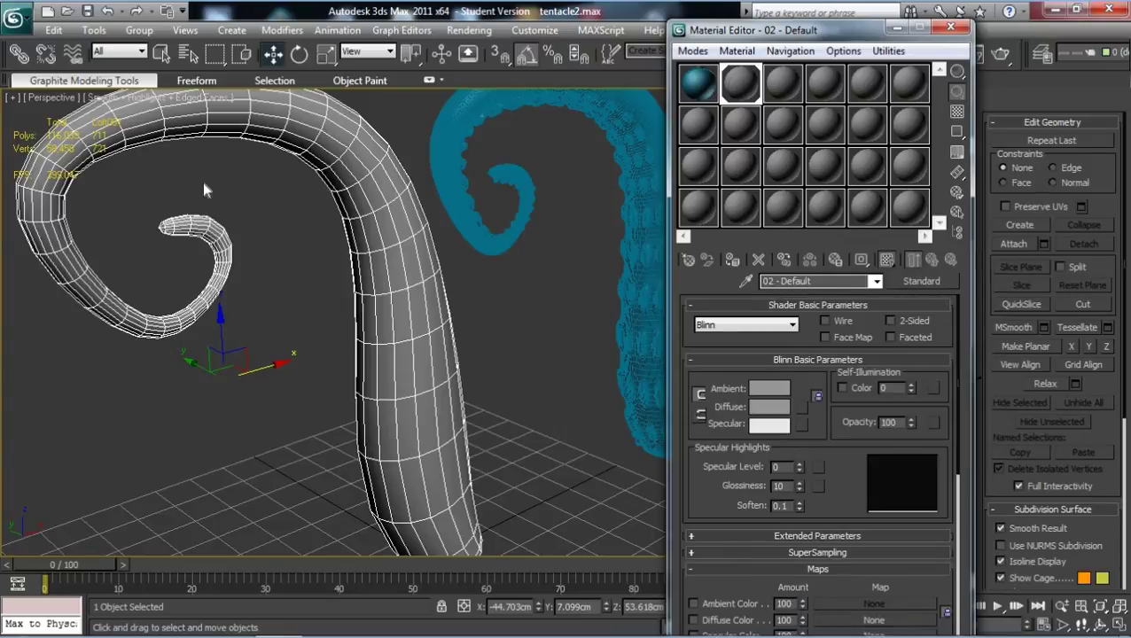
- Set the viewport to Hardware Display with Maps and raise Specular Level to 50
{"action": "left_click", "coordinate": [178, 32]}
{"action": "mouse_move", "coordinate": [157, 32]}
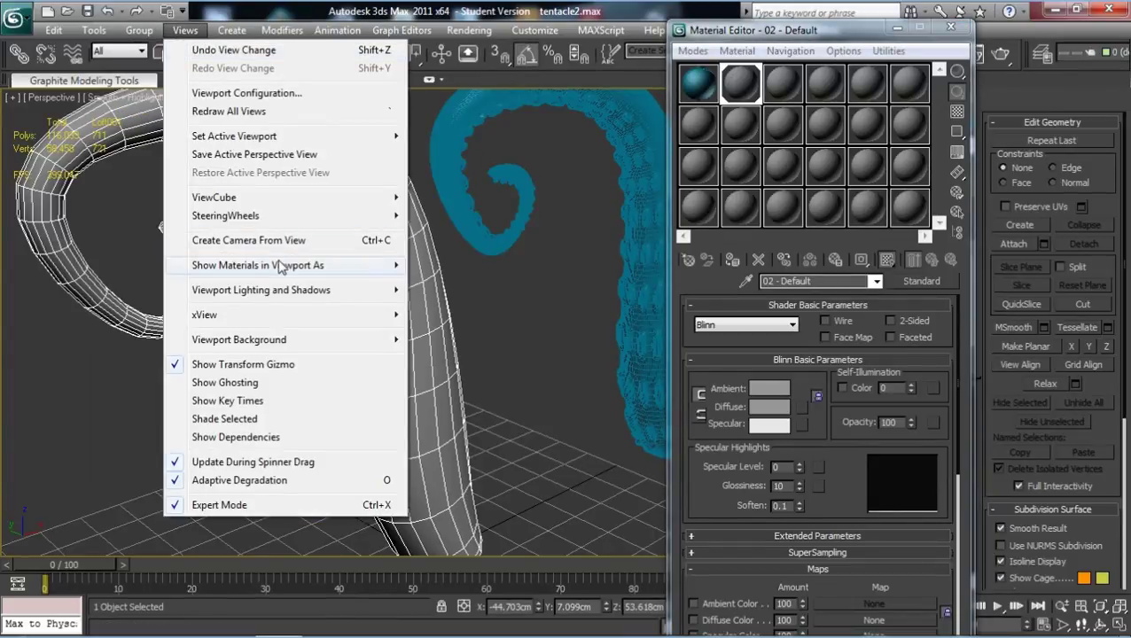
{"action": "mouse_move", "coordinate": [297, 266]}
{"action": "left_click", "coordinate": [443, 320]}
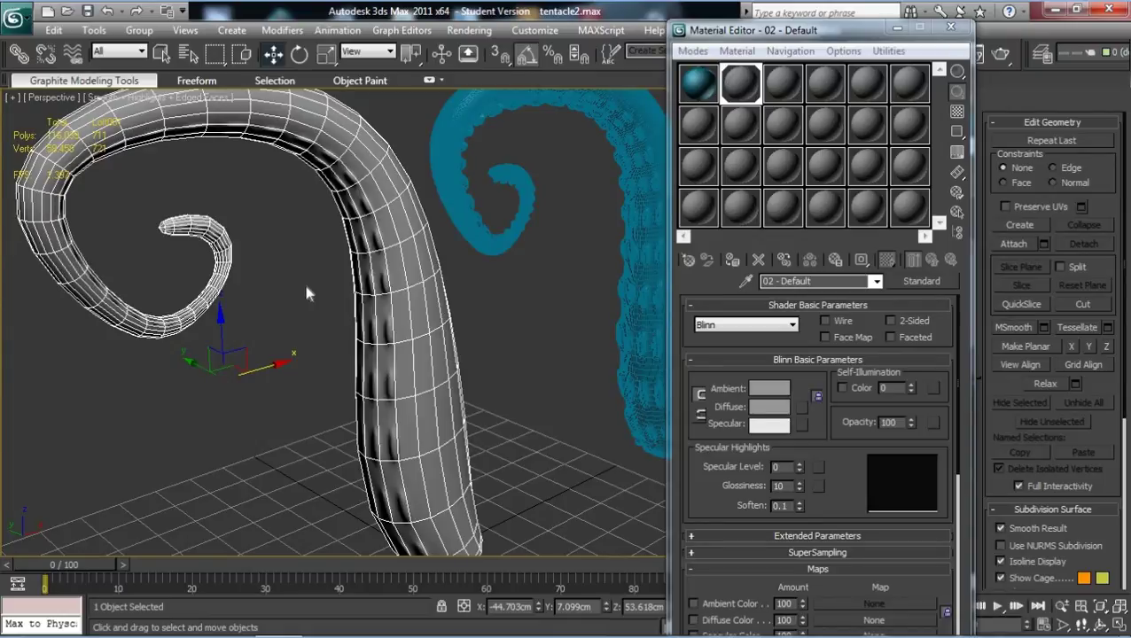
{"action": "mouse_move", "coordinate": [304, 280]}
{"action": "middle_mouse_down", "text": "alt"}
{"action": "mouse_move", "coordinate": [335, 285]}
{"action": "mouse_move", "coordinate": [266, 285]}
{"action": "mouse_move", "coordinate": [341, 285]}
{"action": "middle_mouse_up", "text": "alt"}
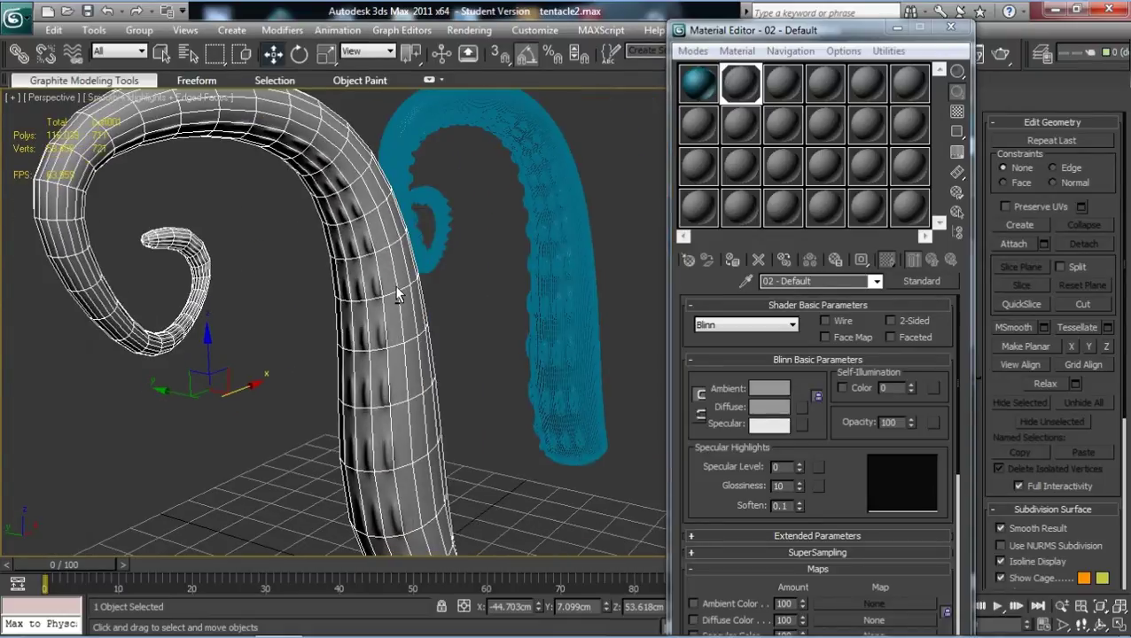
{"action": "mouse_move", "coordinate": [466, 383]}
{"action": "middle_mouse_down", "text": "alt"}
{"action": "mouse_move", "coordinate": [480, 365]}
{"action": "mouse_move", "coordinate": [475, 376]}
{"action": "middle_mouse_up", "text": "alt"}
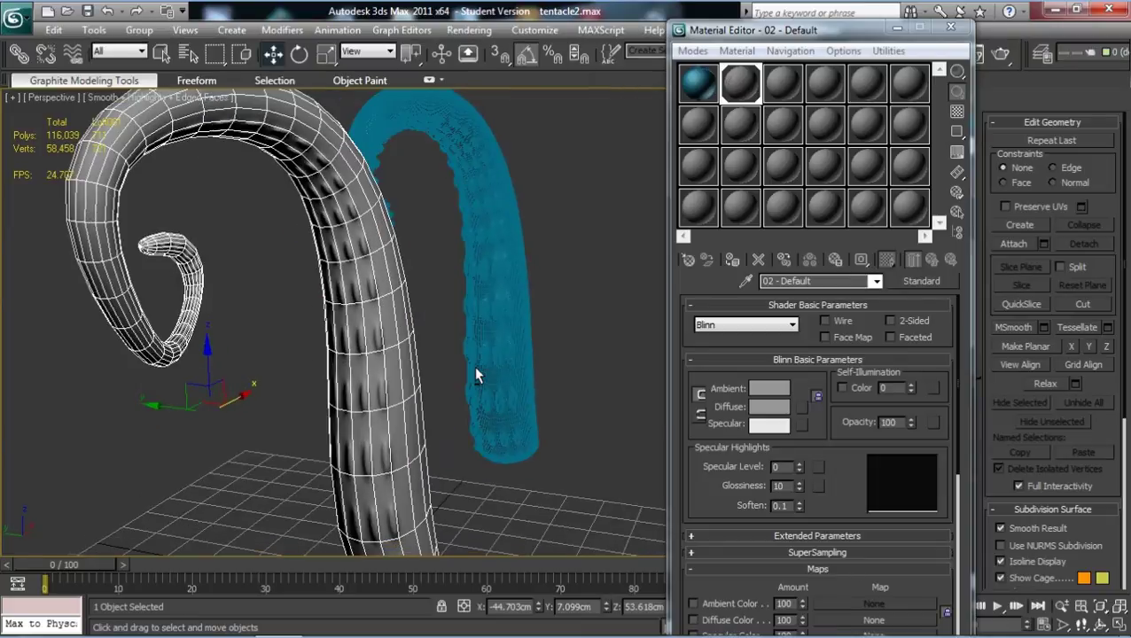
{"action": "left_click_drag", "start_coordinate": [799, 467], "coordinate": [800, 420]}
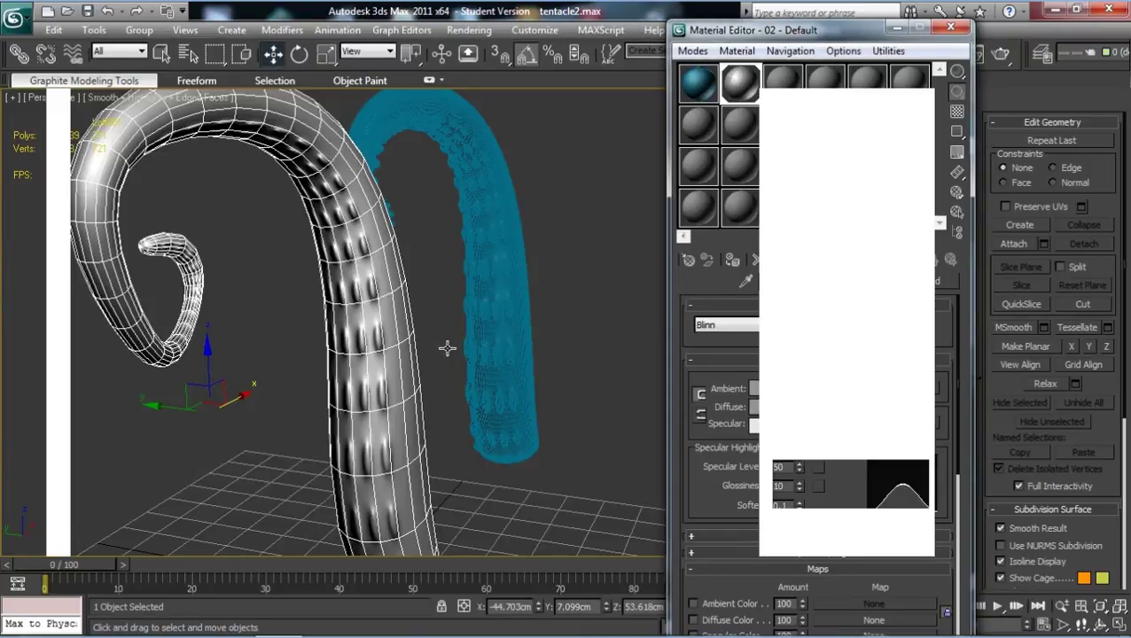
- Eyedrop the high-res tentacle's teal into the Diffuse colour, then deselect to see the tinted tentacle
{"action": "middle_click_drag", "start_coordinate": [447, 348], "coordinate": [440, 324], "text": "alt"}
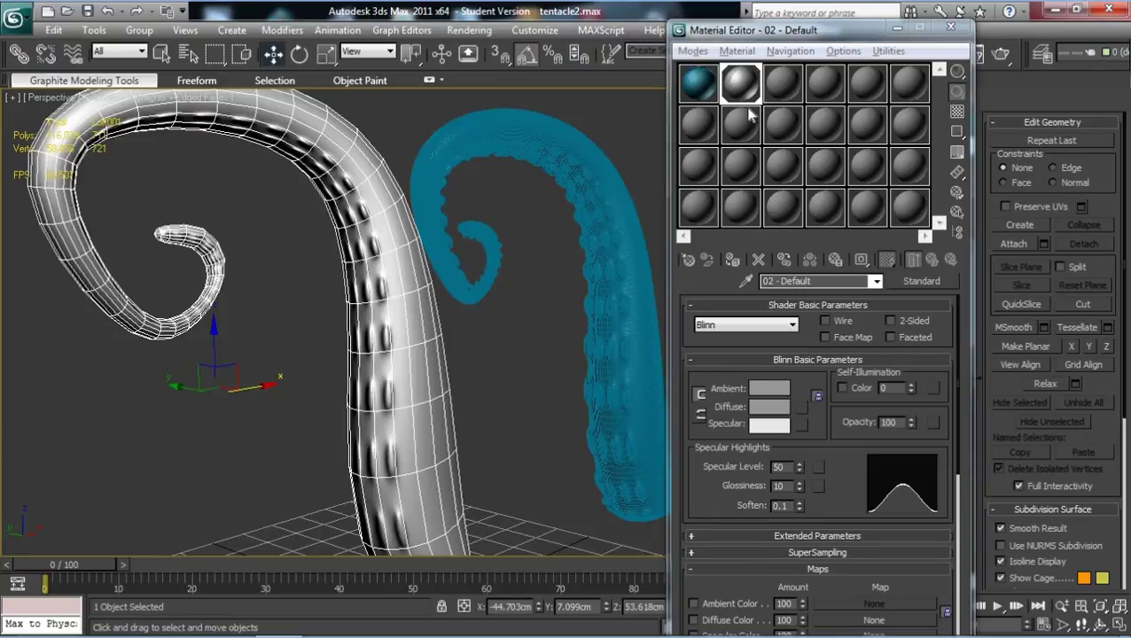
{"action": "left_click", "coordinate": [763, 407]}
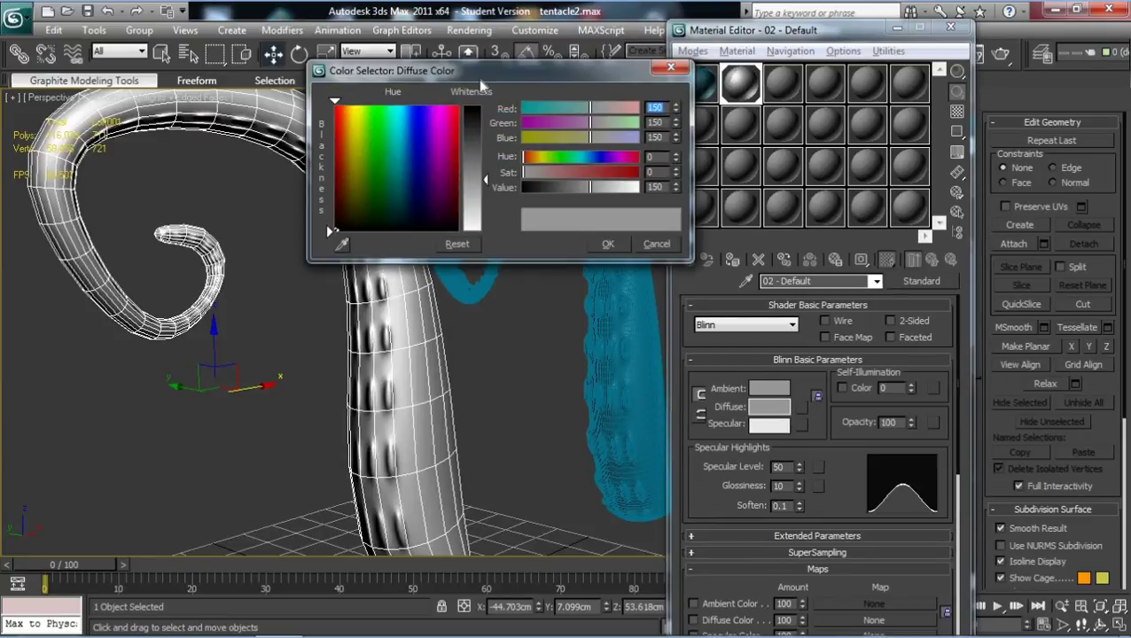
{"action": "left_click_drag", "start_coordinate": [478, 79], "coordinate": [260, 243]}
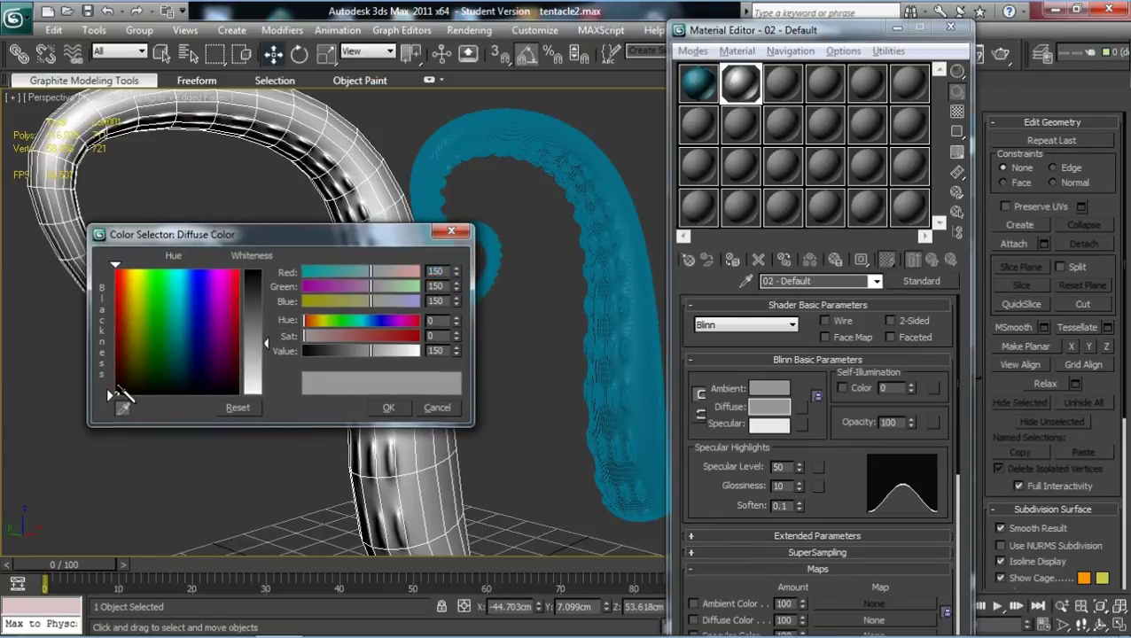
{"action": "left_click_drag", "start_coordinate": [122, 404], "coordinate": [595, 191]}
{"action": "left_click", "coordinate": [390, 409]}
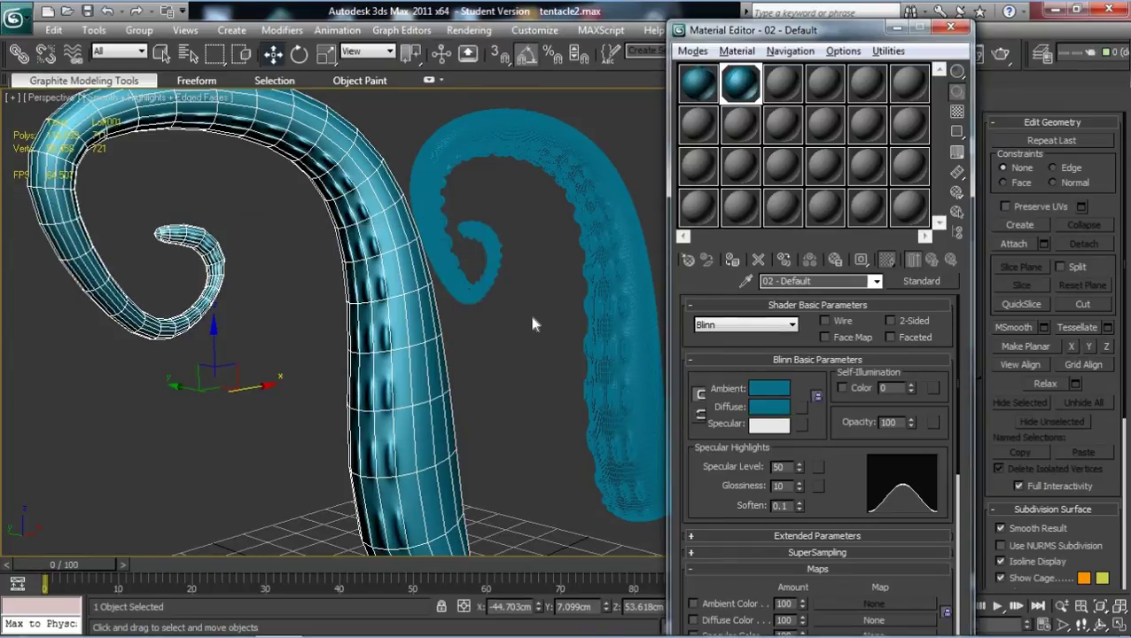
{"action": "left_click", "coordinate": [502, 399]}
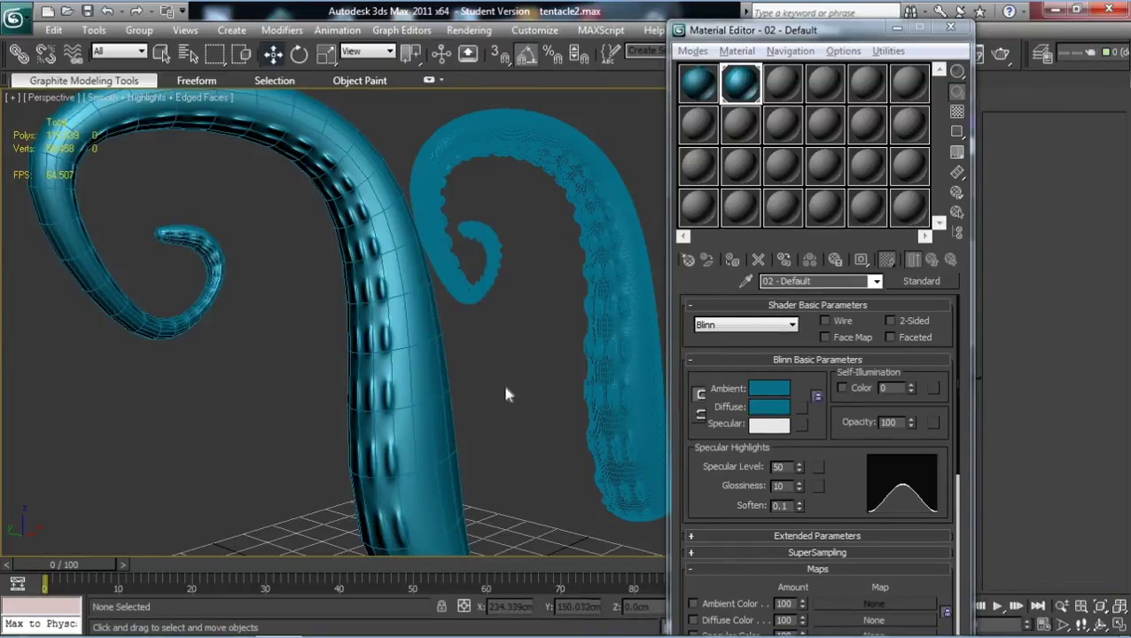
{"action": "middle_click_drag", "start_coordinate": [523, 312], "coordinate": [86, 255], "text": "alt"}
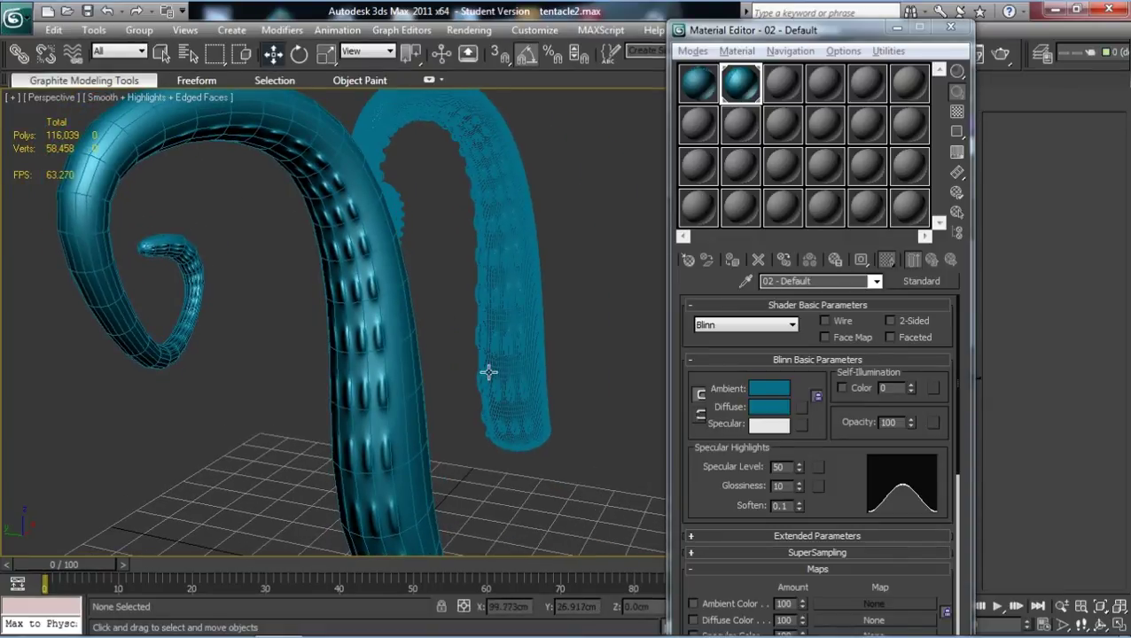
{"action": "mouse_move", "coordinate": [635, 631]}
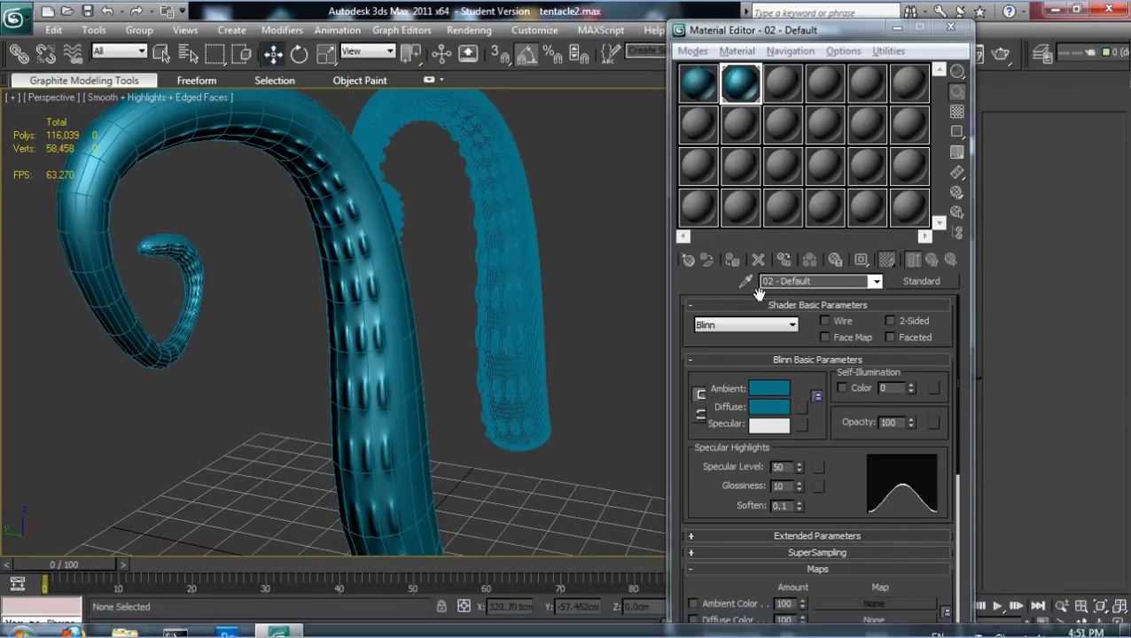
- Close the Material Editor and orbit around the bumpy teal tentacle beside the detailed one
{"action": "left_click", "coordinate": [952, 32]}
{"action": "middle_click_drag", "start_coordinate": [601, 273], "coordinate": [414, 278], "text": "alt"}
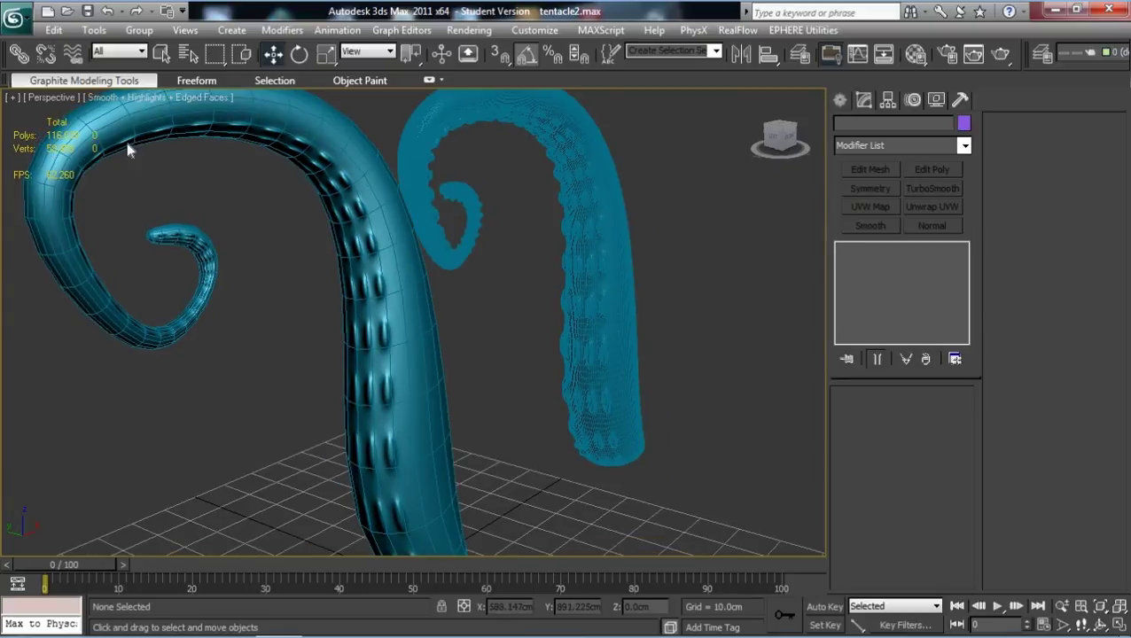
{"action": "middle_click_drag", "start_coordinate": [348, 332], "coordinate": [157, 361], "text": "alt"}
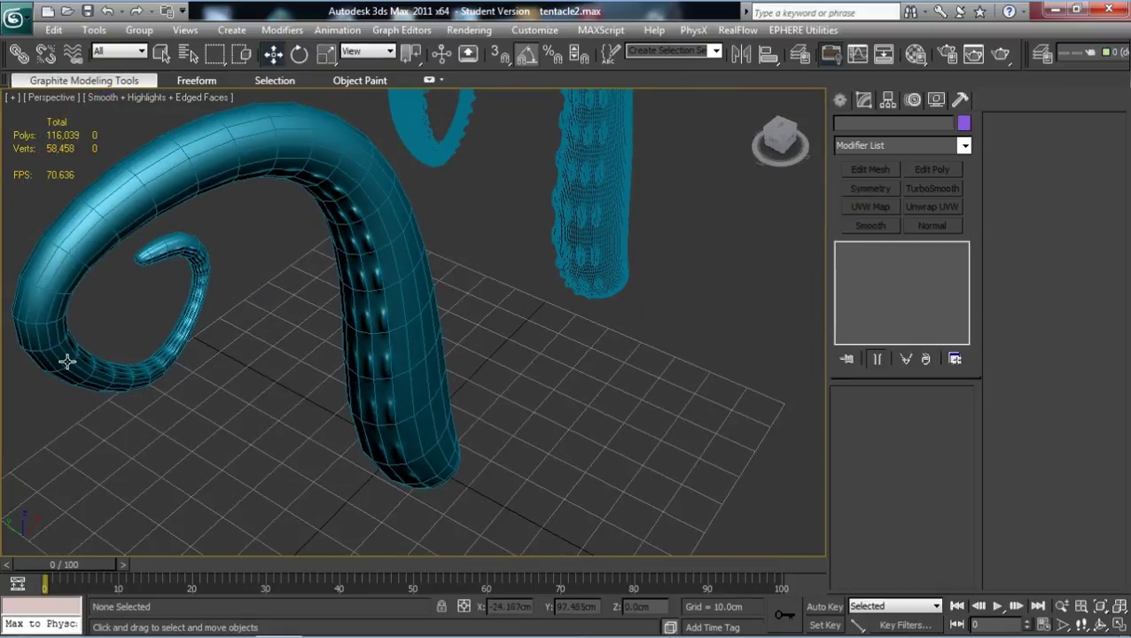
{"action": "middle_click_drag", "start_coordinate": [340, 361], "coordinate": [420, 323], "text": "alt"}
{"action": "scroll", "coordinate": [417, 323], "scroll_direction": "down", "scroll_amount": 3}
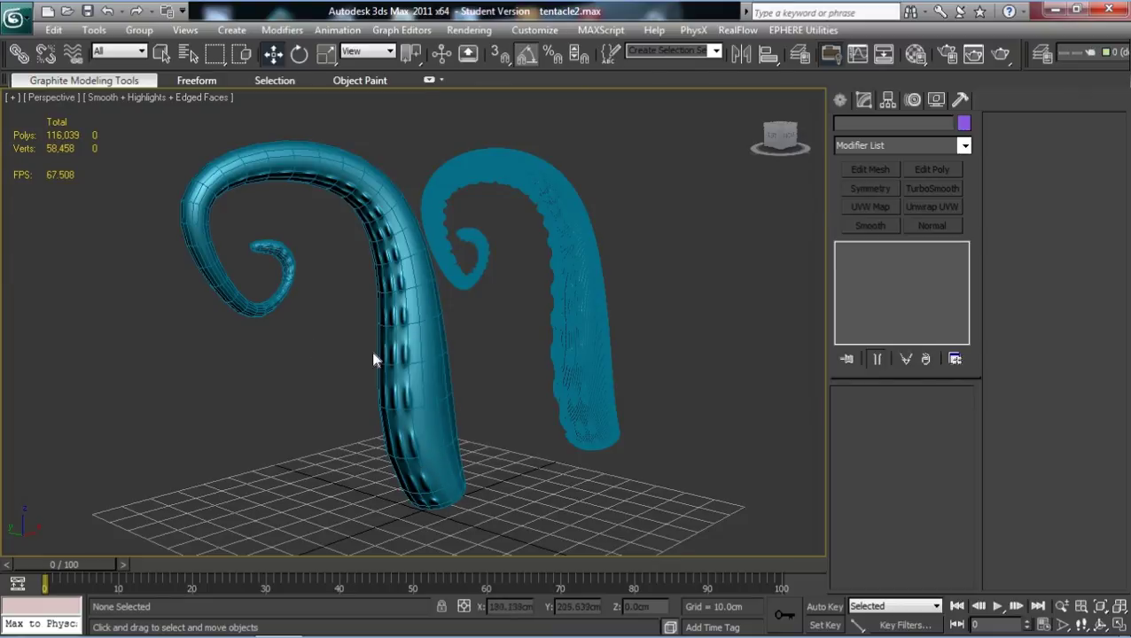
{"action": "mouse_move", "coordinate": [374, 356]}
{"action": "middle_mouse_down", "text": "alt"}
{"action": "mouse_move", "coordinate": [390, 365]}
{"action": "mouse_move", "coordinate": [376, 354]}
{"action": "middle_mouse_up", "text": "alt"}
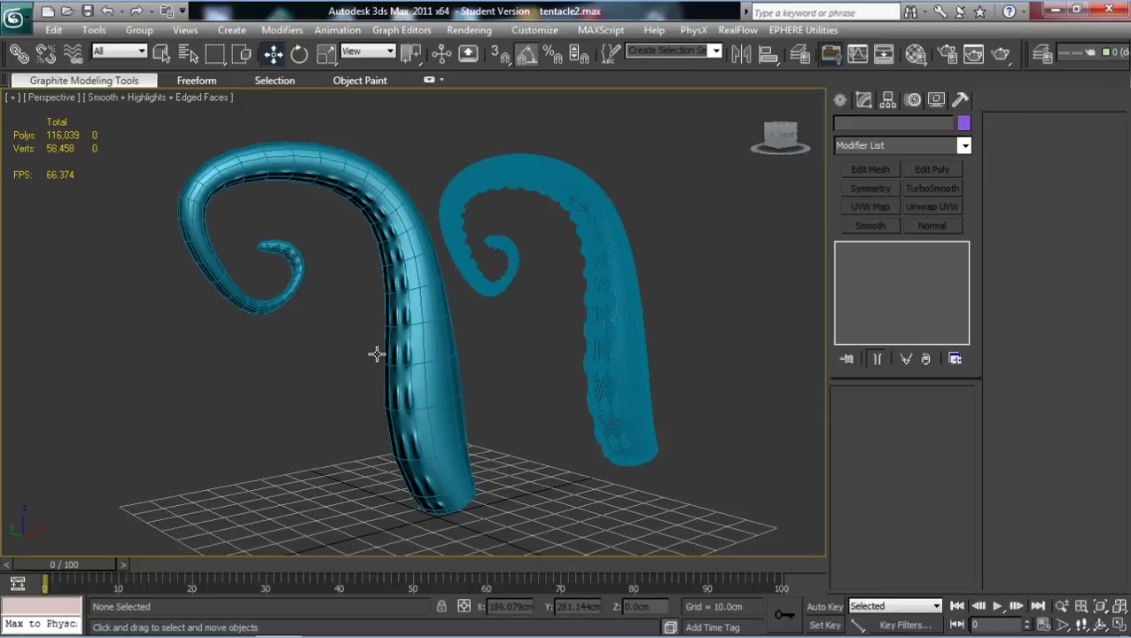